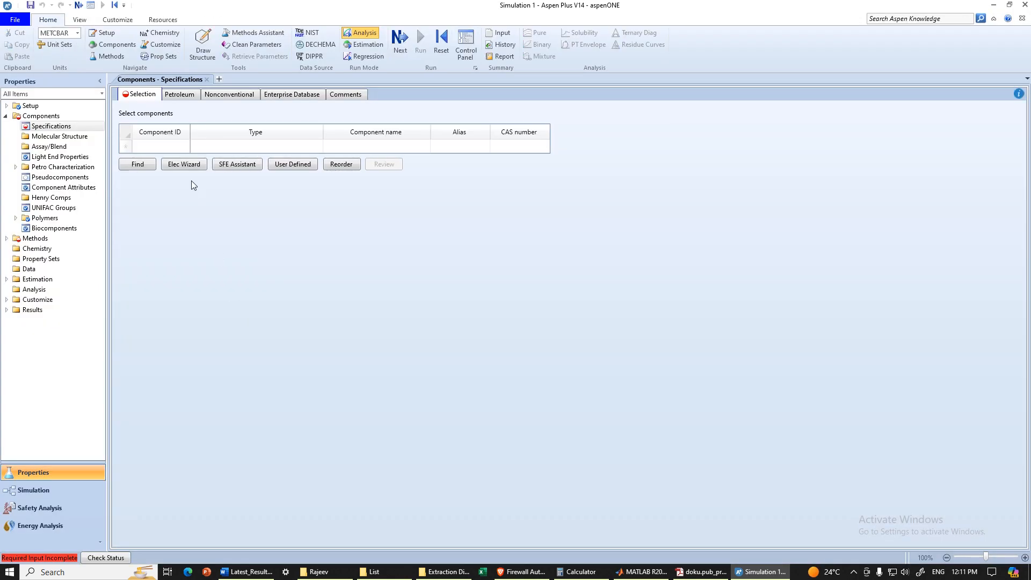
Step: Add BENZENE and TOLUENE to the component list
click(159, 147)
text(BENZENE)
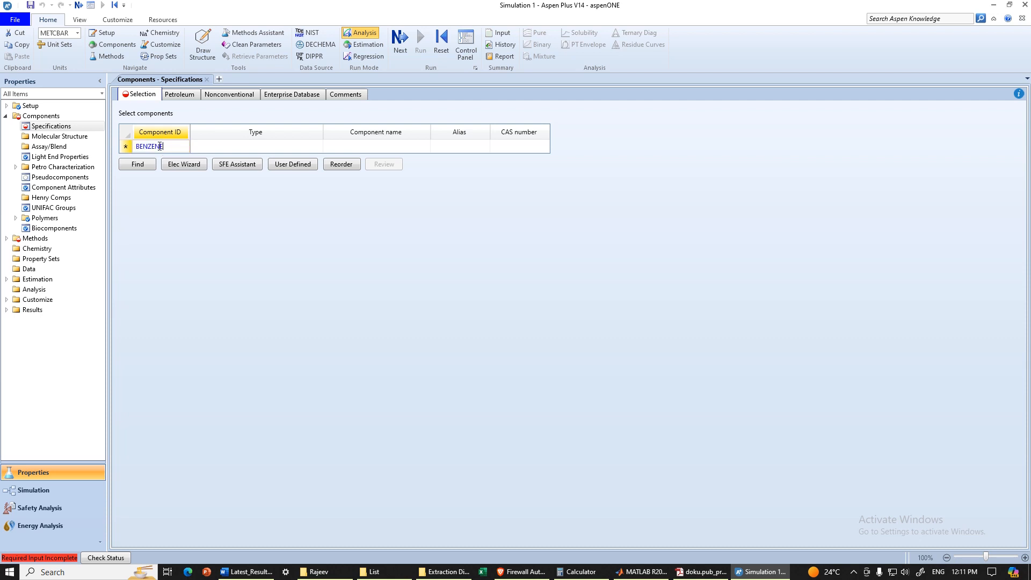
key(Return)
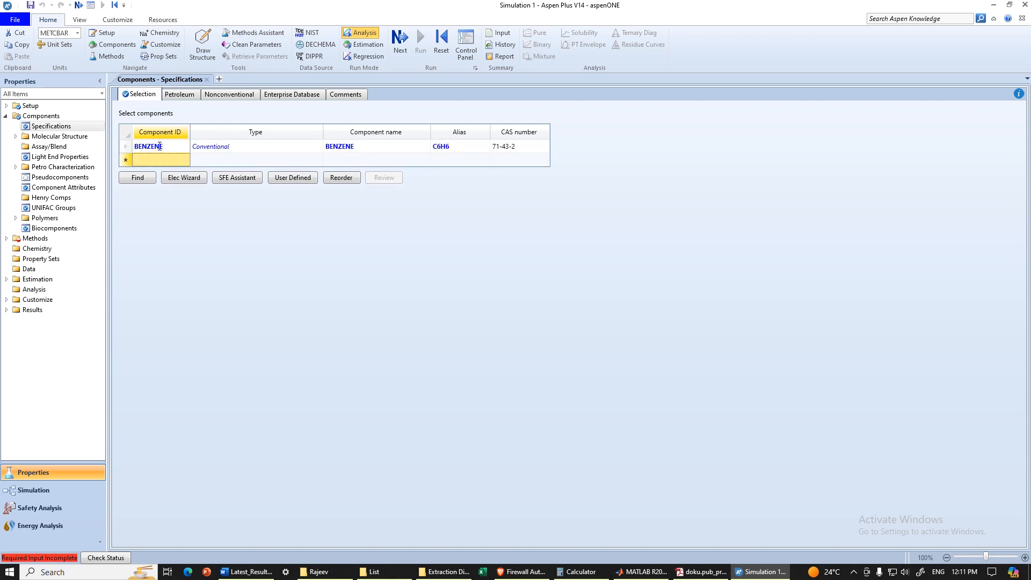
text(TOLUENE)
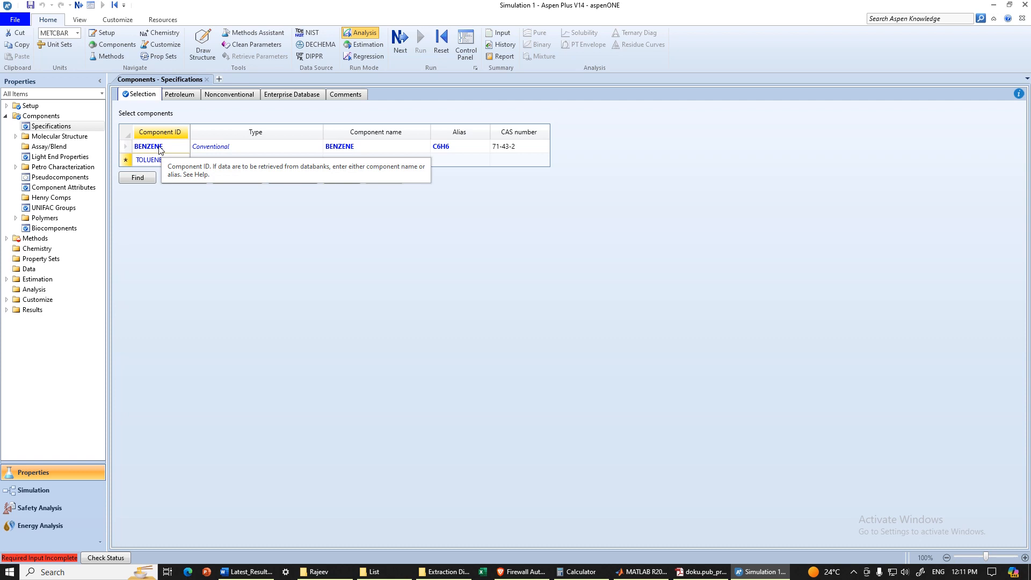
key(Return)
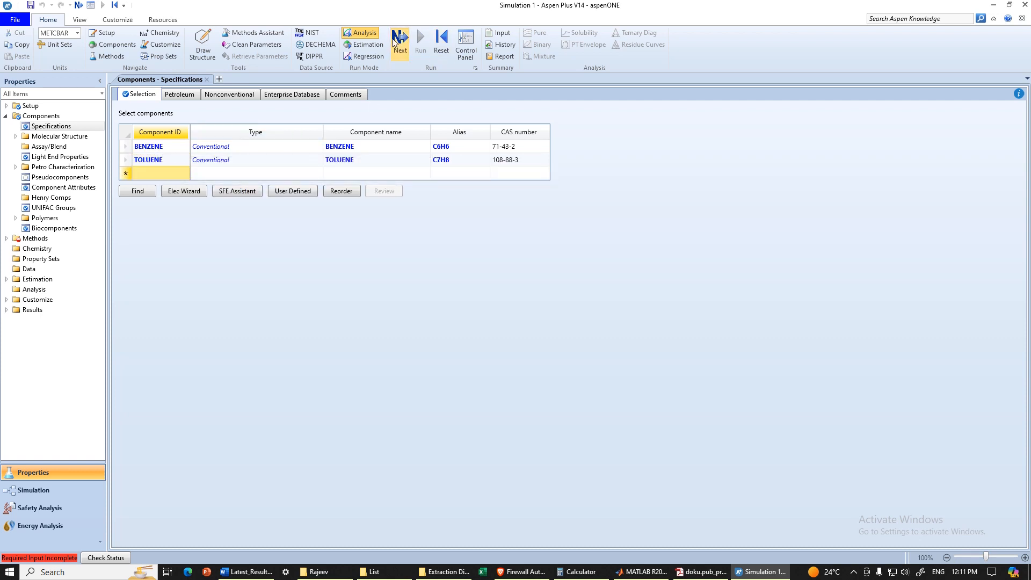
Step: Choose PENG-ROB as the base property method and run the property calculations
click(398, 40)
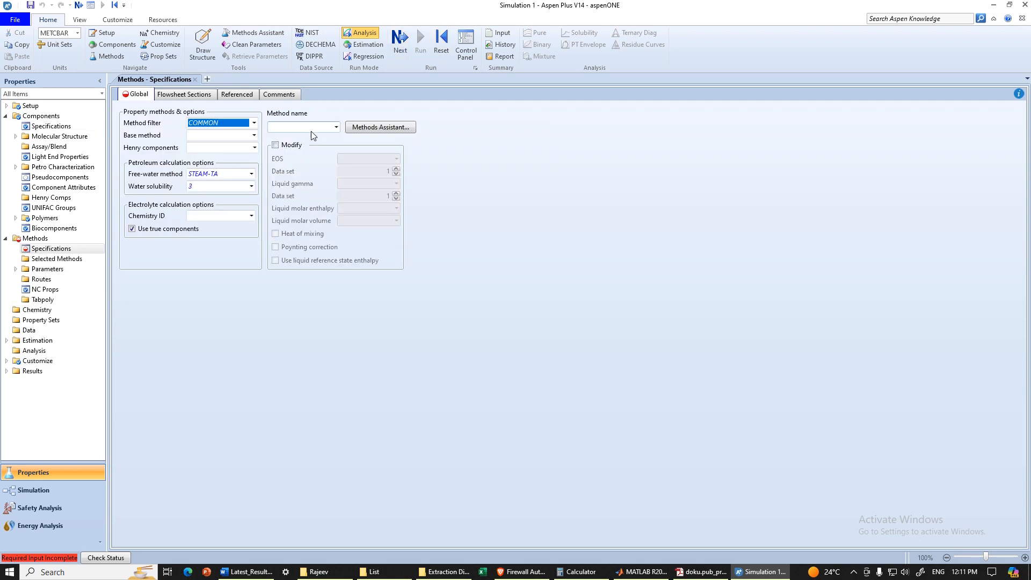
click(232, 132)
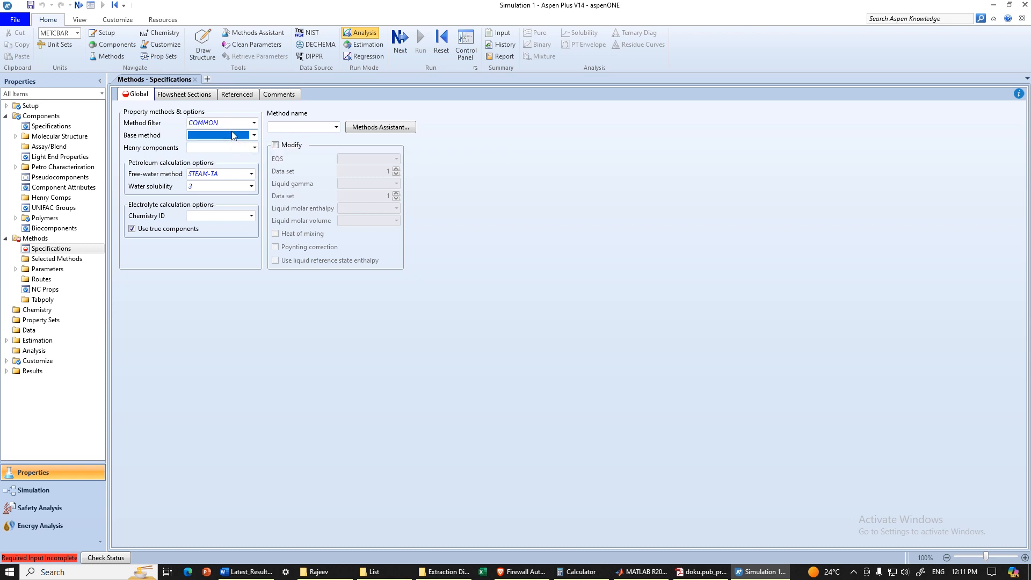
key(p)
key(Return)
click(421, 50)
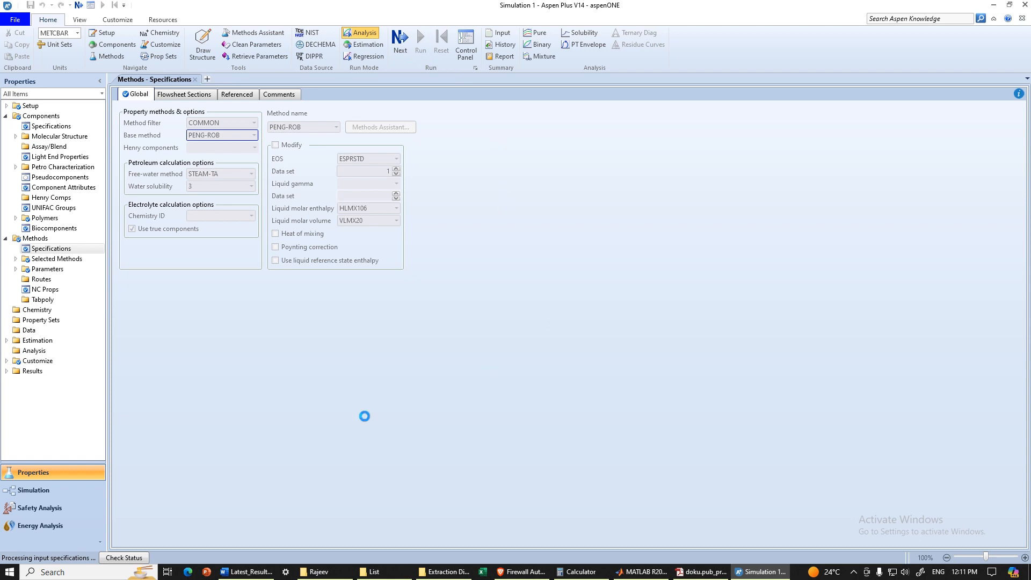
Step: Switch to the simulation environment and place a DSTWU column in the middle of the main flowsheet
click(43, 490)
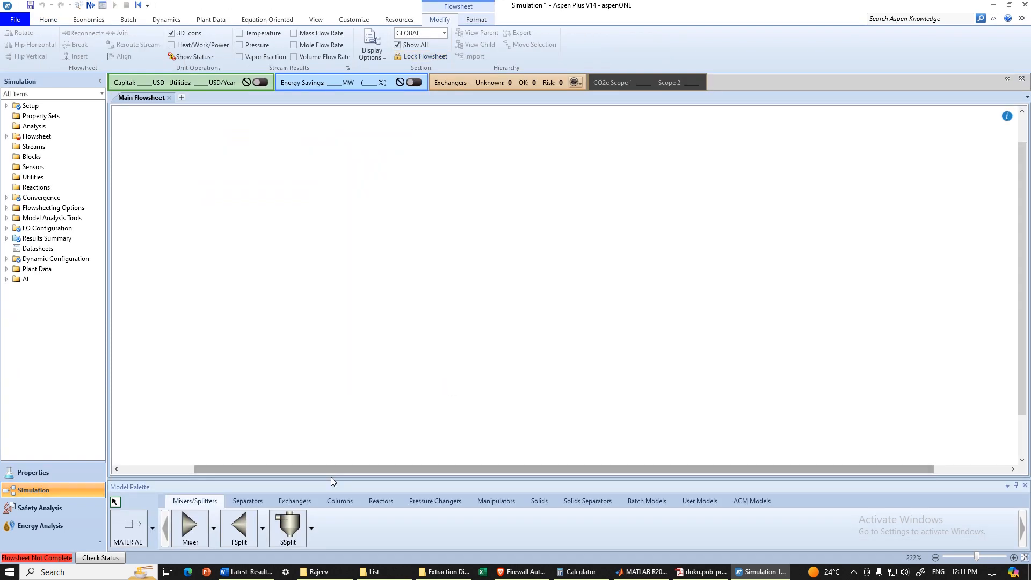
click(340, 500)
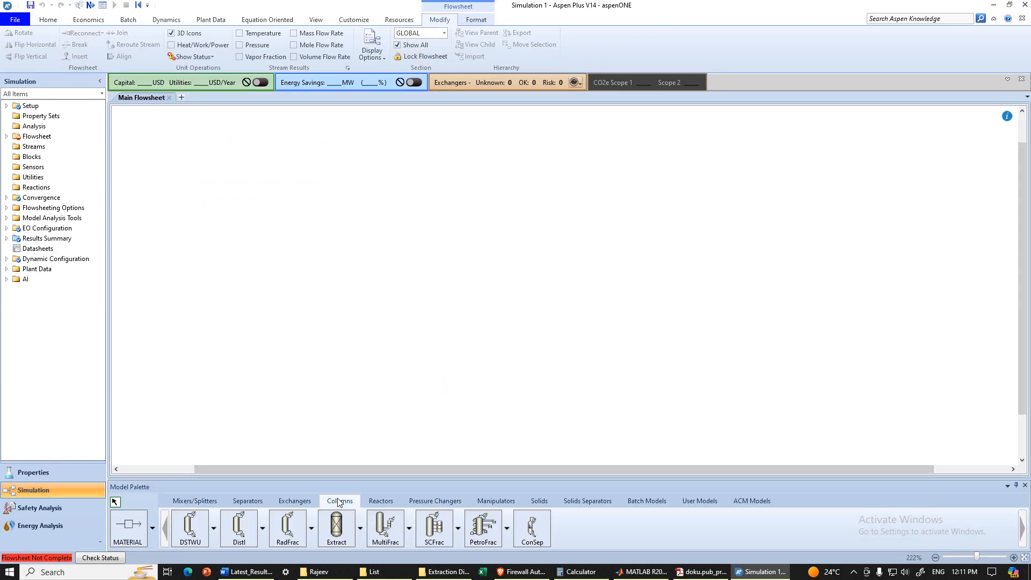
click(188, 540)
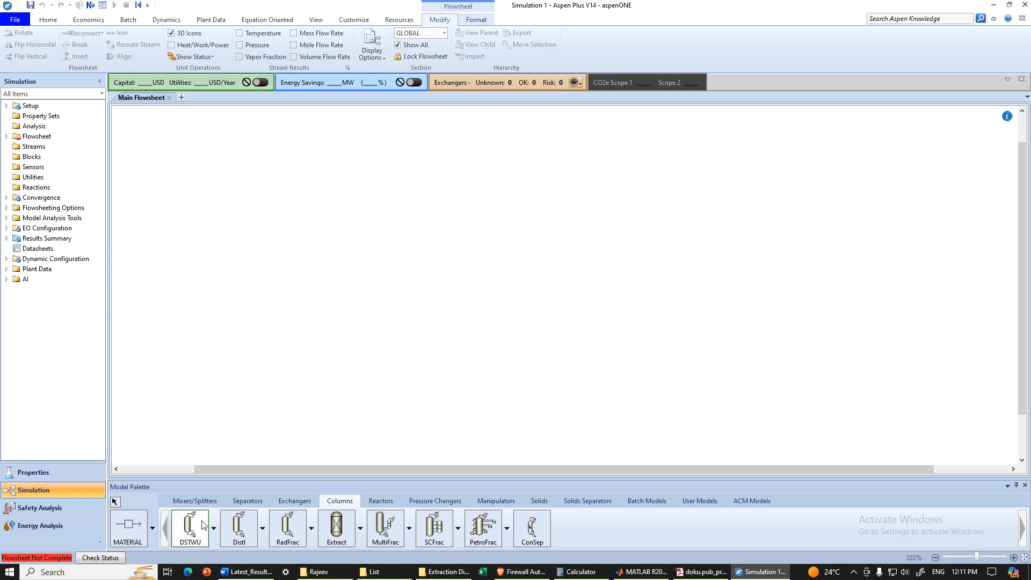
click(455, 275)
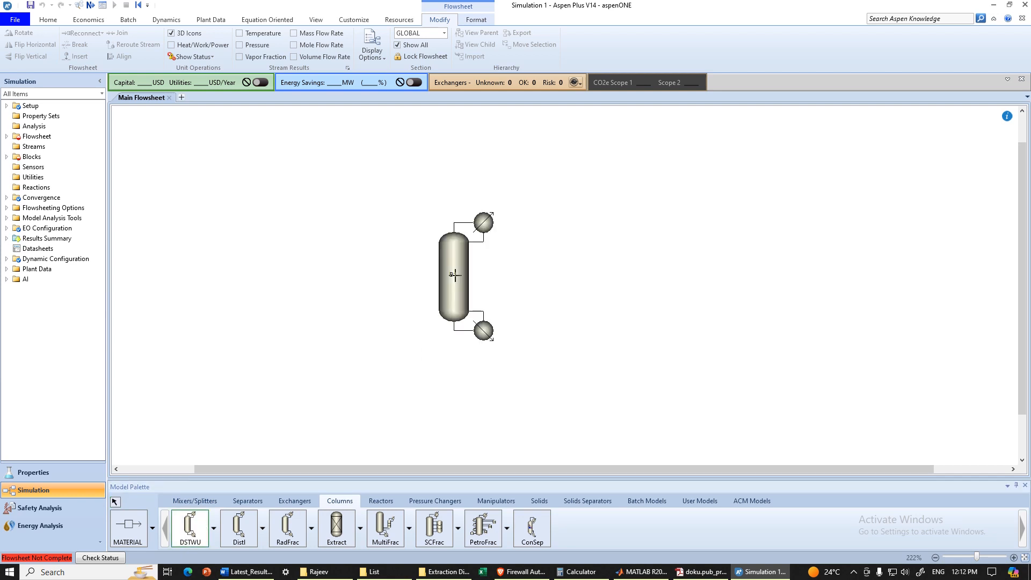
right_click(201, 407)
Step: Connect material streams to the column's feed inlet, required distillate outlet and bottoms outlet
click(139, 518)
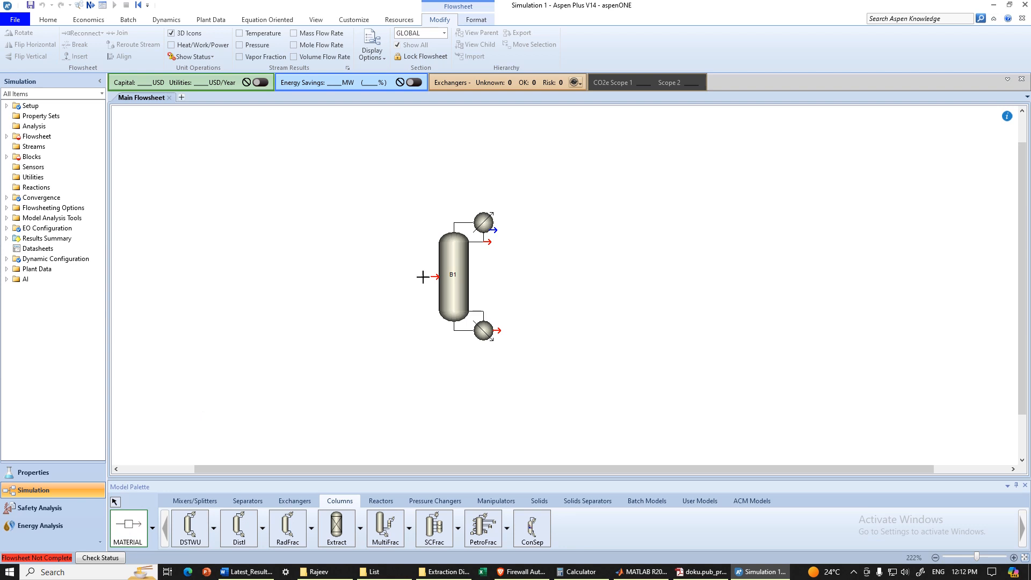
click(433, 277)
click(250, 276)
click(488, 244)
click(637, 178)
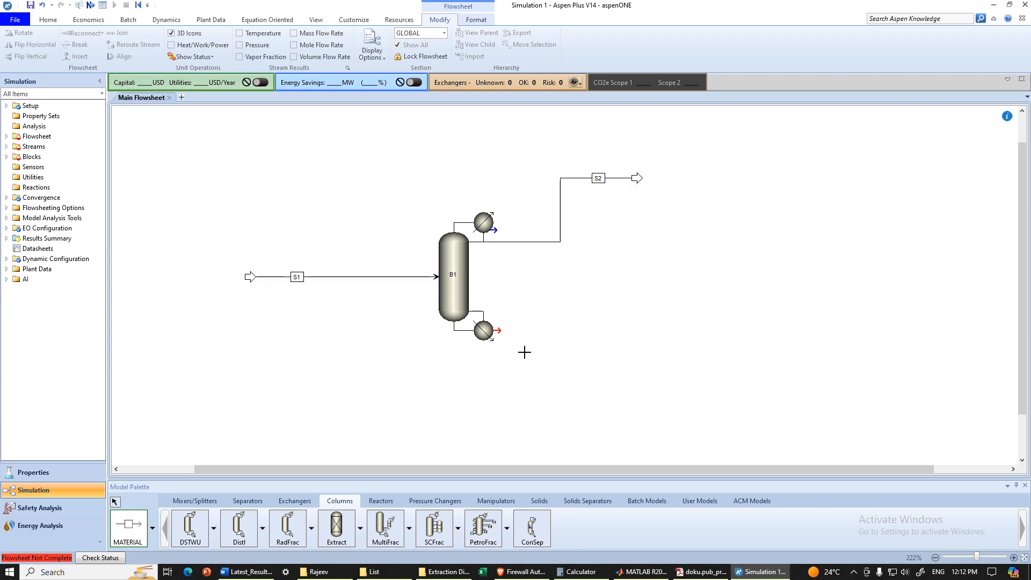
click(497, 330)
click(570, 394)
right_click(224, 362)
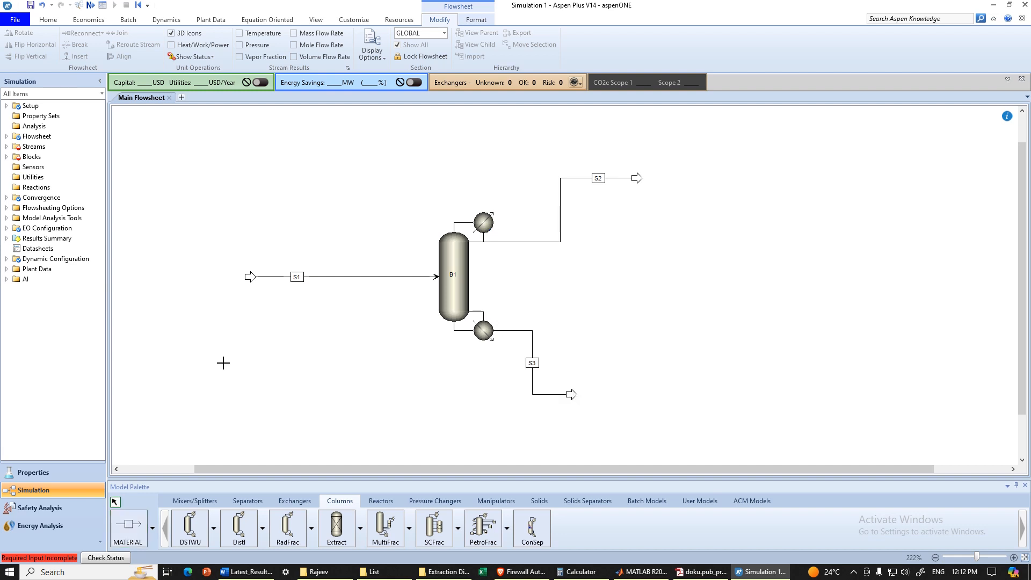
Step: Set feed stream S1 to a temperature of 25 C, a pressure of 1 bar and a total flow of 100 kmol/hr
double_click(333, 278)
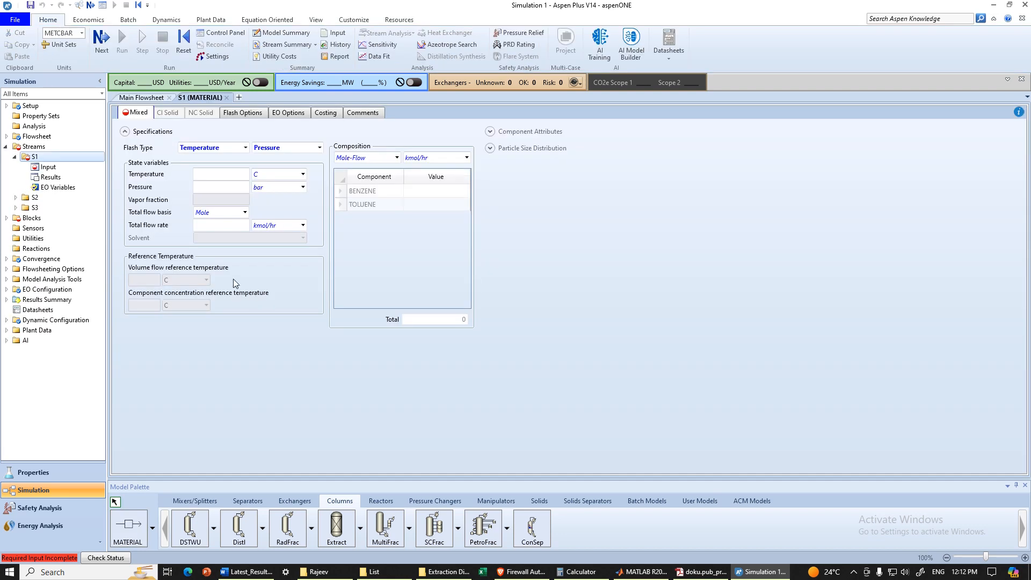
click(232, 173)
text(25)
click(230, 186)
text(1)
click(230, 226)
text(100)
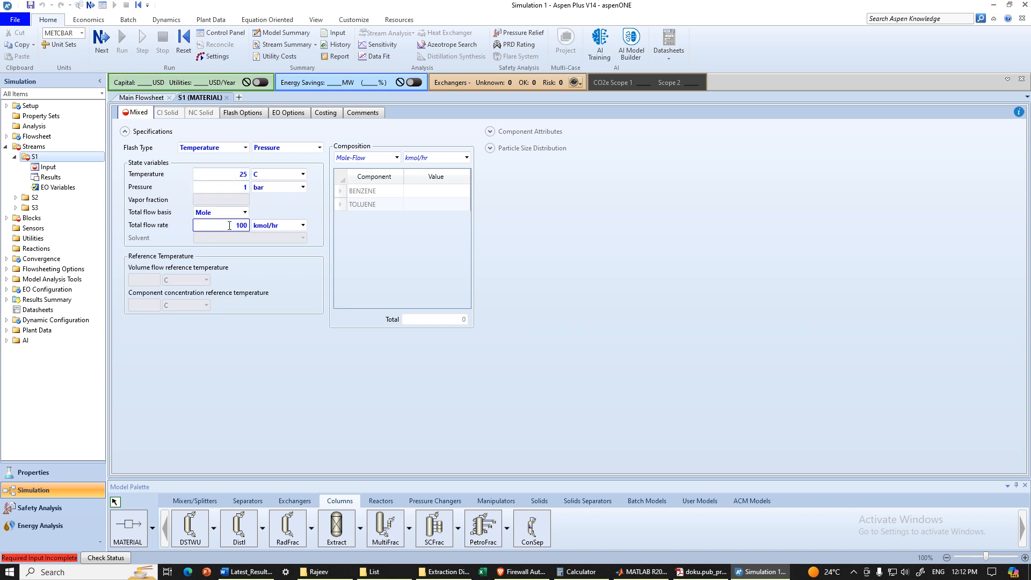
Step: Enter S1's composition as mole fractions of 0.5 benzene and 0.5 toluene, and change its pressure unit to atm
click(398, 157)
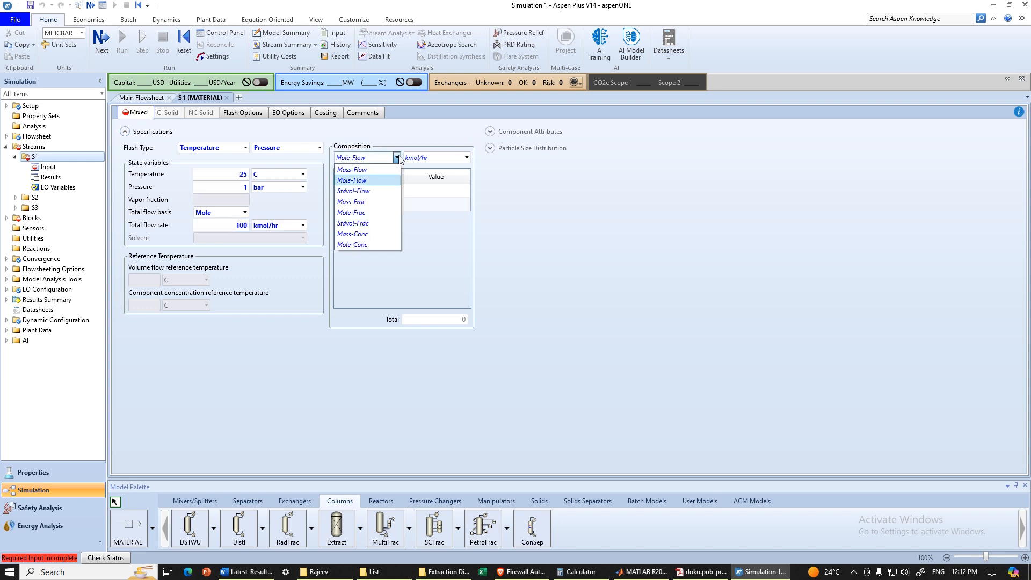
click(376, 214)
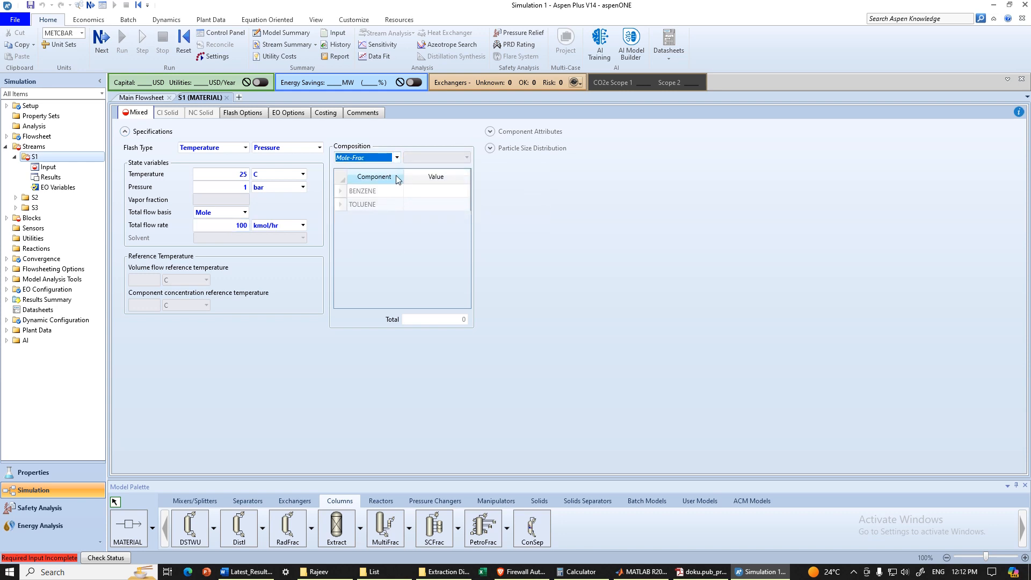
click(397, 158)
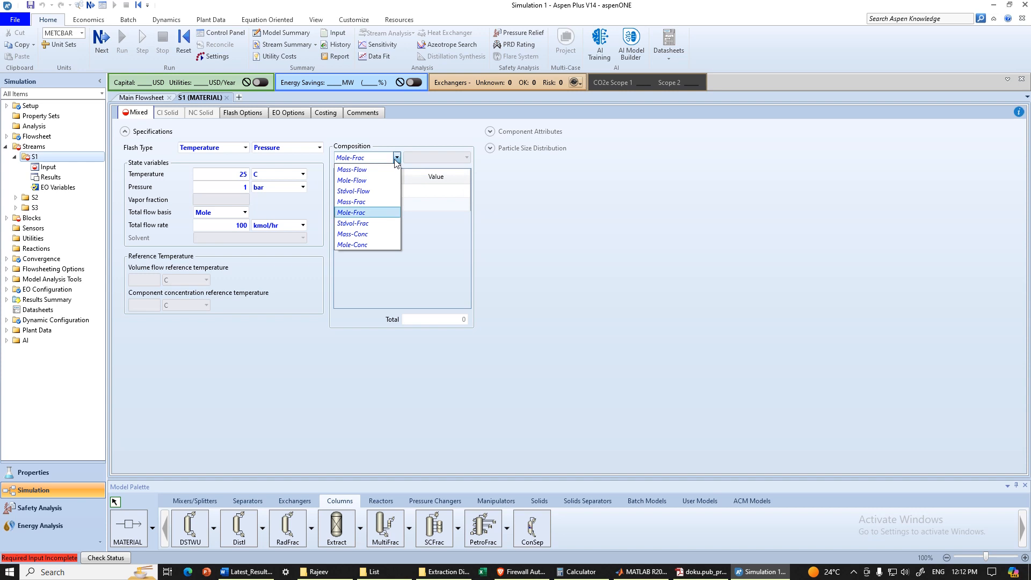
click(379, 214)
click(436, 191)
text(0.)
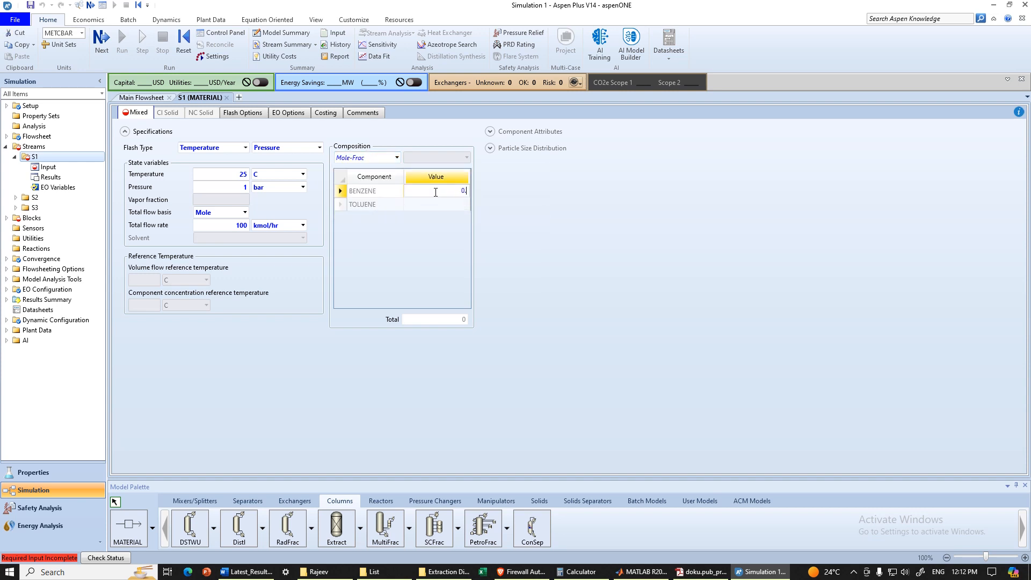
text(5)
key(Return)
text(0.5)
key(Return)
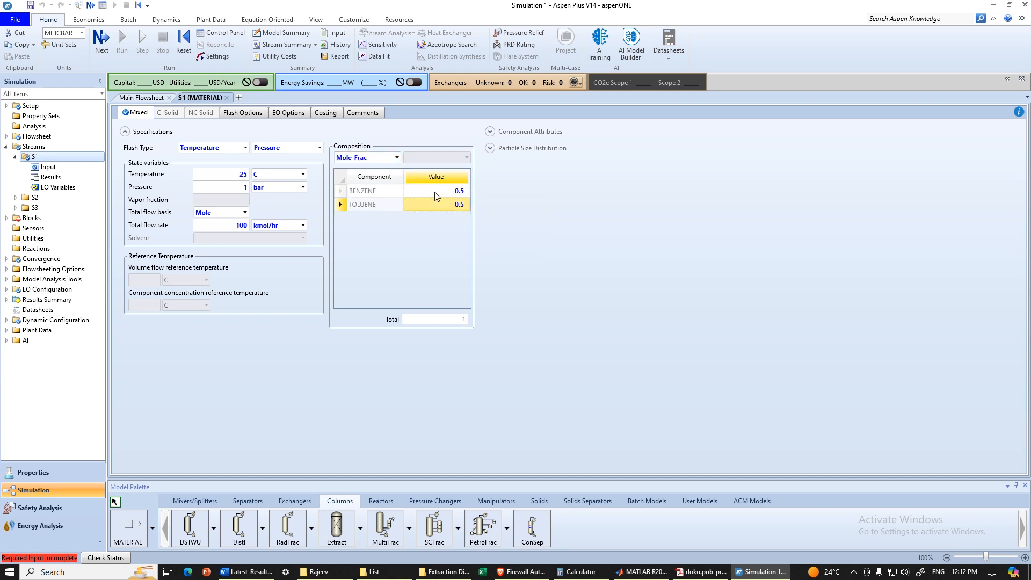
click(271, 188)
click(268, 195)
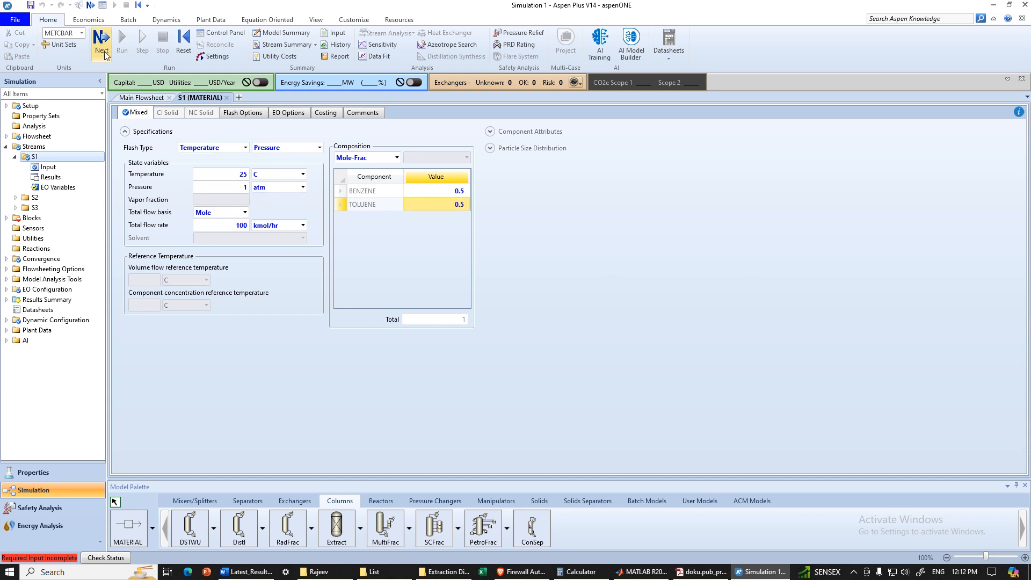
Step: Open the input specifications of column B1 and specify a reflux ratio of -1.3 instead of the number of stages
click(102, 42)
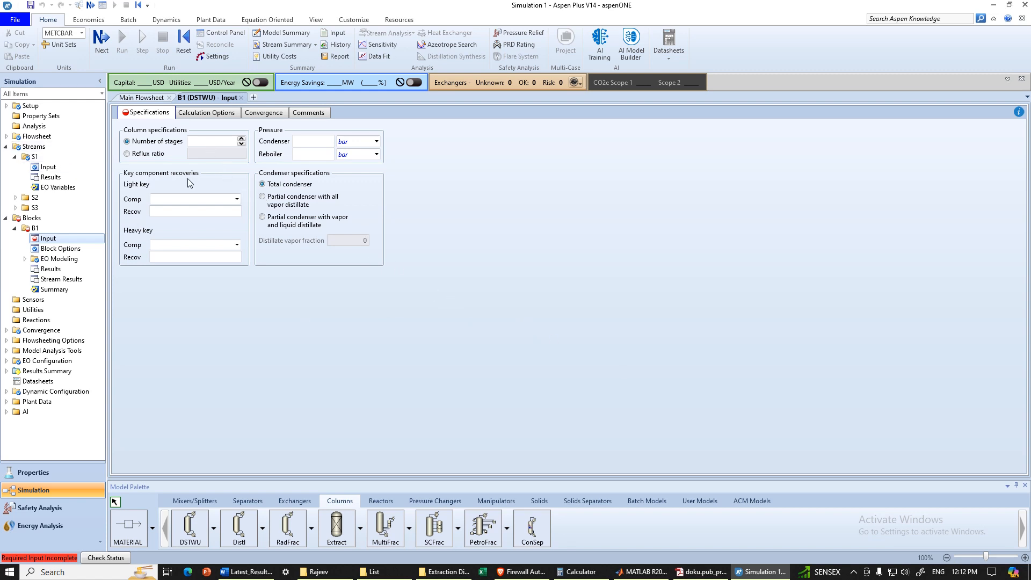
click(172, 157)
click(204, 154)
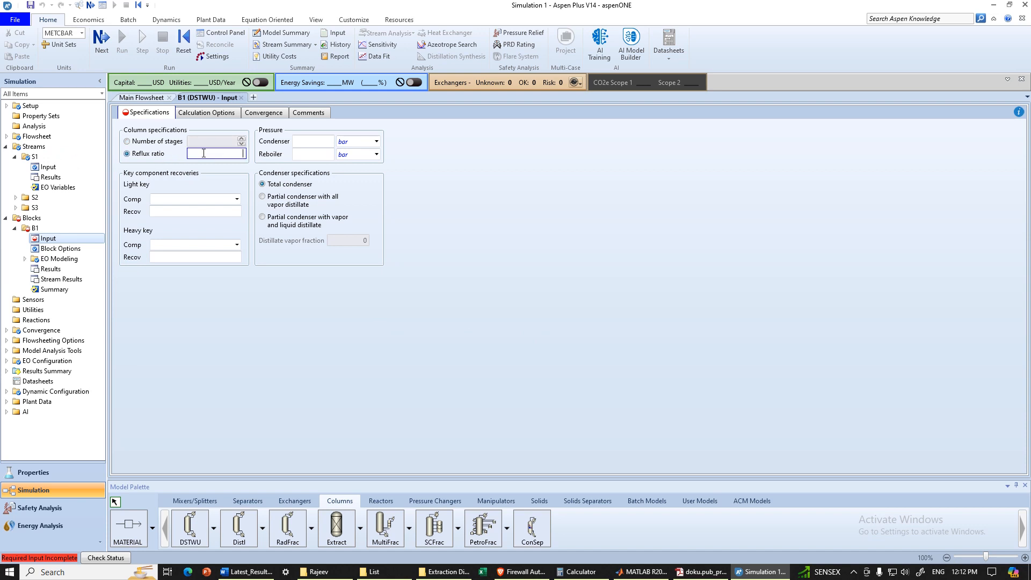
text(-1.2)
key(BackSpace)
text(3)
click(452, 217)
Step: Set BENZENE as the light key component with a recovery of 0.995
click(237, 199)
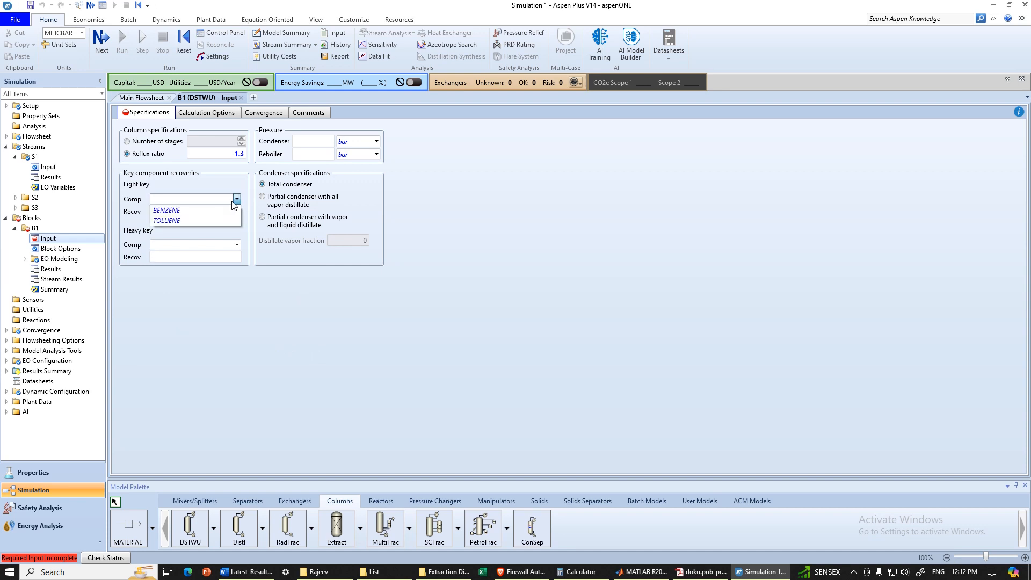
click(227, 210)
click(234, 211)
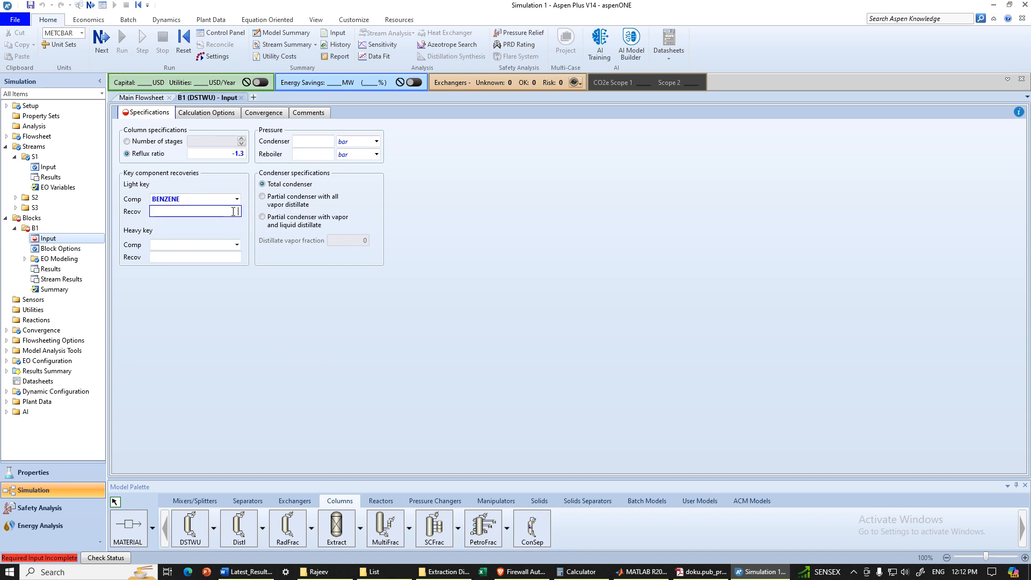
text(0.995)
key(Return)
Step: Set TOLUENE as the heavy key component with a recovery of 0.005
click(237, 245)
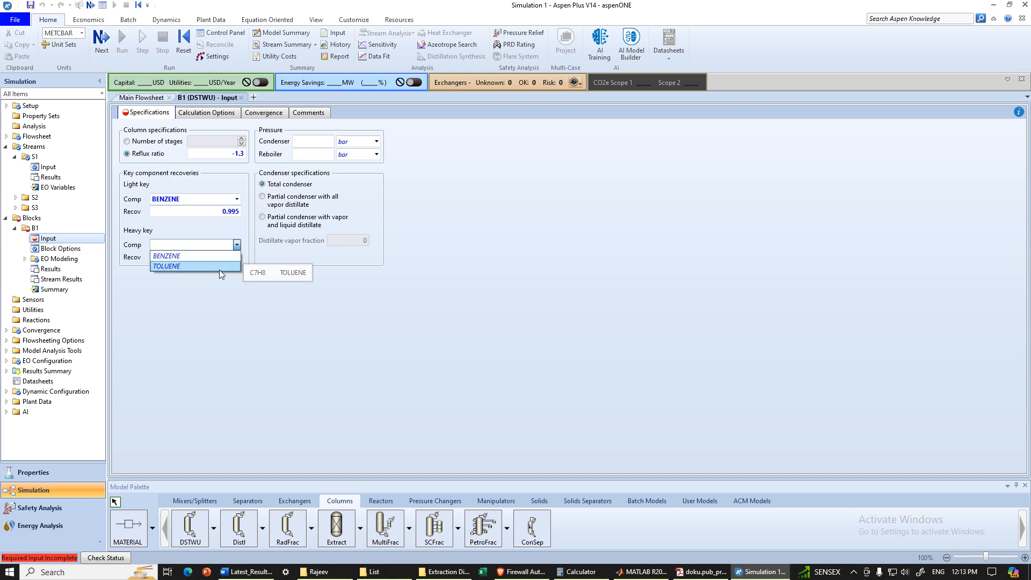
click(220, 270)
click(231, 257)
text(0.005)
key(Return)
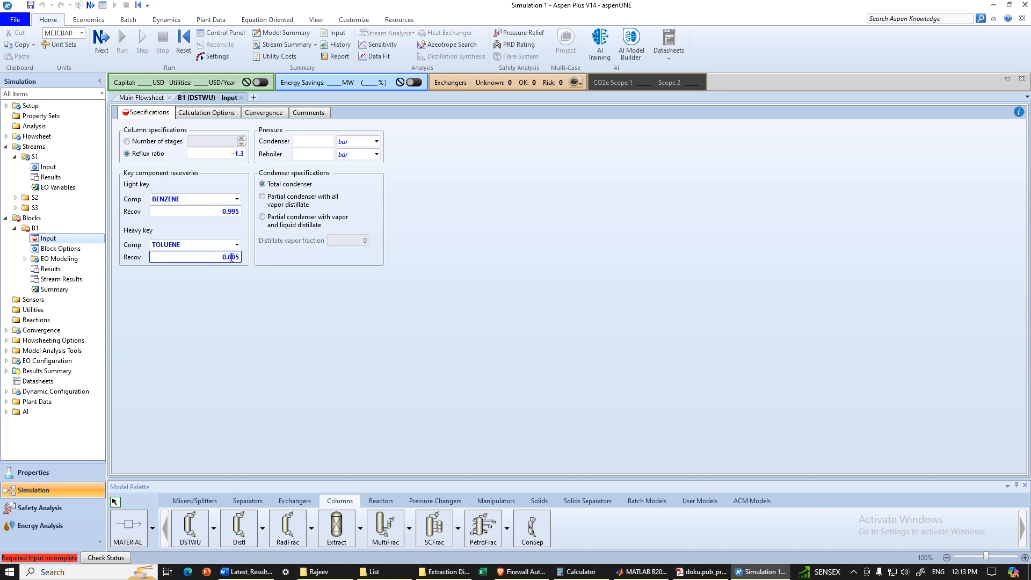
Step: Set the column's condenser pressure to 1 atm
click(314, 142)
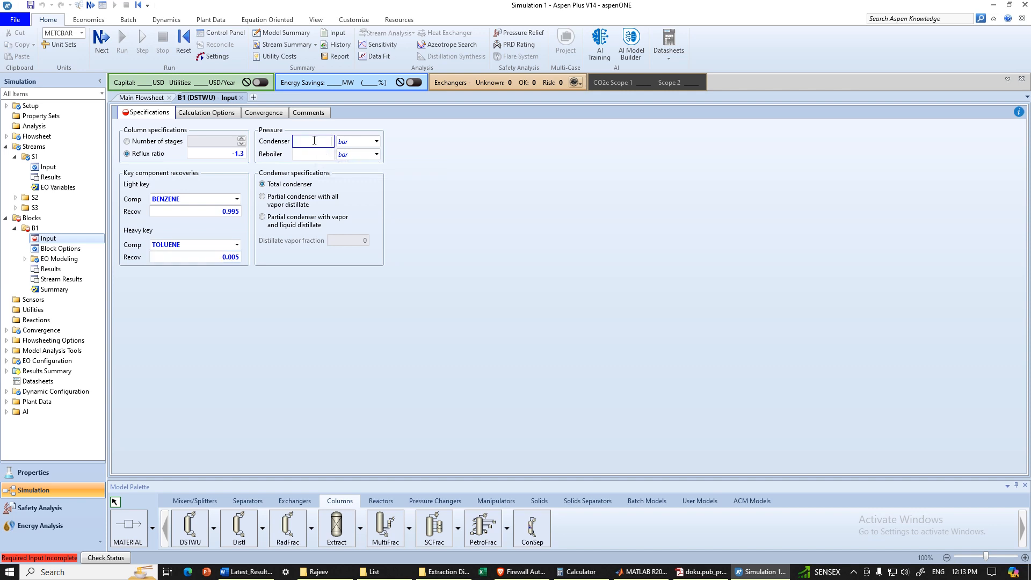
click(357, 140)
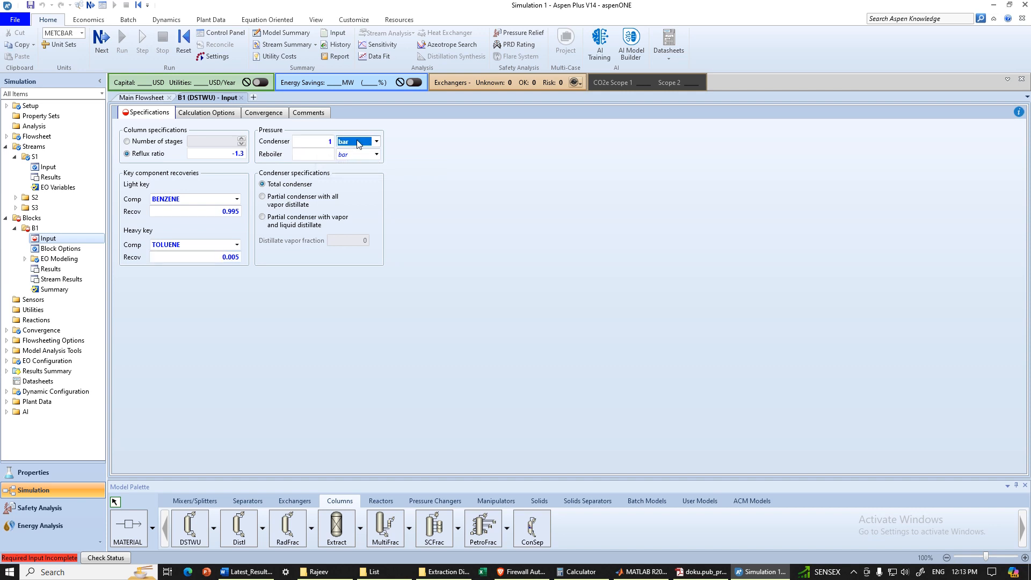
key(a)
click(428, 217)
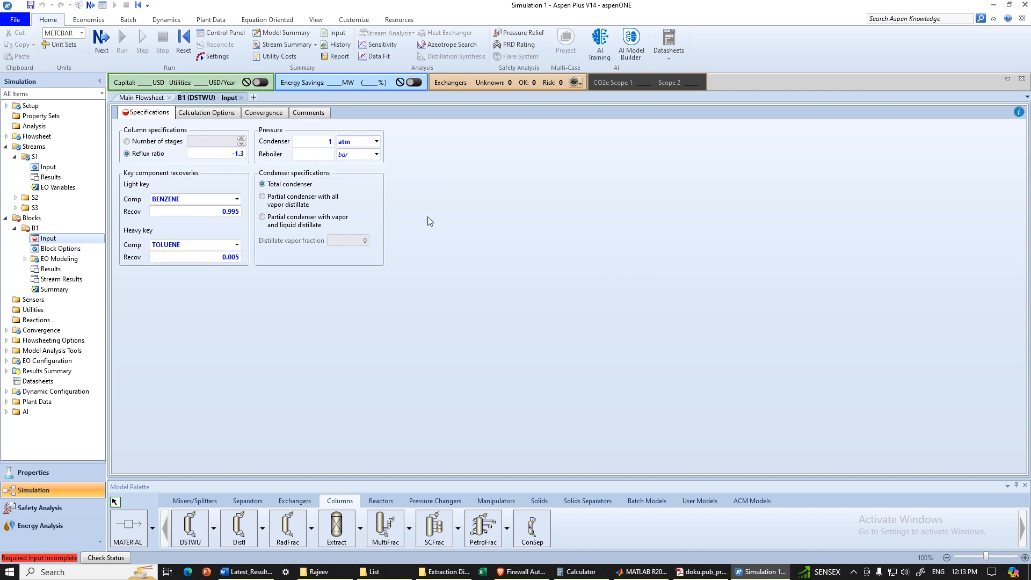
Step: Set the reboiler pressure to 1 atm, overriding the consistency check, and run the simulation
click(332, 155)
click(355, 161)
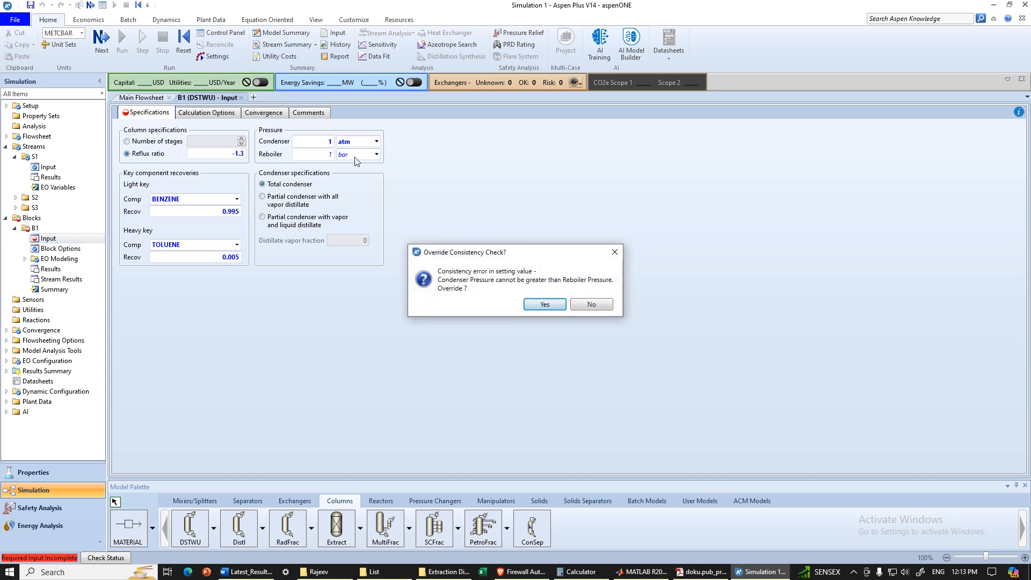
click(526, 304)
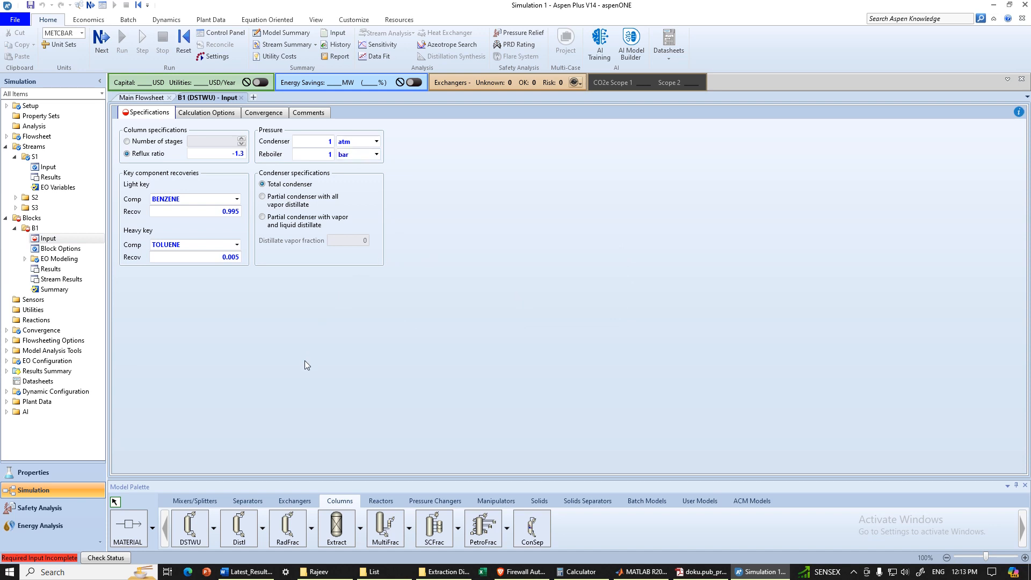
click(357, 156)
key(a)
click(578, 320)
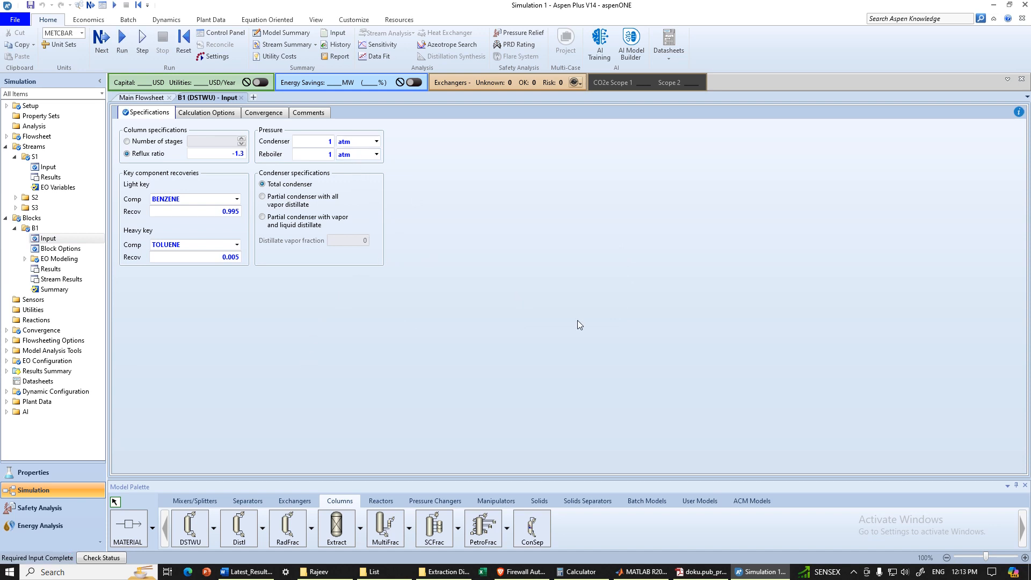
click(123, 43)
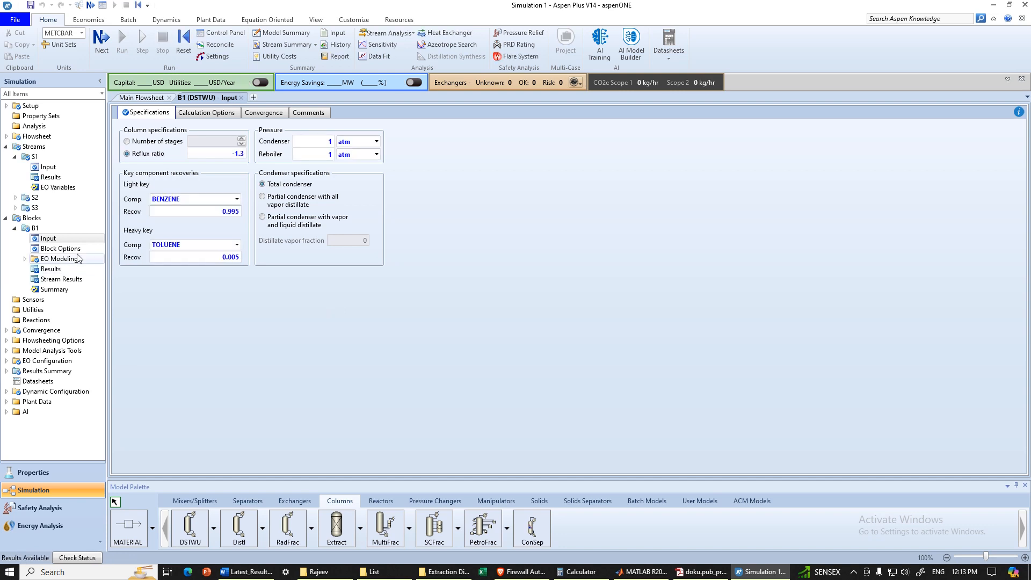
Step: Open the results summary of column B1 and check the minimum number of stages
click(51, 269)
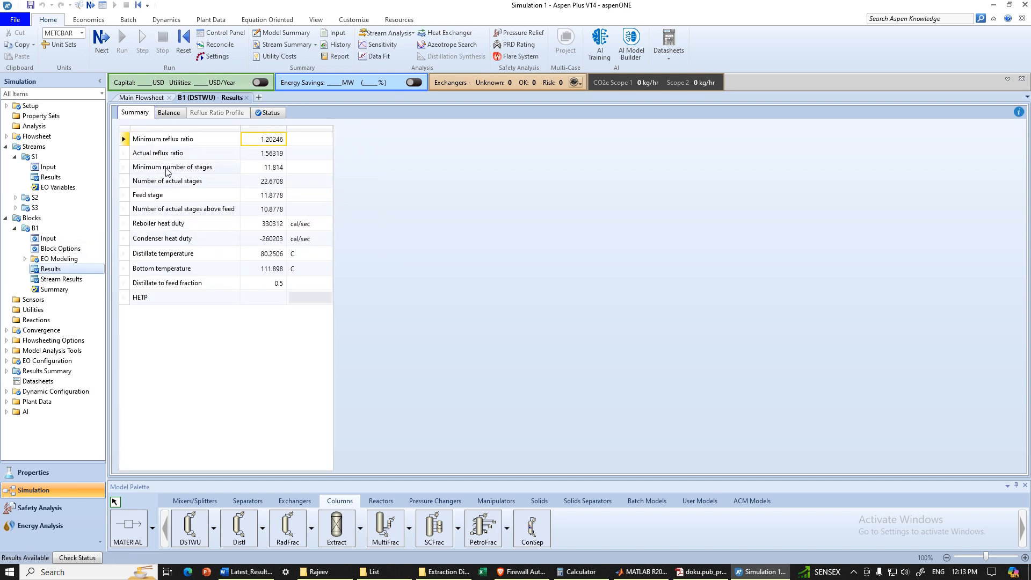
click(131, 170)
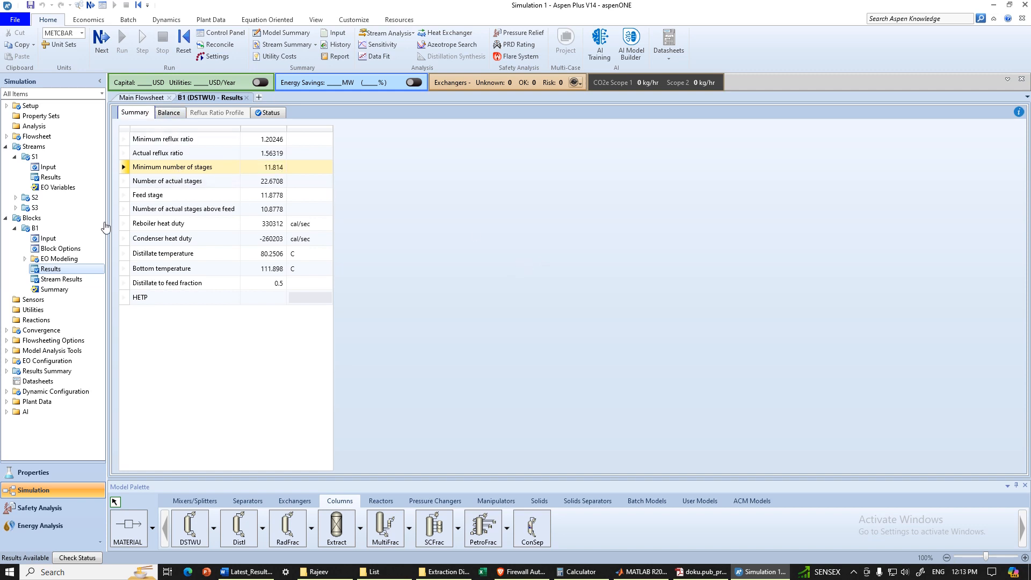
Step: Switch column B1's specification from reflux ratio to number of stages and set it to 36
click(70, 235)
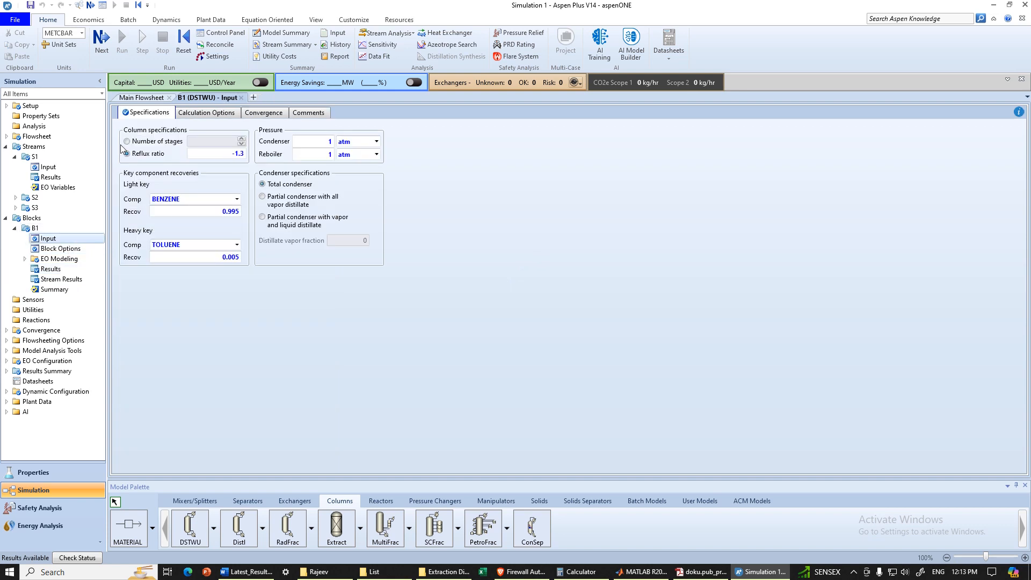
click(128, 141)
click(229, 141)
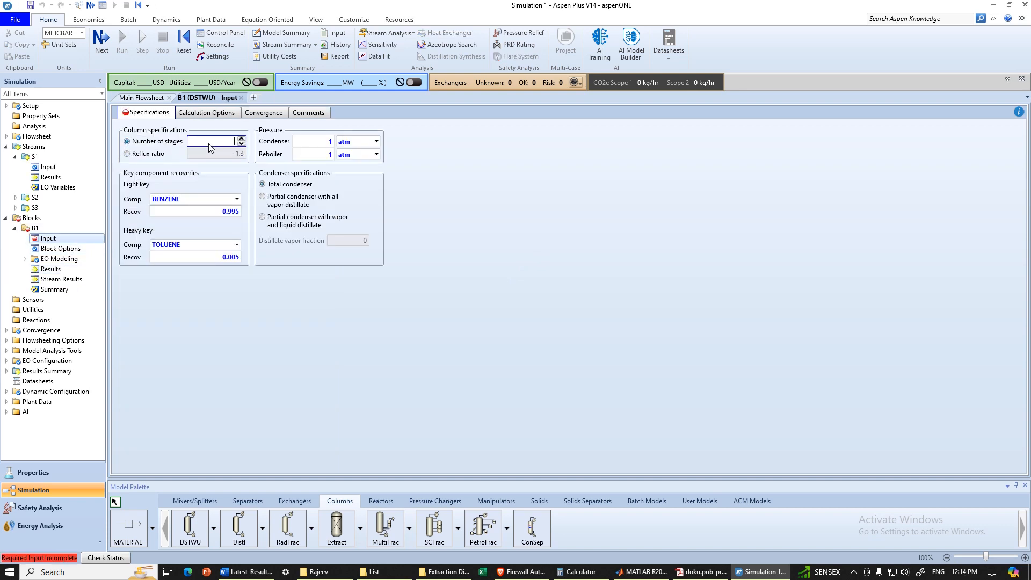
text(36)
key(Return)
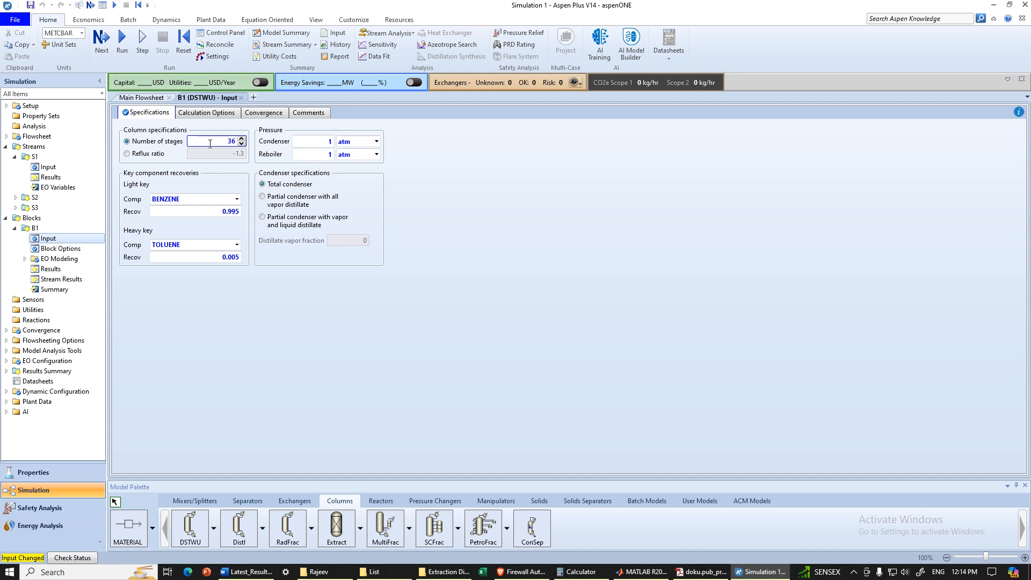
Step: Set the reboiler pressure to 1.36 atm and run the simulation
click(331, 155)
text(1.36)
click(288, 353)
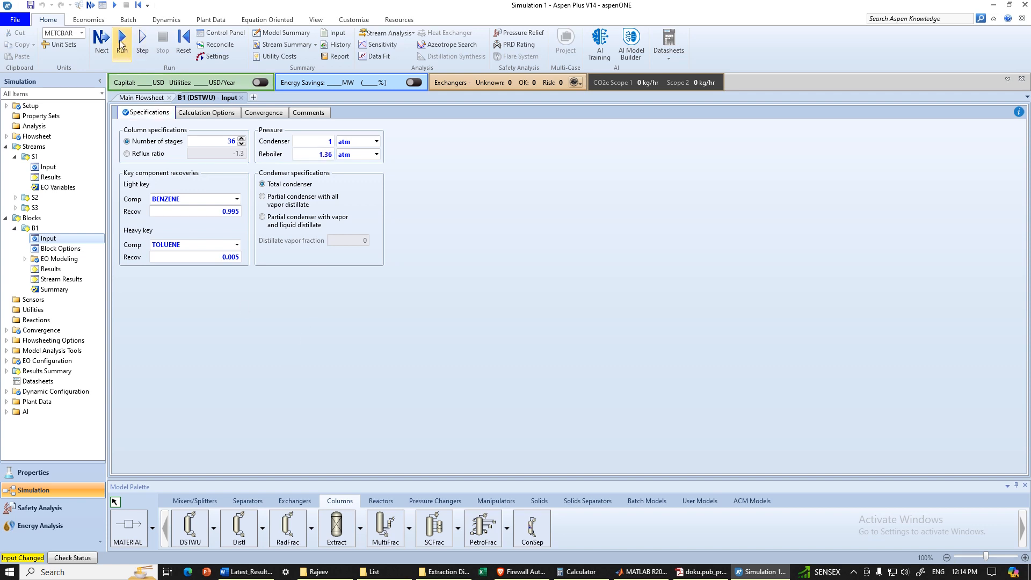
click(121, 44)
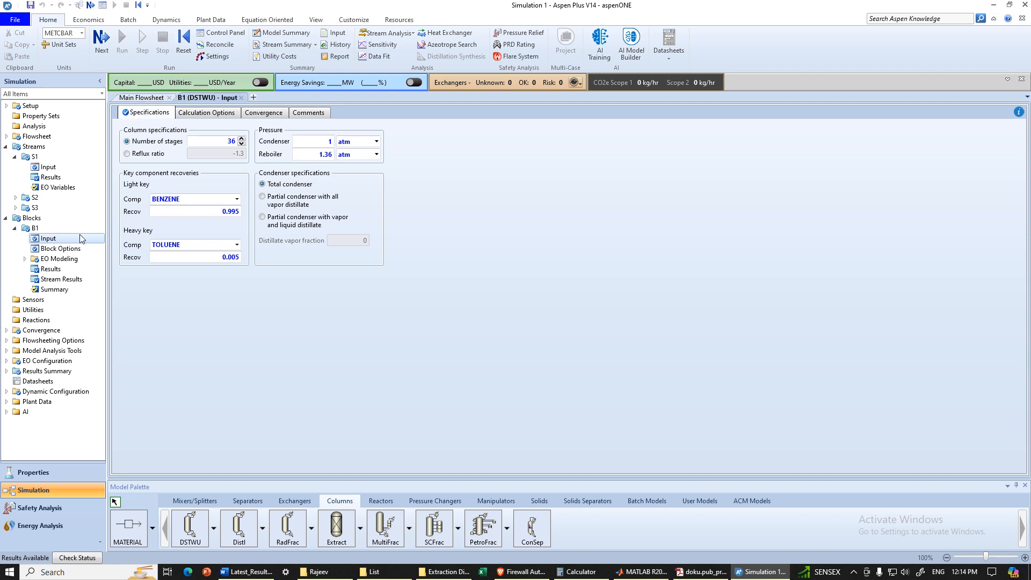
Step: Review column B1's updated results summary, checking the feed stage and the minimum reflux ratio
click(54, 280)
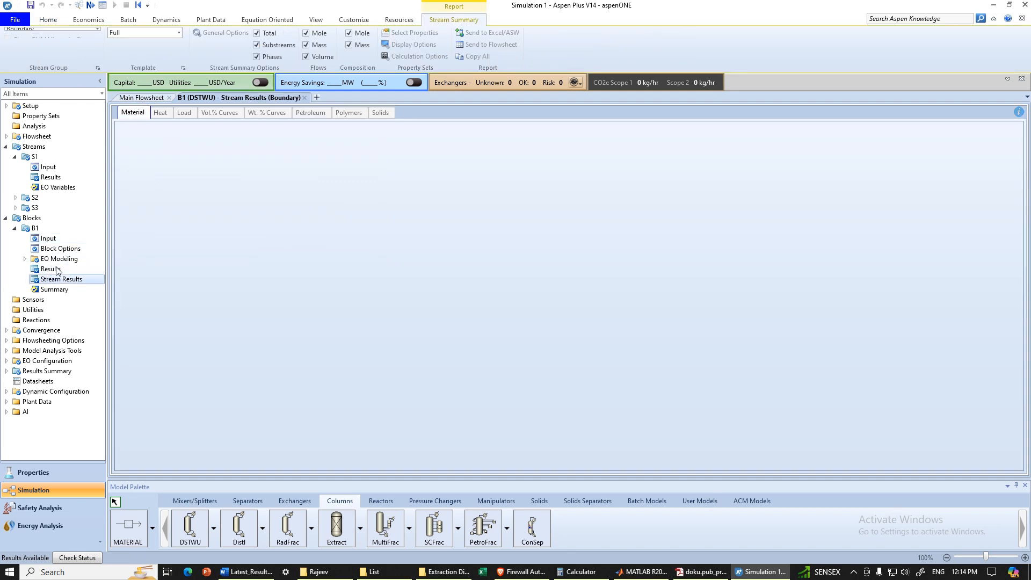
click(53, 269)
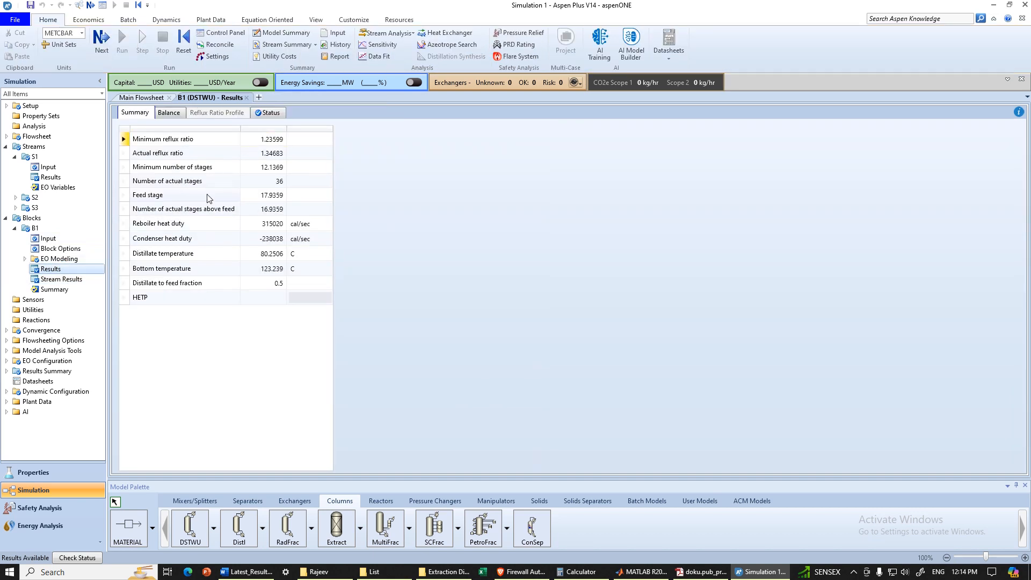
click(125, 195)
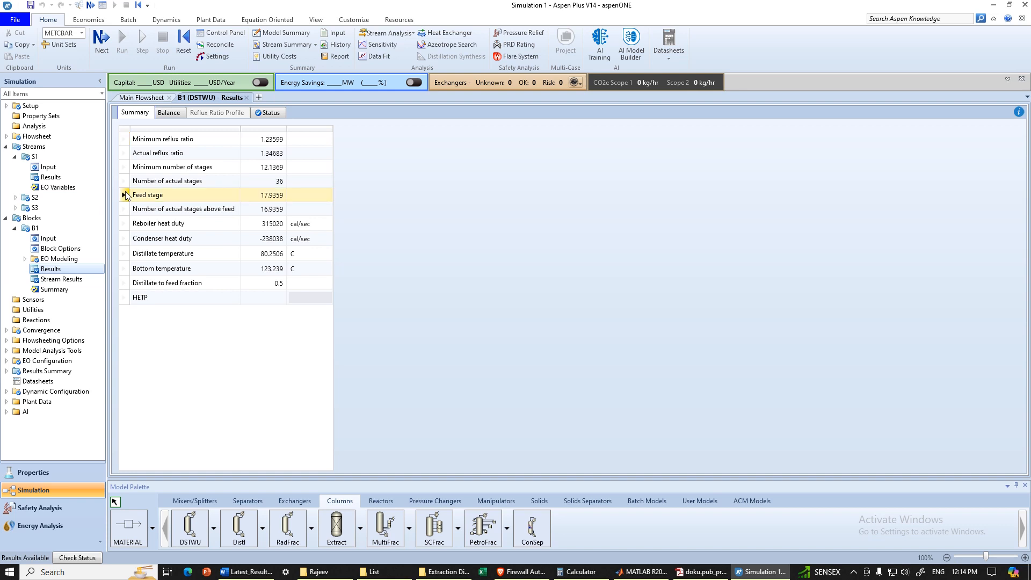
click(124, 140)
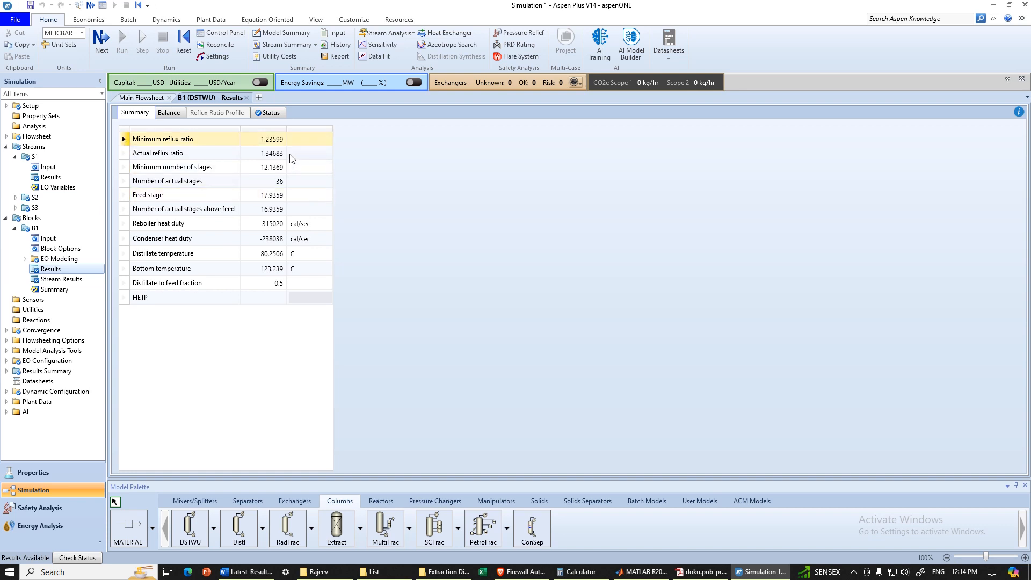
Step: Display the reboiler heat duty in kW and close the column's results
click(329, 223)
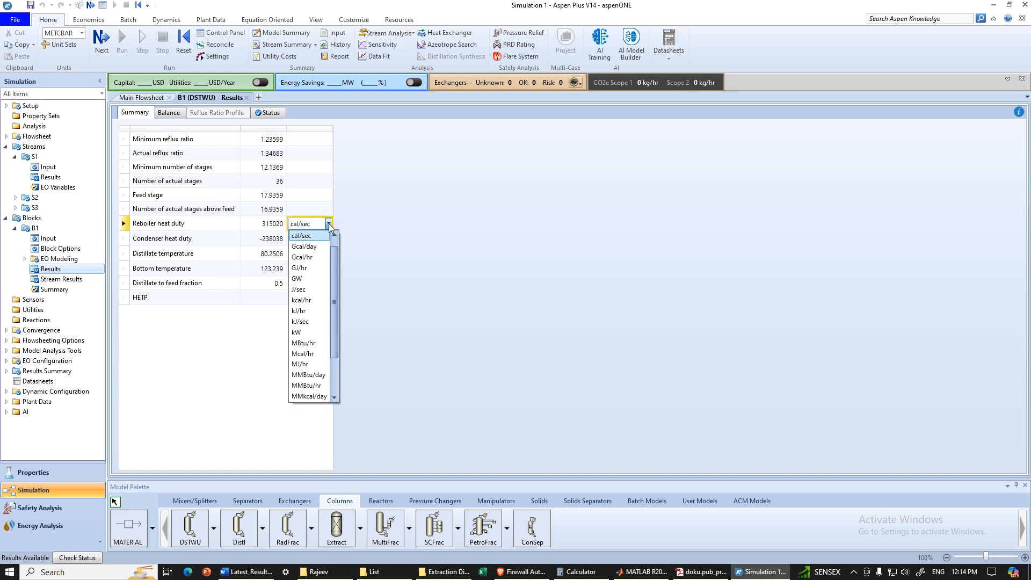
click(313, 332)
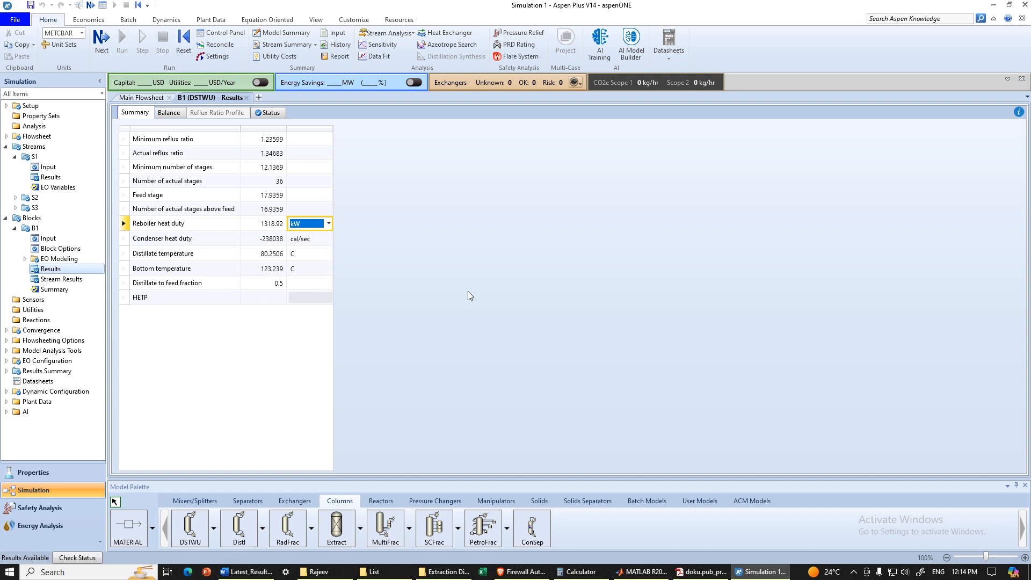
click(247, 99)
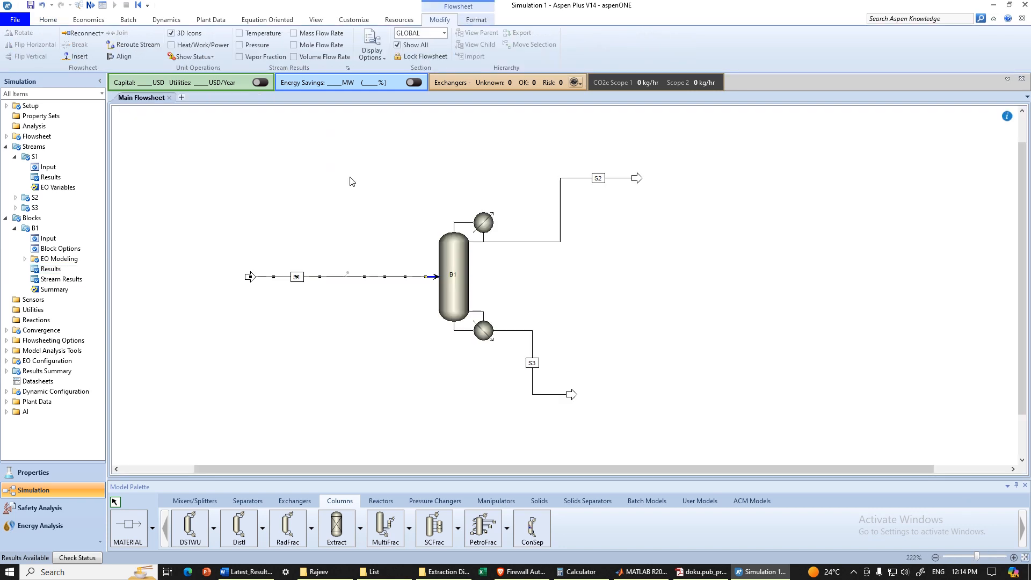
Step: Delete column B1 and product streams S2 and S3 from the flowsheet, keeping feed stream S1
click(450, 260)
key(Delete)
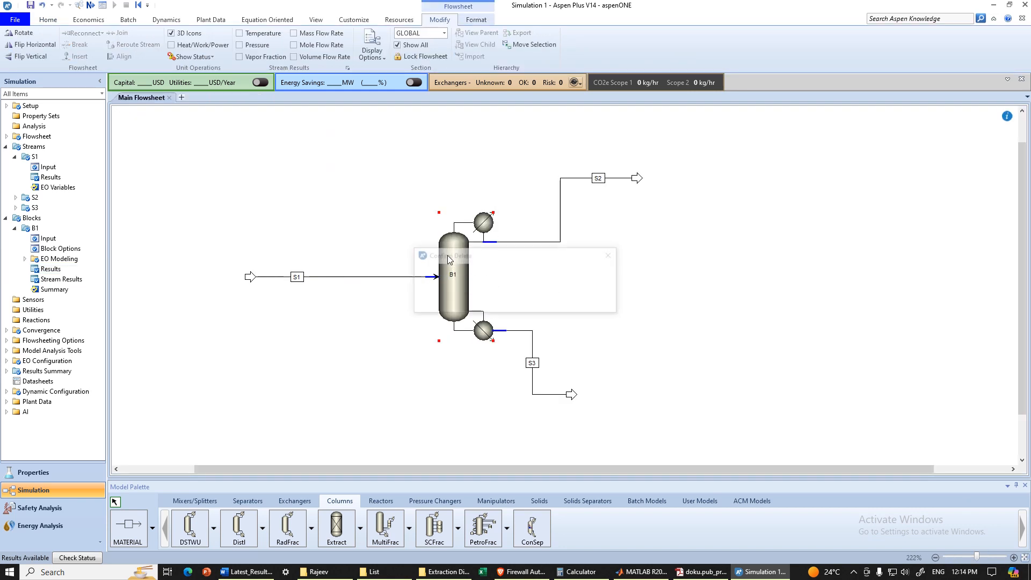
click(614, 181)
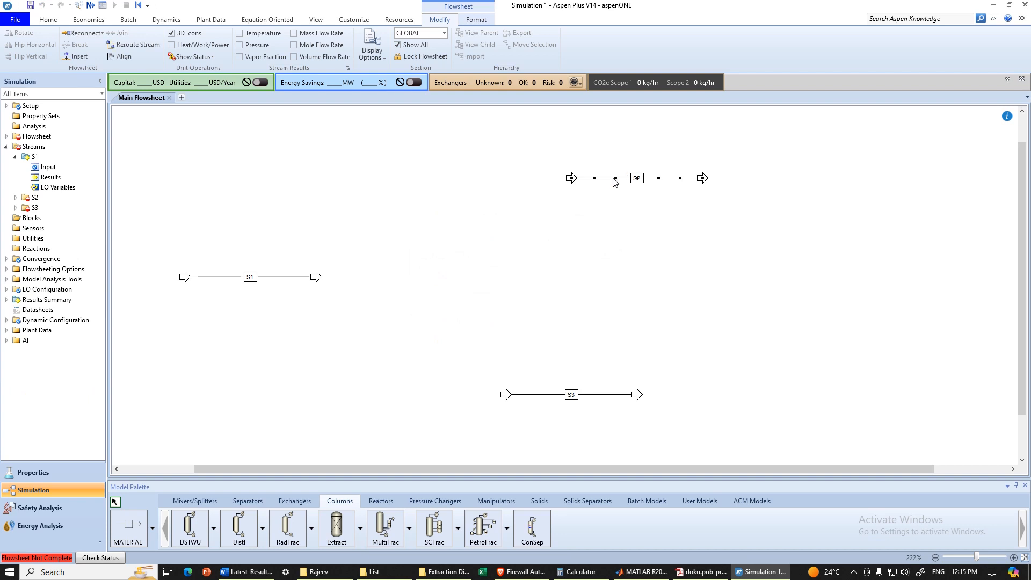
key(Delete)
click(557, 301)
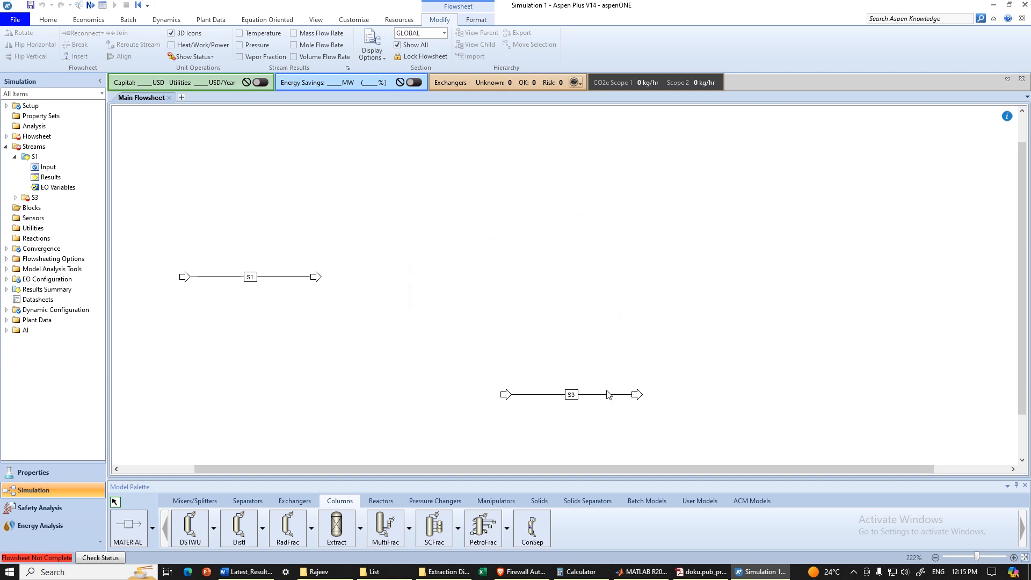
click(613, 395)
key(Delete)
click(539, 301)
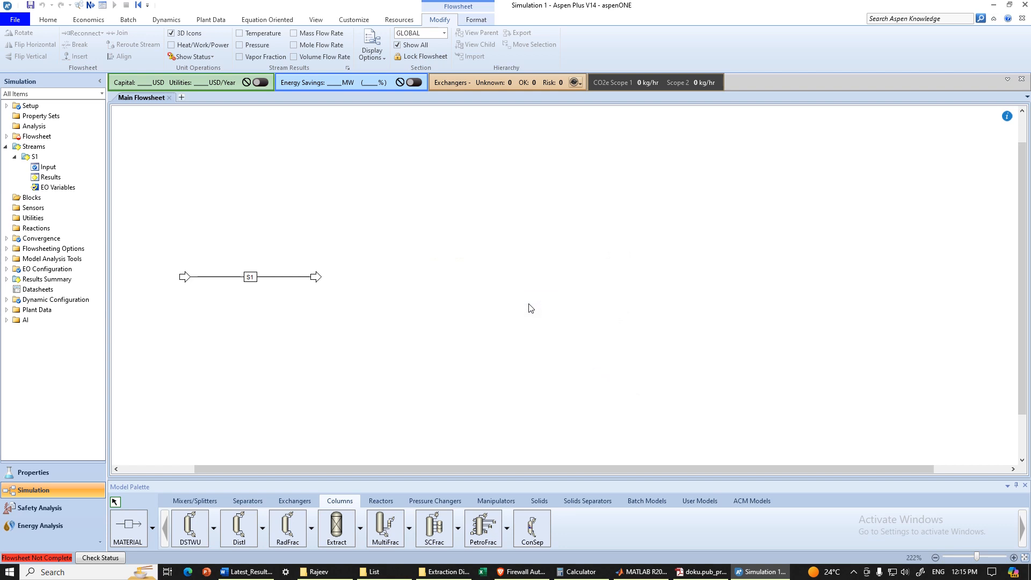
Step: Place a RadFrac column on the flowsheet downstream of feed stream S1
click(288, 528)
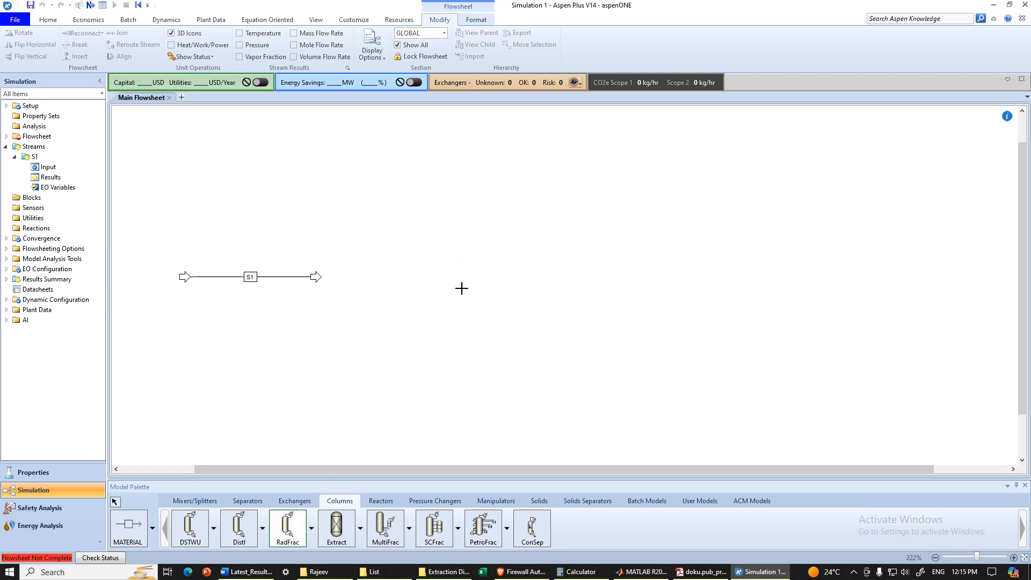
click(529, 277)
key(Escape)
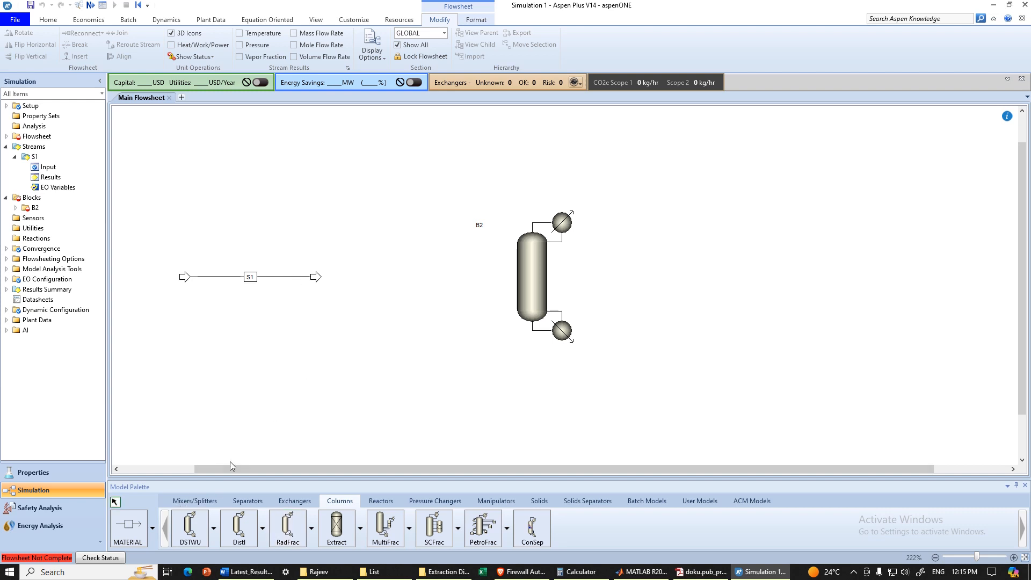
Step: Place three pumps: one between feed stream S1 and the column, one for the distillate and one for the bottoms
click(438, 501)
click(194, 529)
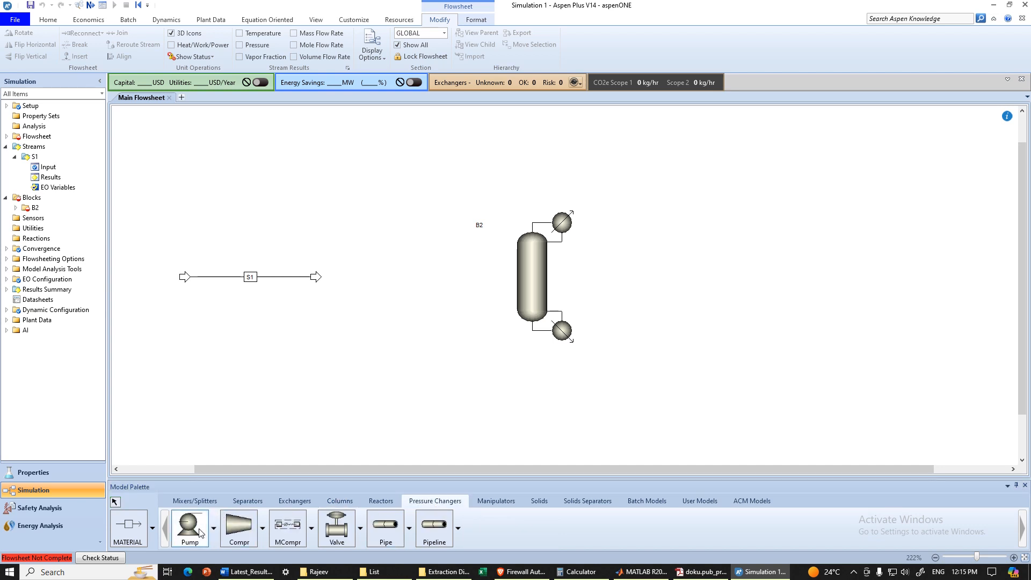
click(368, 283)
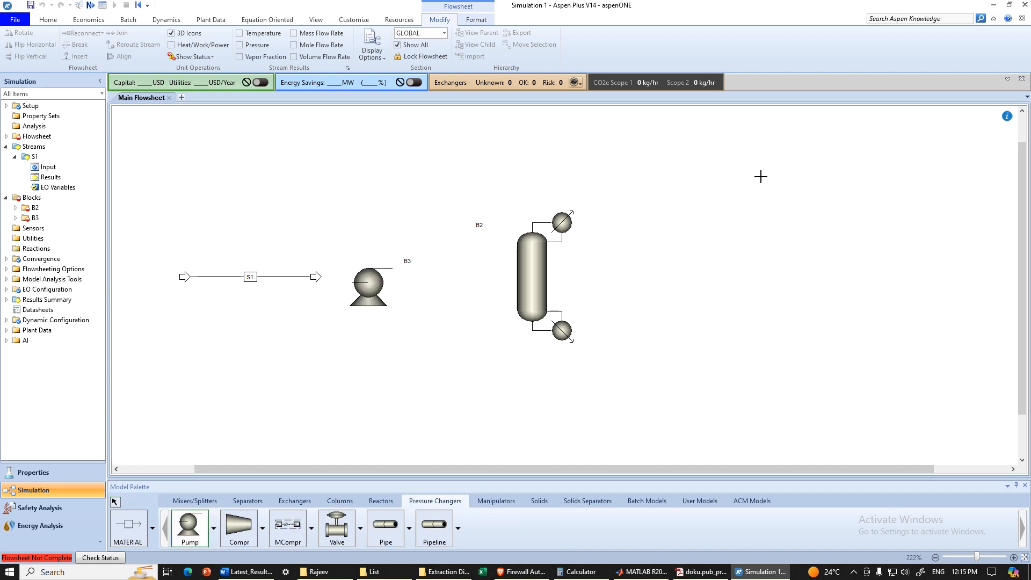
click(712, 212)
click(716, 356)
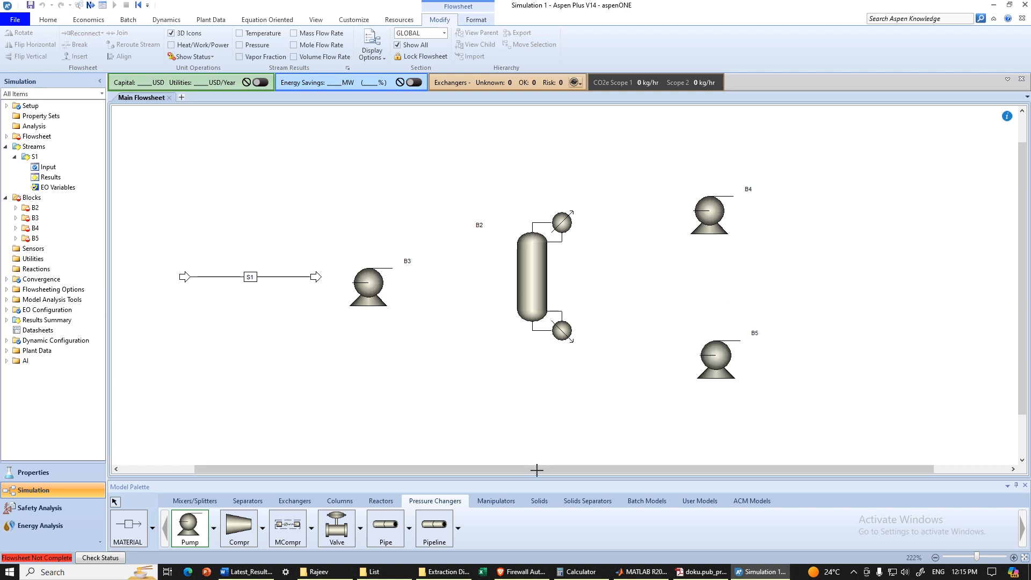
Step: Place three valves, one after the feed pump, one after the distillate pump and one after the bottoms pump
click(337, 528)
click(454, 279)
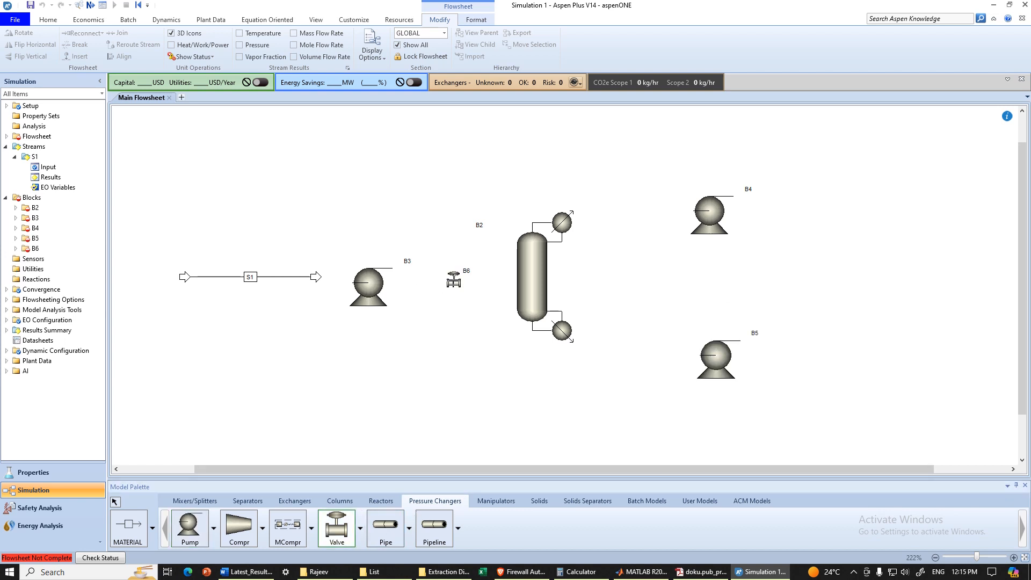
click(800, 208)
click(807, 352)
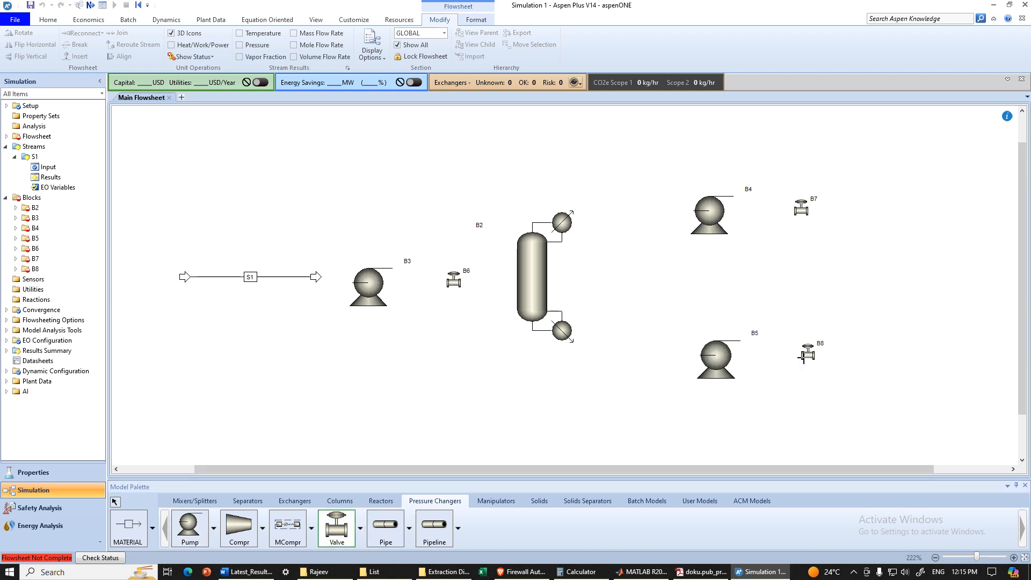
right_click(267, 401)
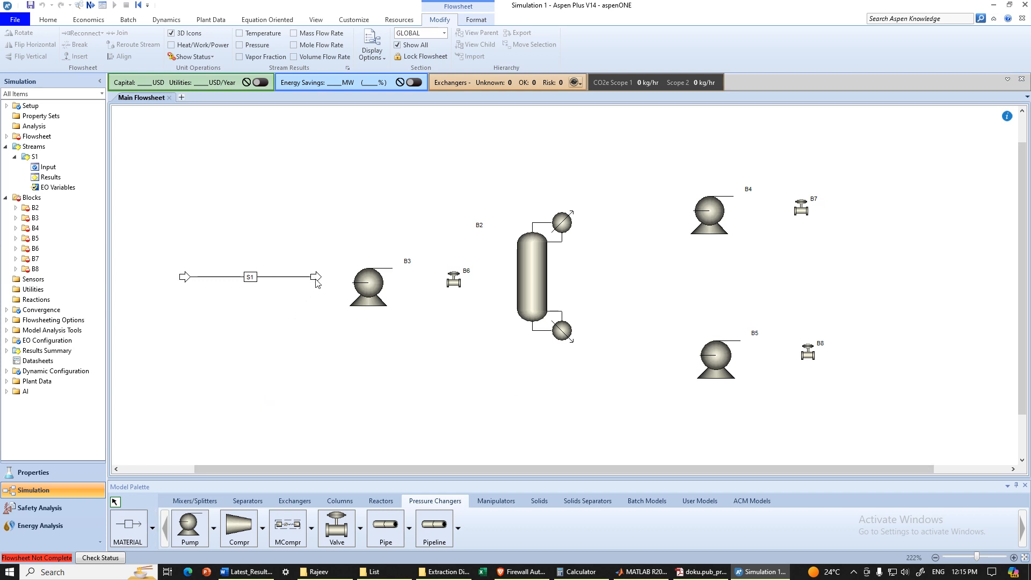
Step: Connect feed stream S1 to the feed pump and link pump, feed valve and RadFrac column inlet with material streams
drag(317, 278, 352, 283)
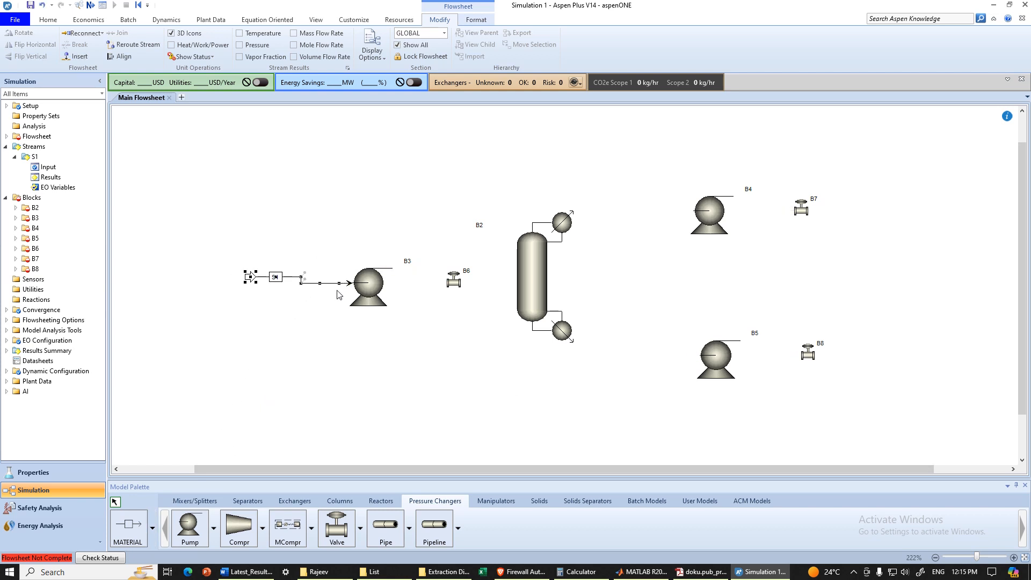
click(128, 525)
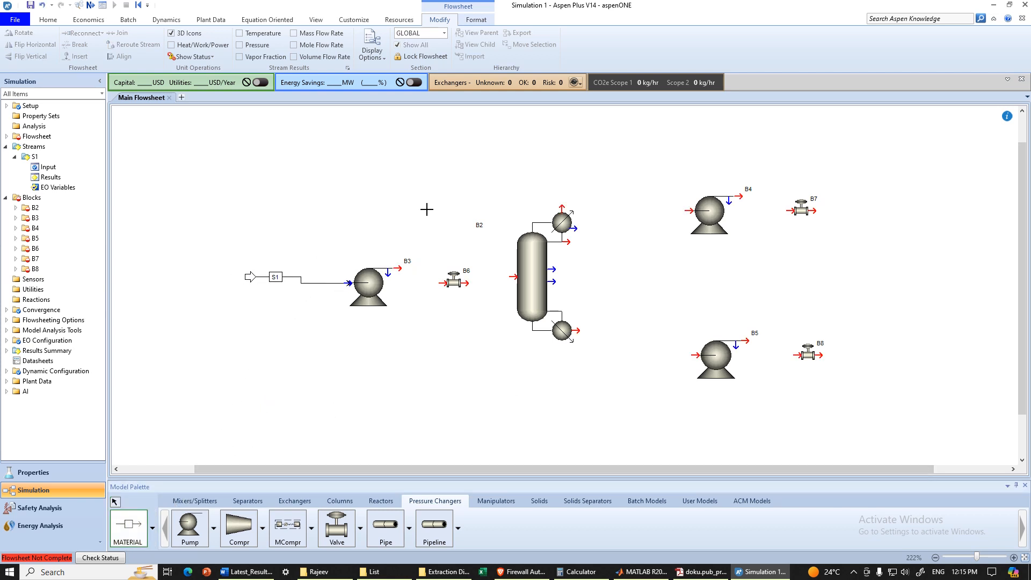
click(396, 272)
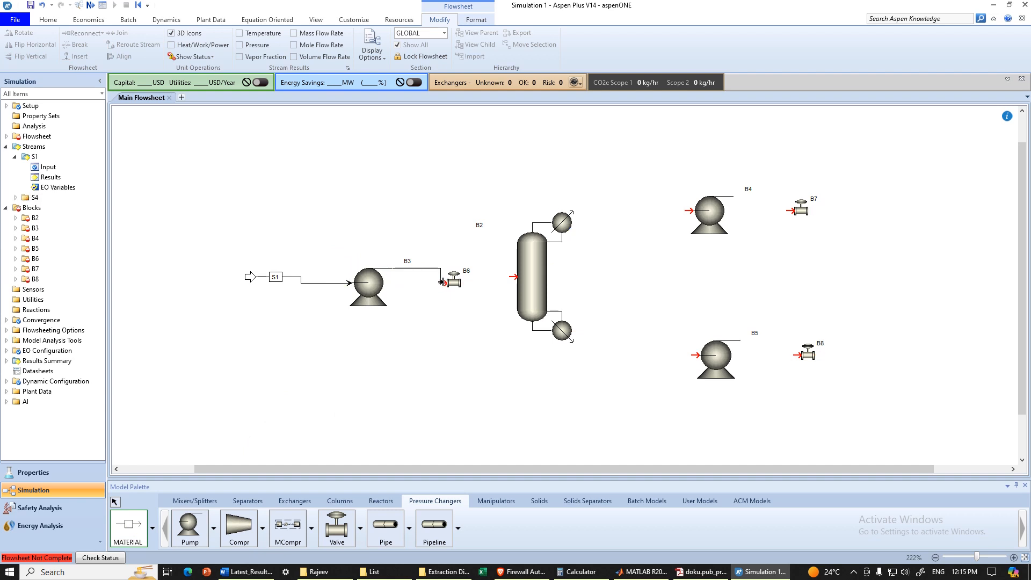
click(442, 281)
click(465, 282)
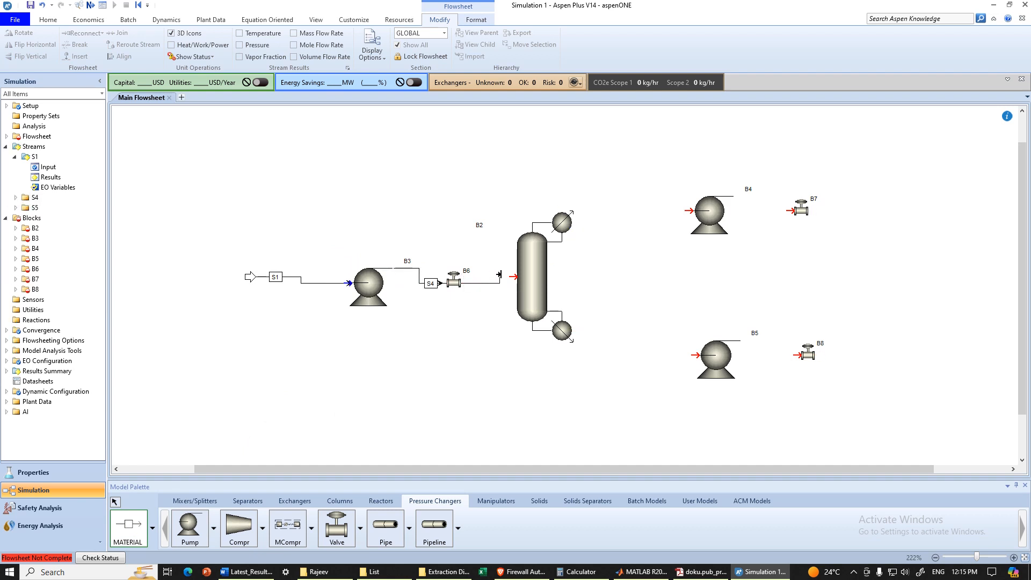
click(507, 276)
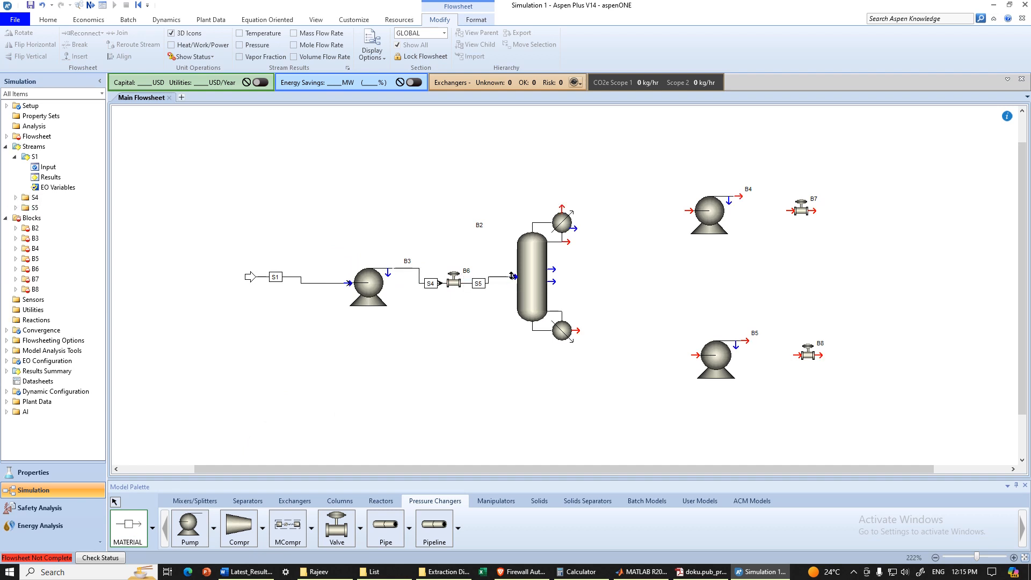
Step: Connect the column's liquid distillate outlet through the distillate pump and valve with material streams, ending in a product stream
click(566, 243)
click(692, 210)
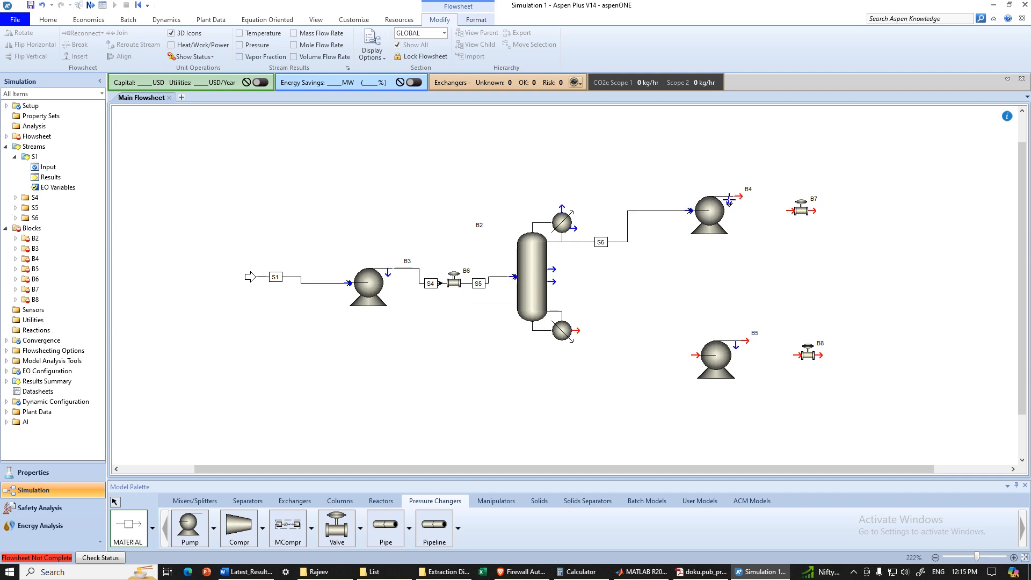
click(734, 197)
click(792, 211)
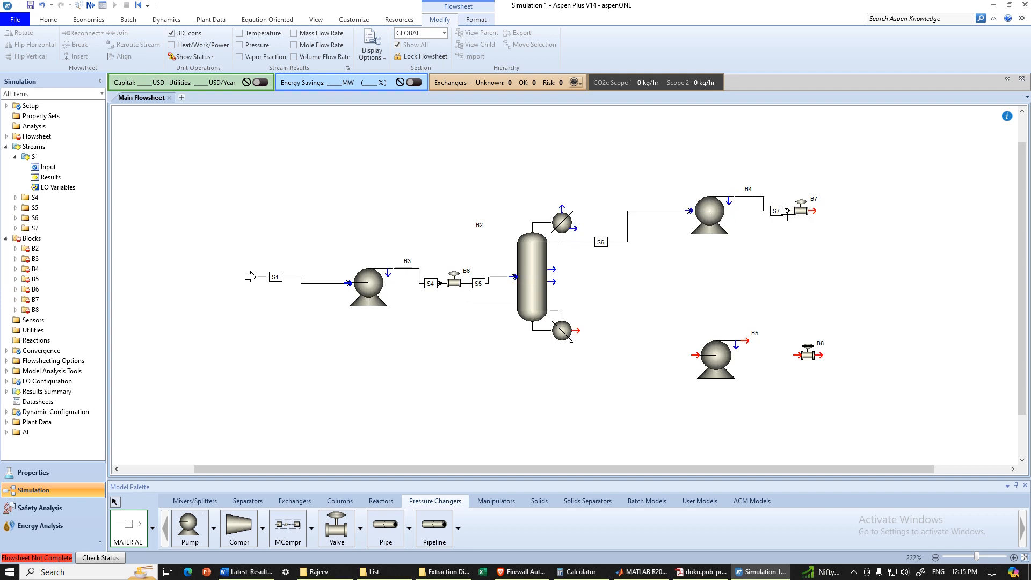
click(816, 211)
click(886, 211)
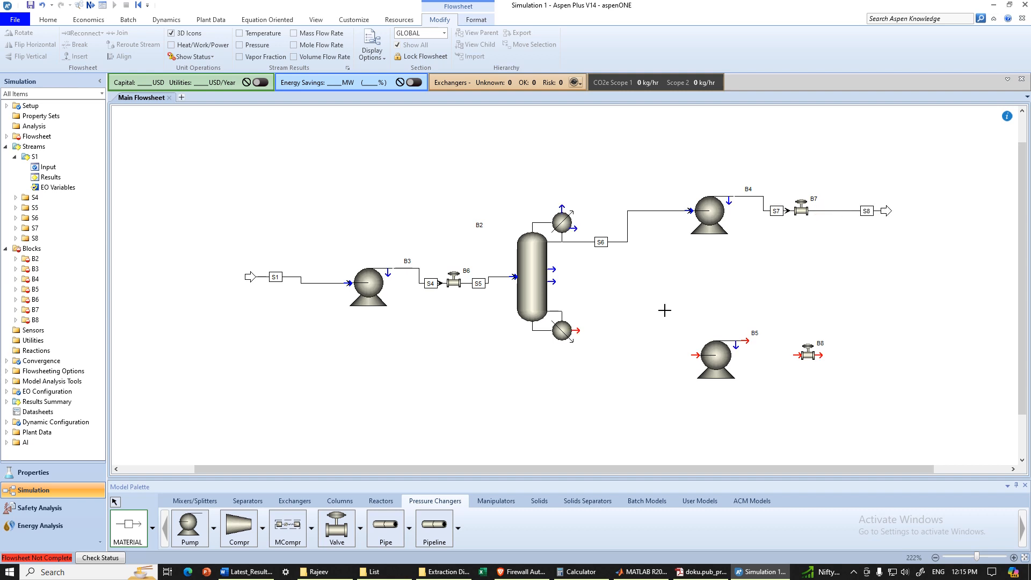
Step: Connect the column's bottoms outlet through the bottoms pump B5 and valve B8 with material streams, ending in a product stream
click(582, 332)
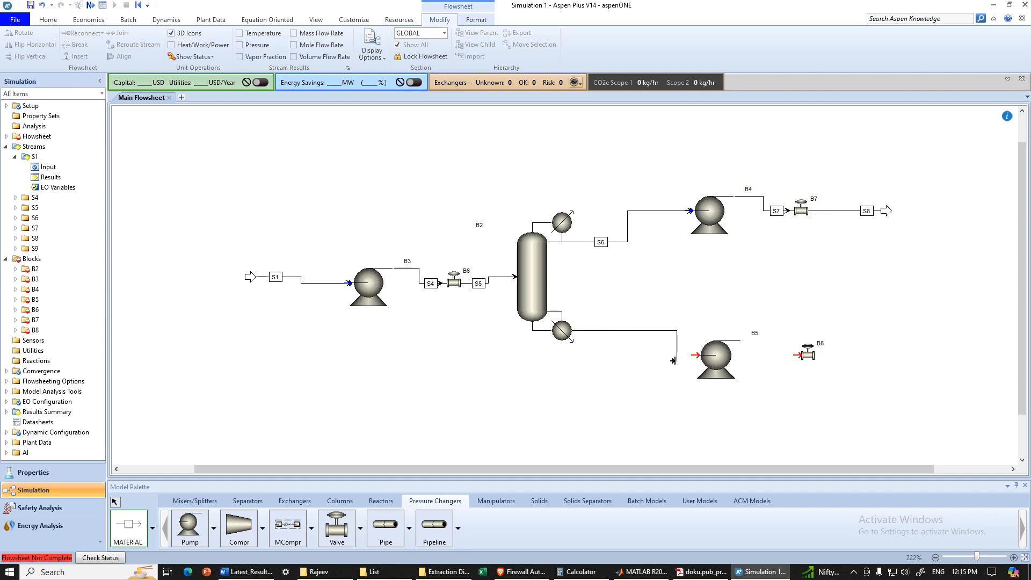
click(696, 356)
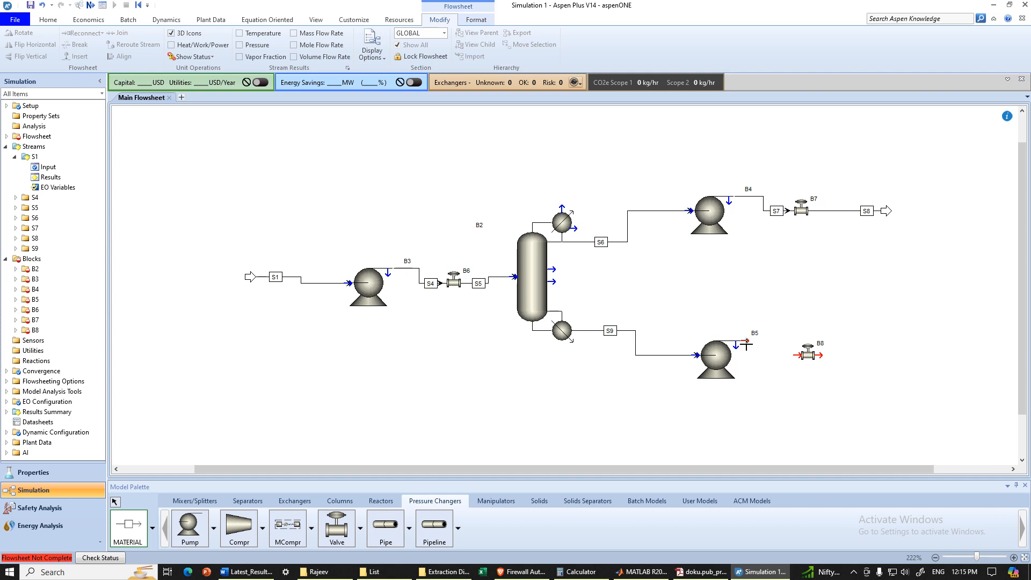
click(746, 345)
click(793, 355)
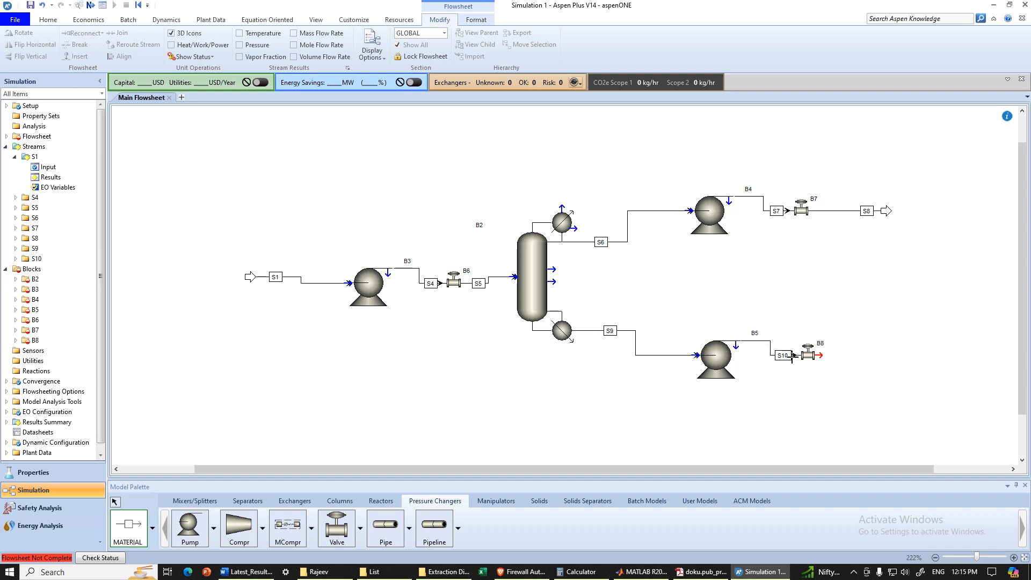
click(820, 355)
click(872, 354)
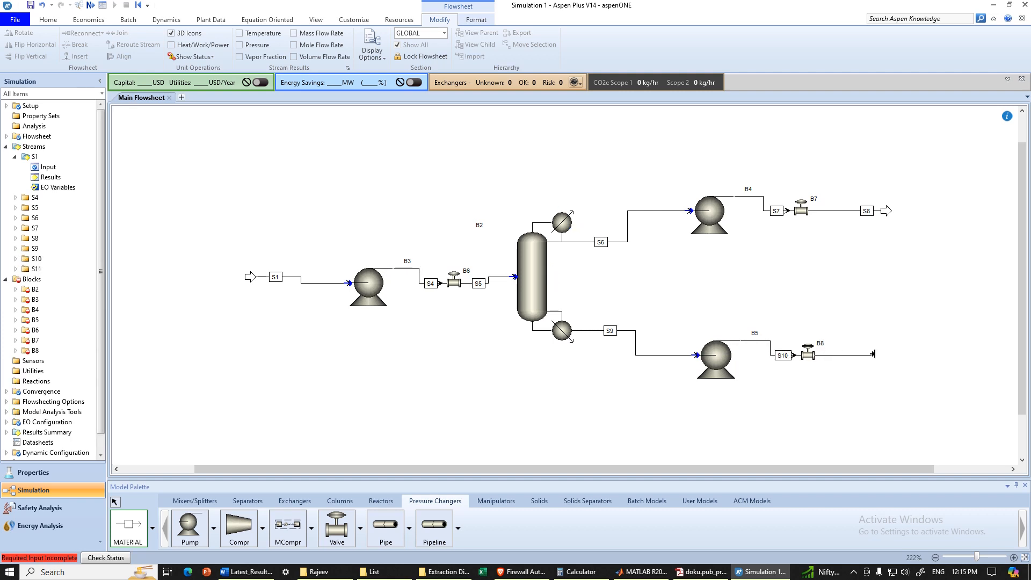
key(Escape)
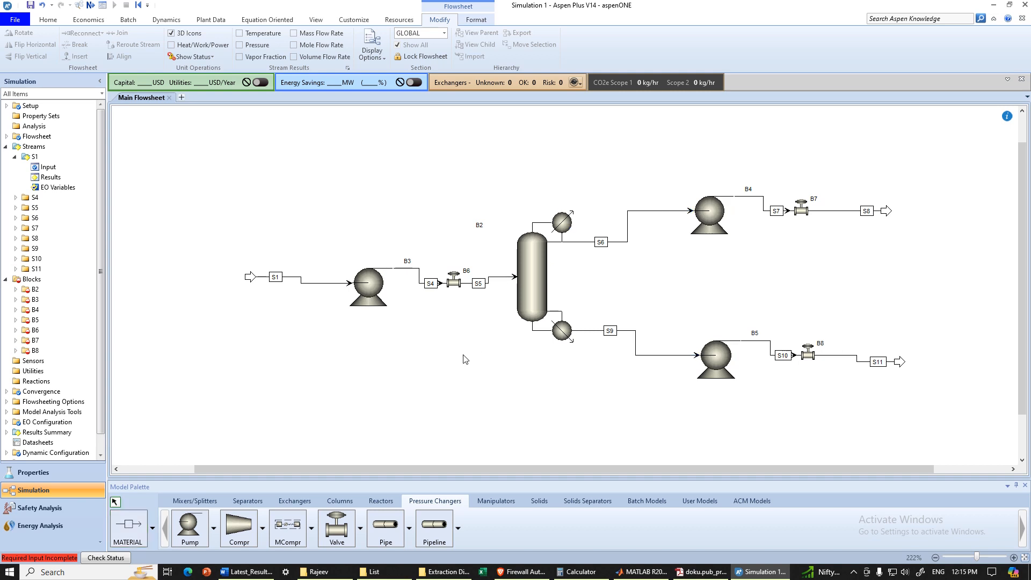
Step: Rename the feed stream S1 as FEED and the RadFrac column B2 as COL
click(276, 277)
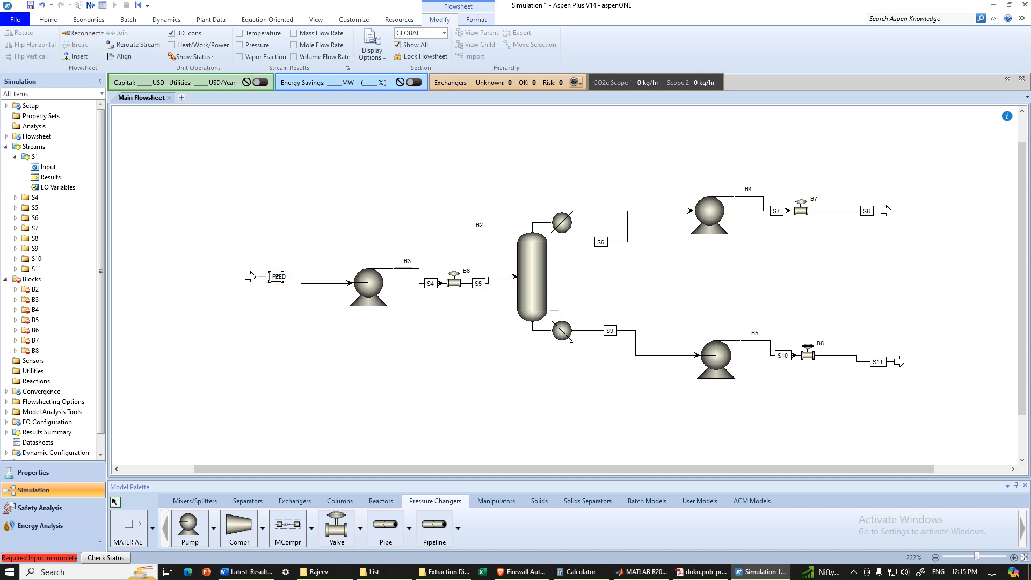
text(FEED)
key(Return)
click(480, 229)
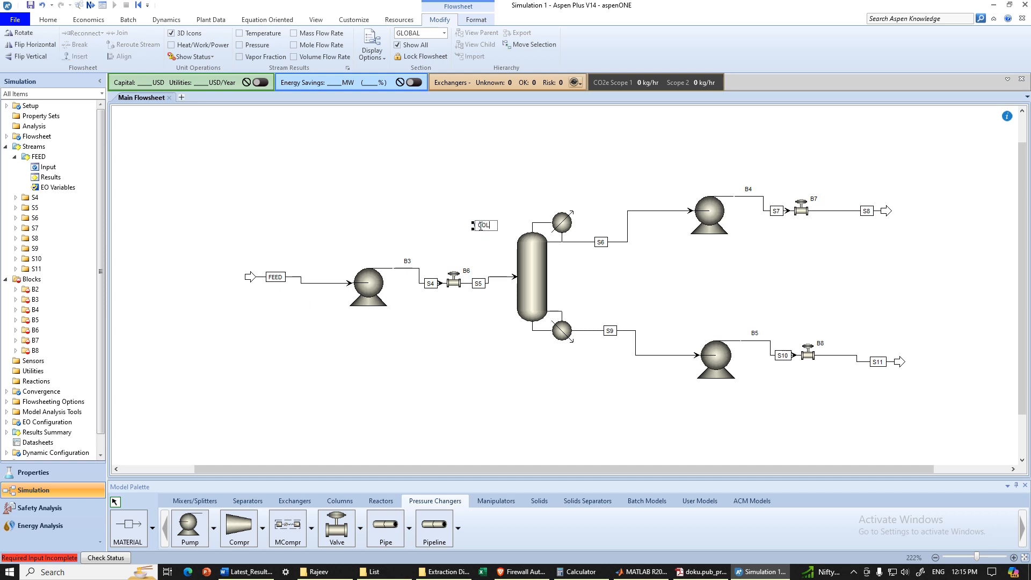
text(COL)
key(Return)
Step: Rename the column's distillate stream S6 as DIST and its bottoms stream S9 as BOT
click(602, 242)
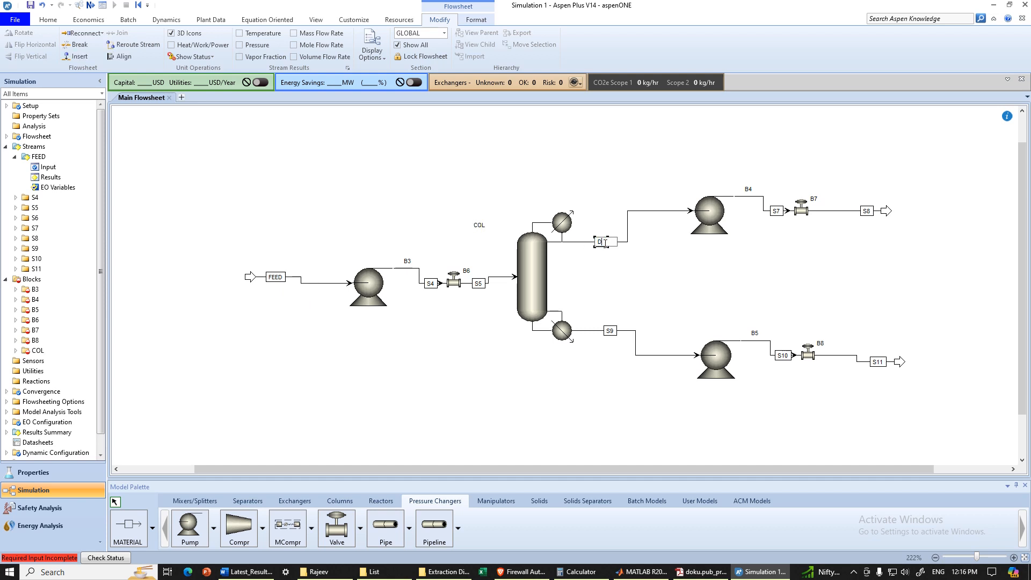
key(Return)
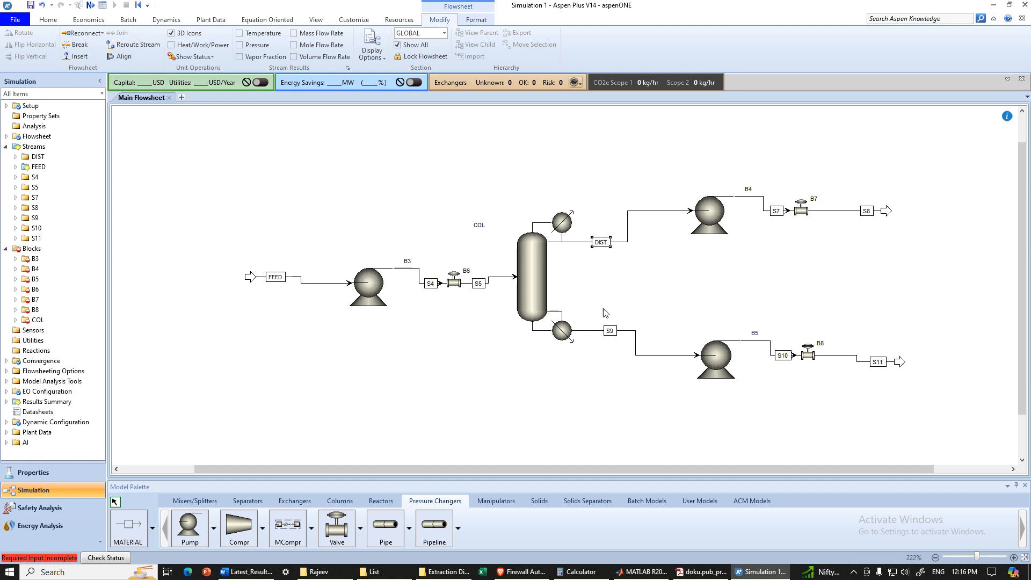
click(614, 331)
key(Return)
click(525, 342)
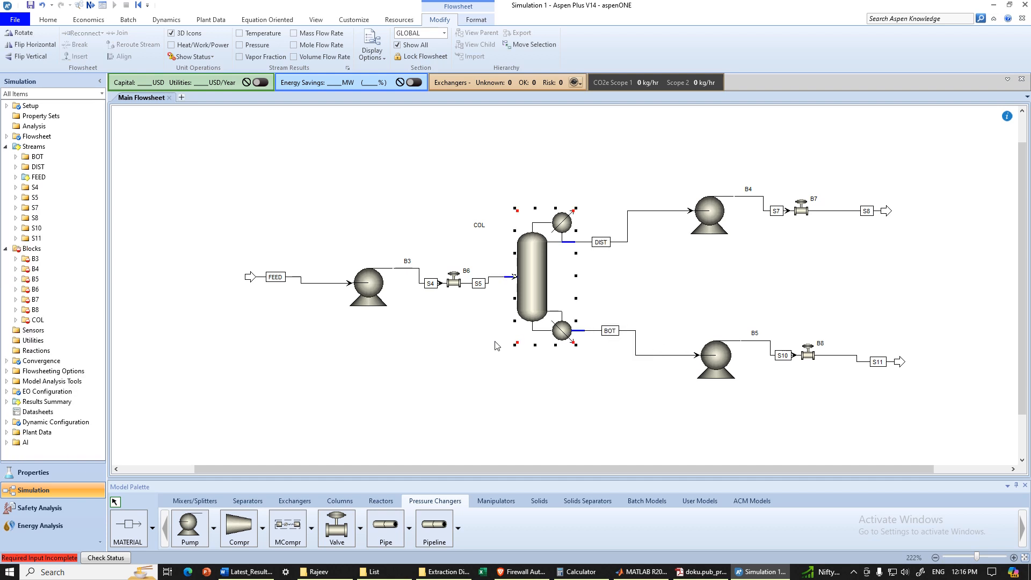
click(461, 367)
Step: Specify the feed pump B3 by pressure increase in atm and close its form
click(378, 294)
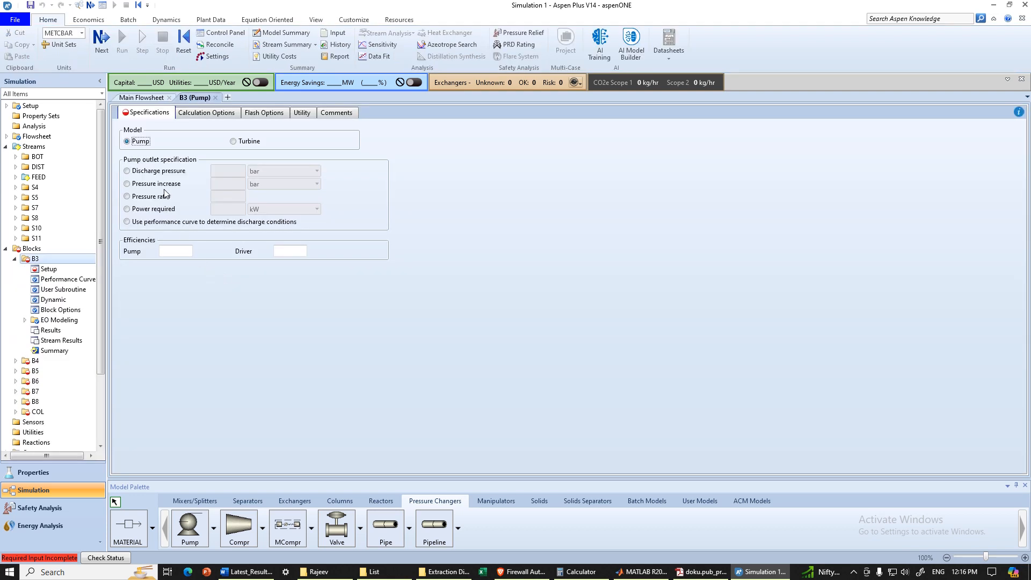
click(127, 184)
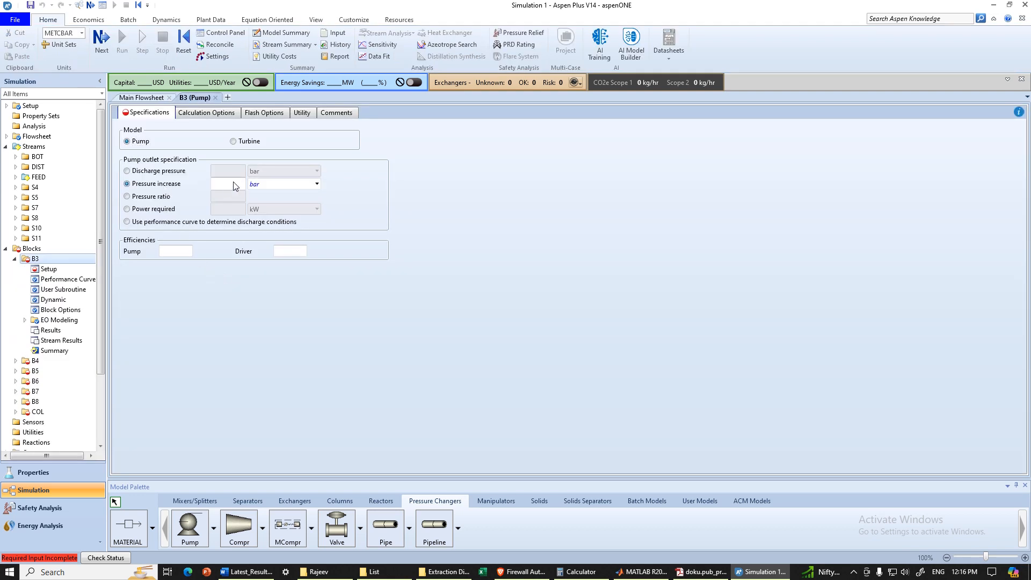
click(234, 183)
click(269, 182)
key(a)
click(700, 298)
click(217, 98)
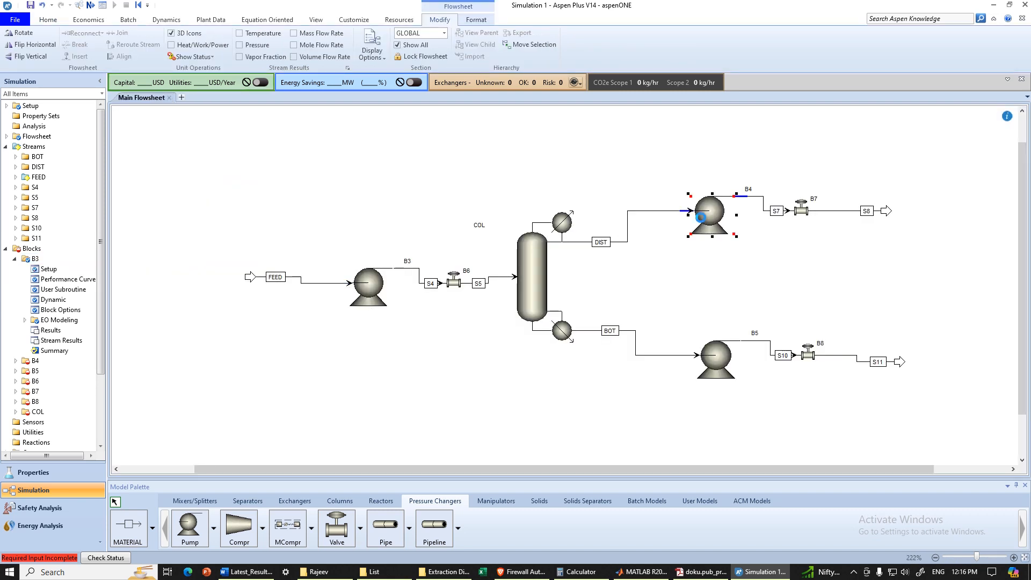
Step: Set the distillate pump B4 to a pressure increase of 10 atm
double_click(701, 220)
click(152, 185)
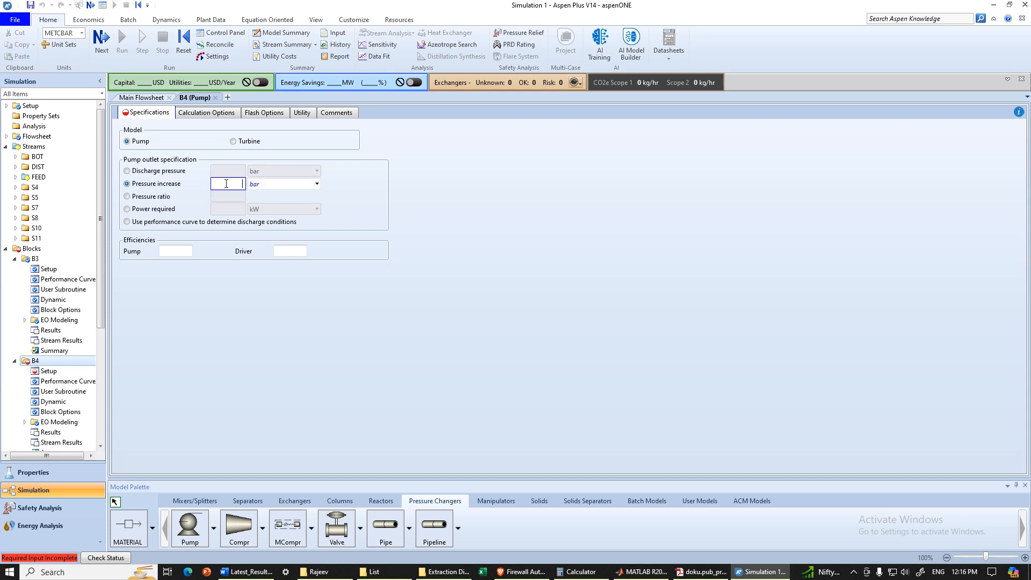
click(271, 185)
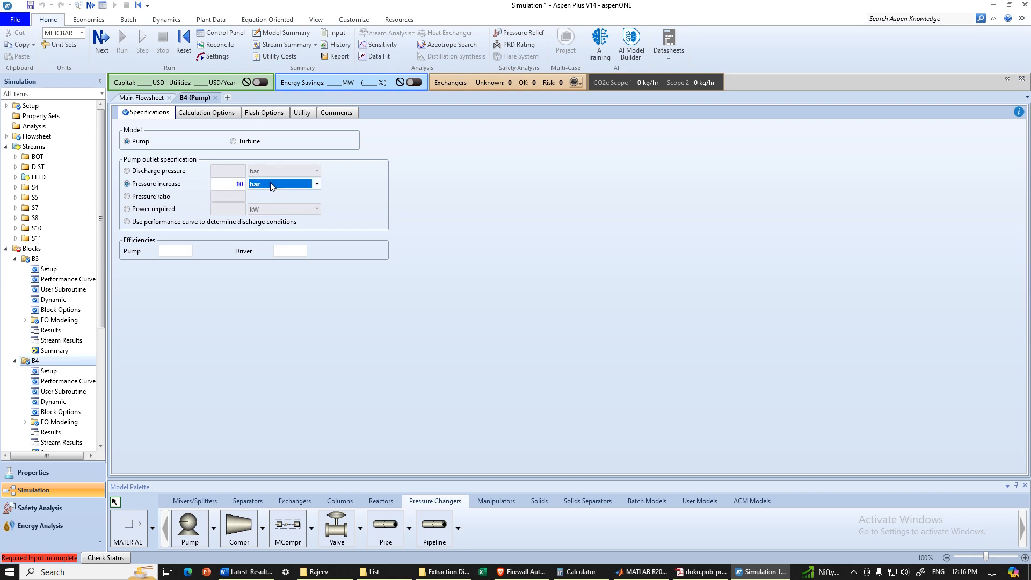
key(a)
click(472, 244)
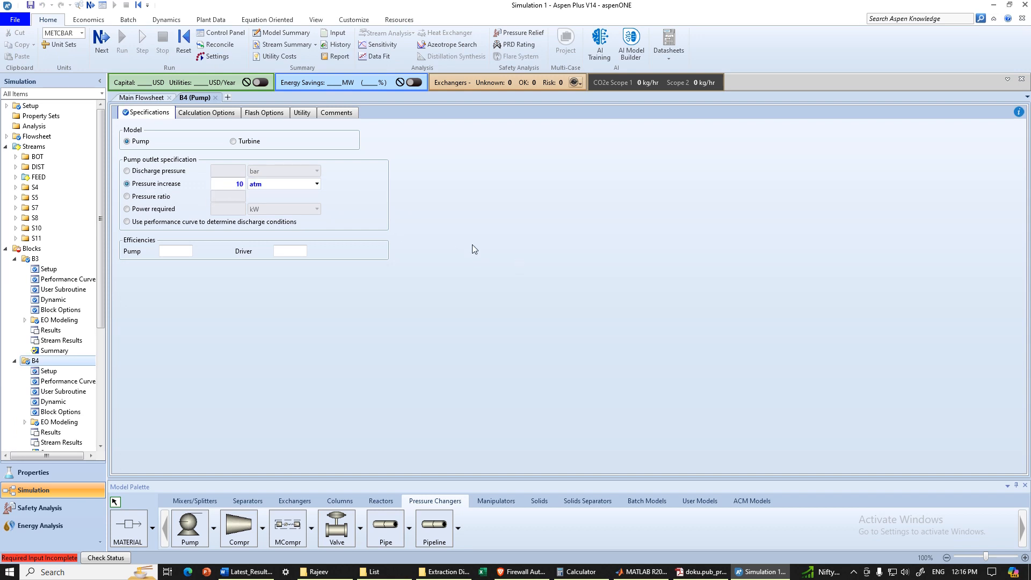
Step: Specify the bottoms pump B5 by pressure increase in atm
click(101, 39)
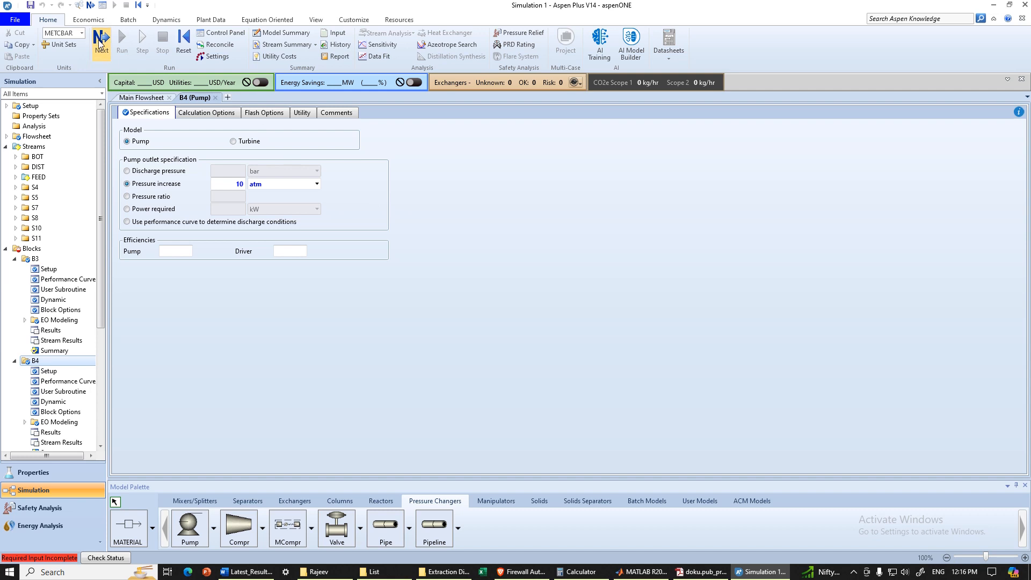
click(159, 183)
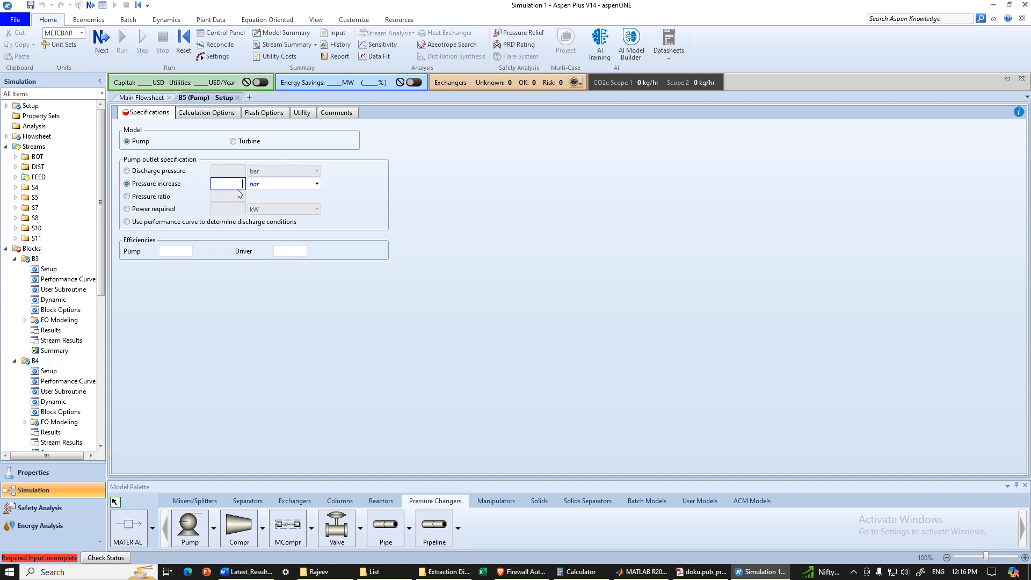
click(260, 185)
key(a)
click(695, 302)
Step: Set the outlet pressure of the feed valve B6 to 2 bar
click(100, 46)
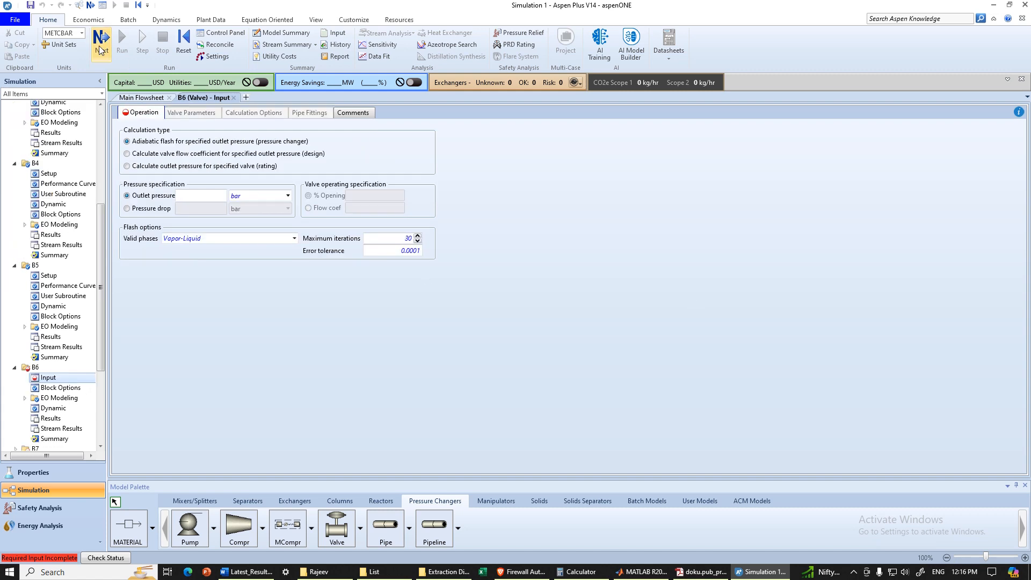
click(201, 196)
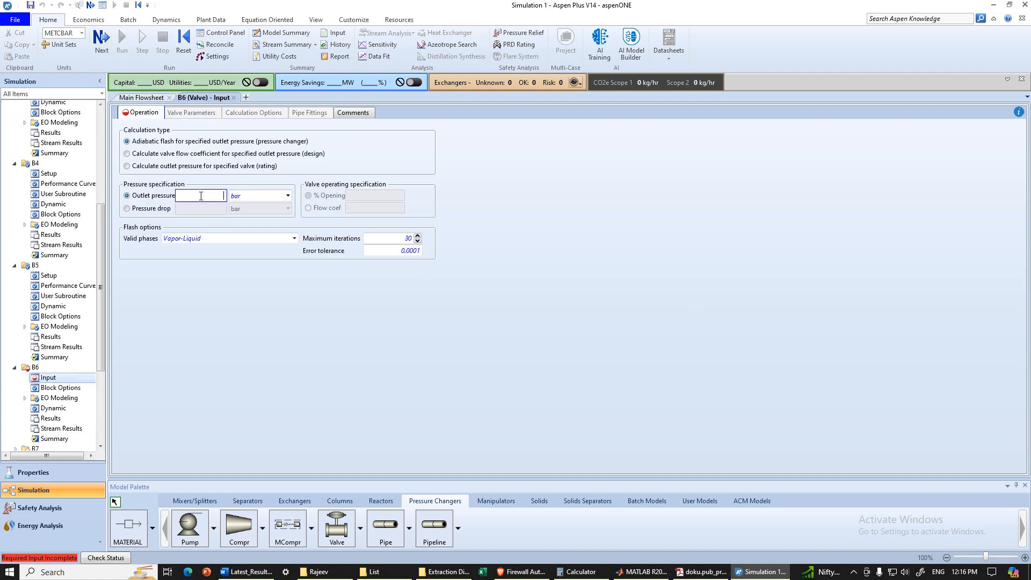
text(2)
key(Return)
Step: Set the outlet pressure of both the distillate valve B7 and the bottoms valve B8 to 2 bar
click(103, 39)
click(218, 196)
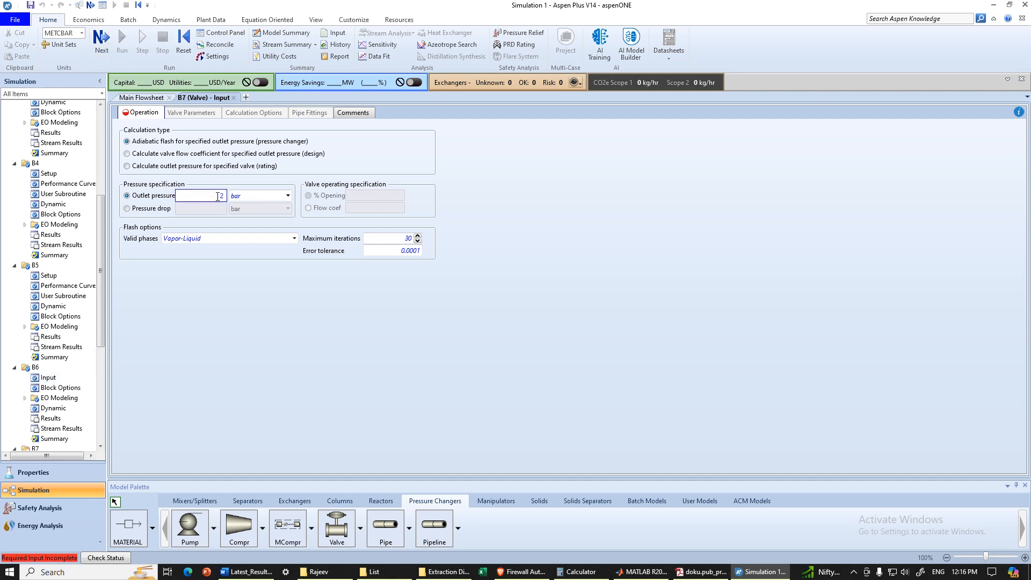
text(2)
click(102, 38)
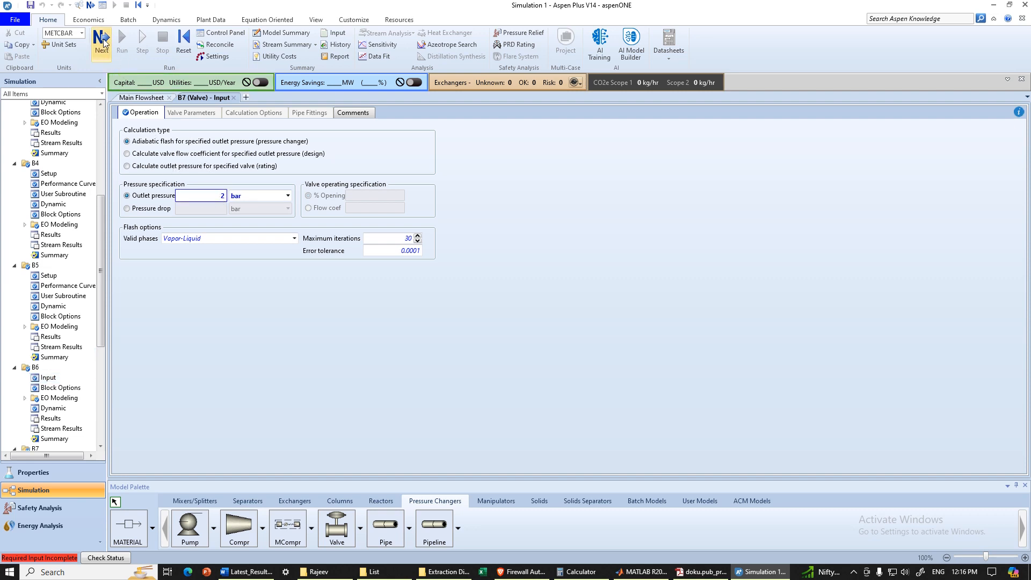
click(196, 199)
text(2)
key(Return)
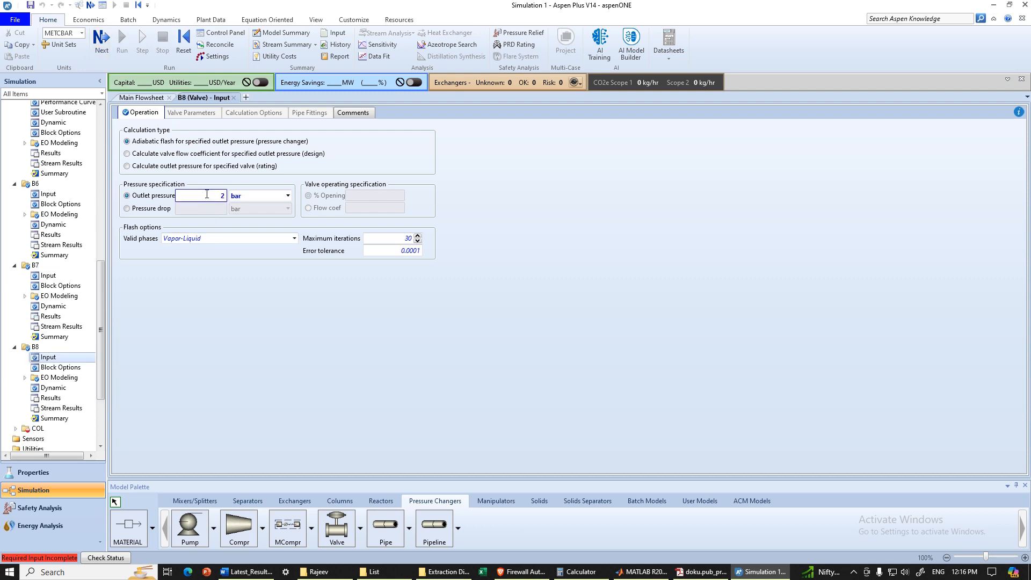
Step: Configure the RadFrac column COL with 36 stages and a Total condenser
click(102, 43)
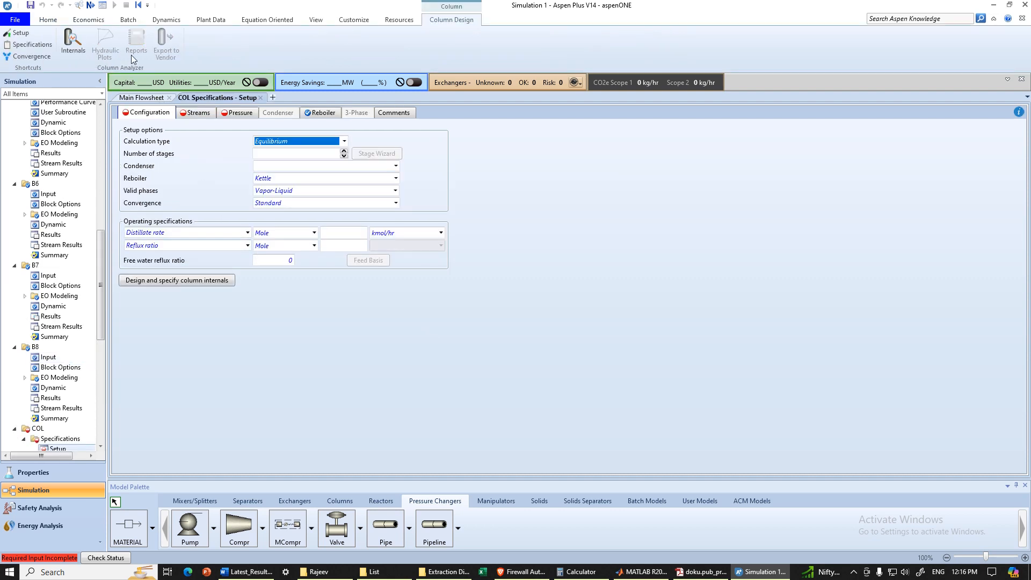
click(144, 98)
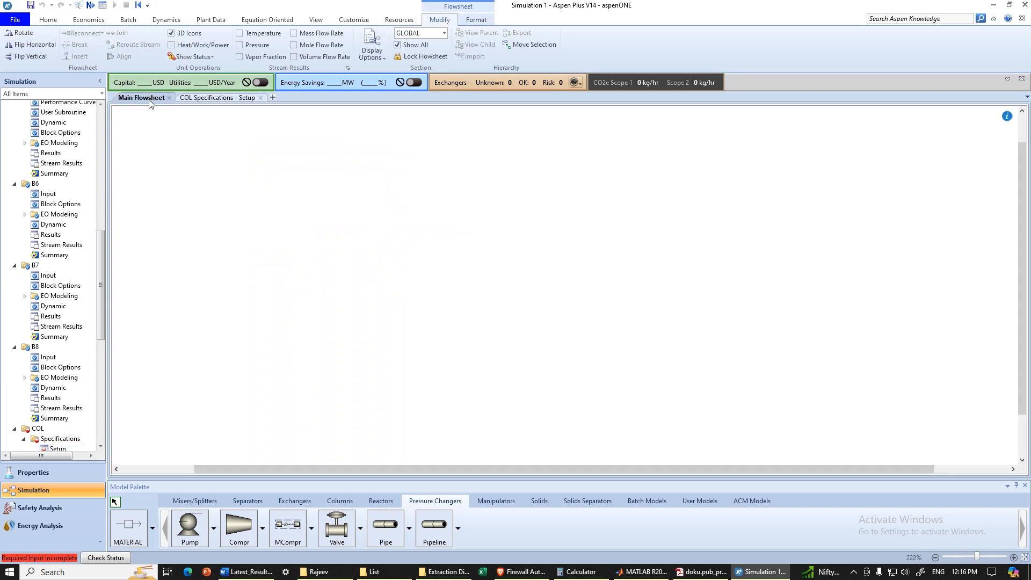
click(261, 97)
double_click(533, 277)
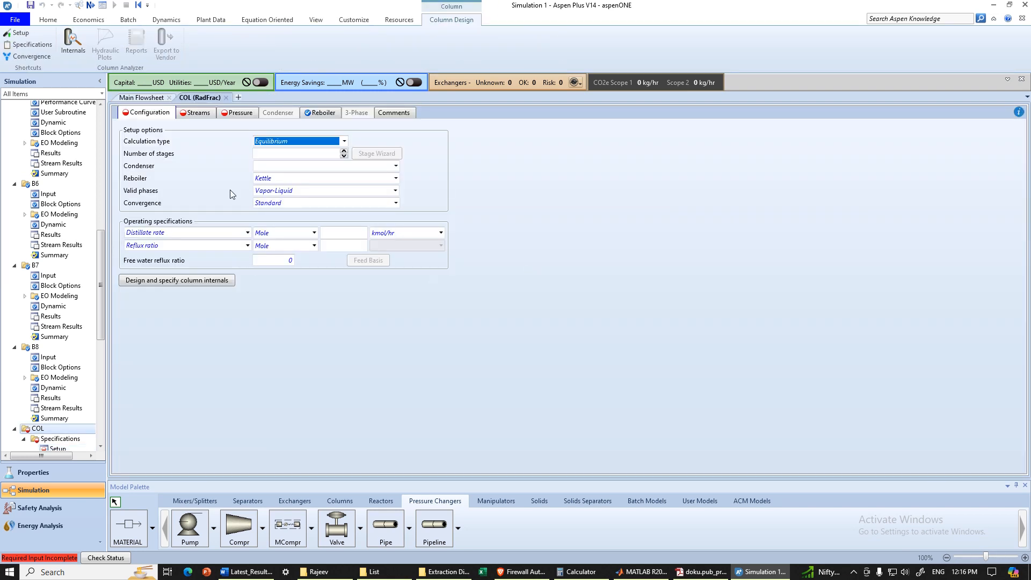
click(319, 154)
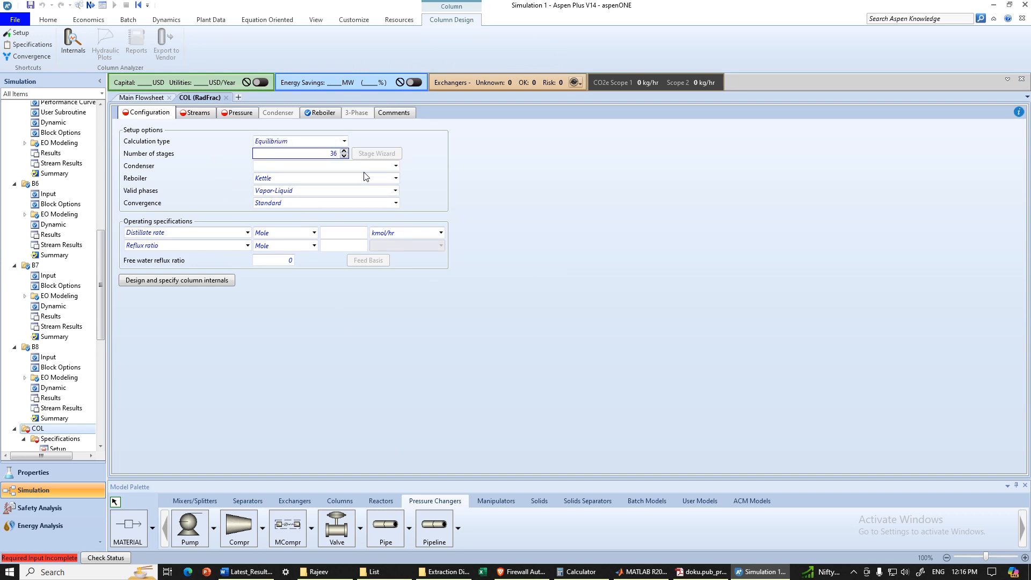
click(395, 166)
click(379, 176)
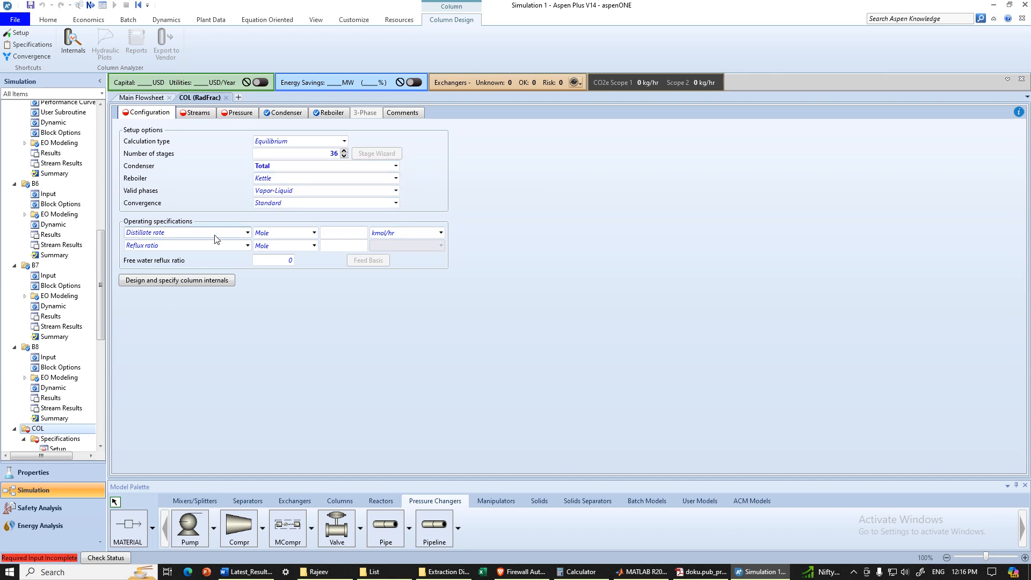
Step: Specify the column's operation with a reboiler duty of 1318 kW and a mole reflux ratio of 1.34
click(247, 234)
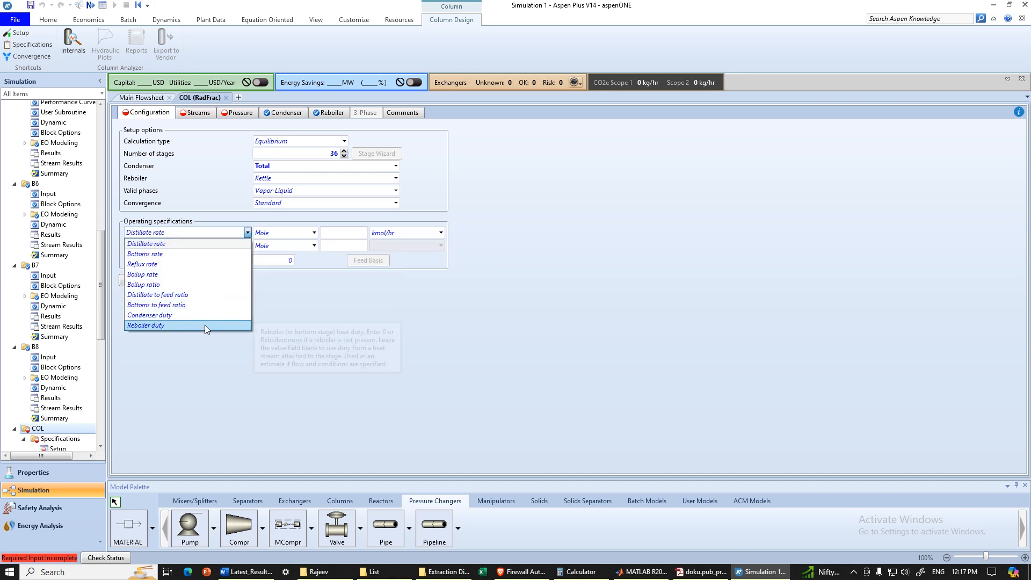
click(206, 326)
click(441, 232)
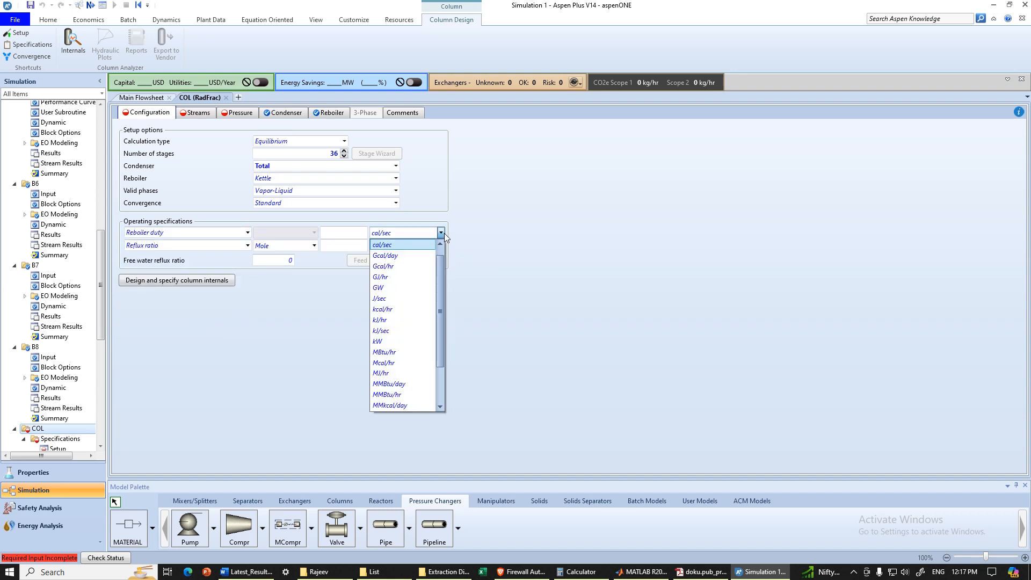
click(389, 342)
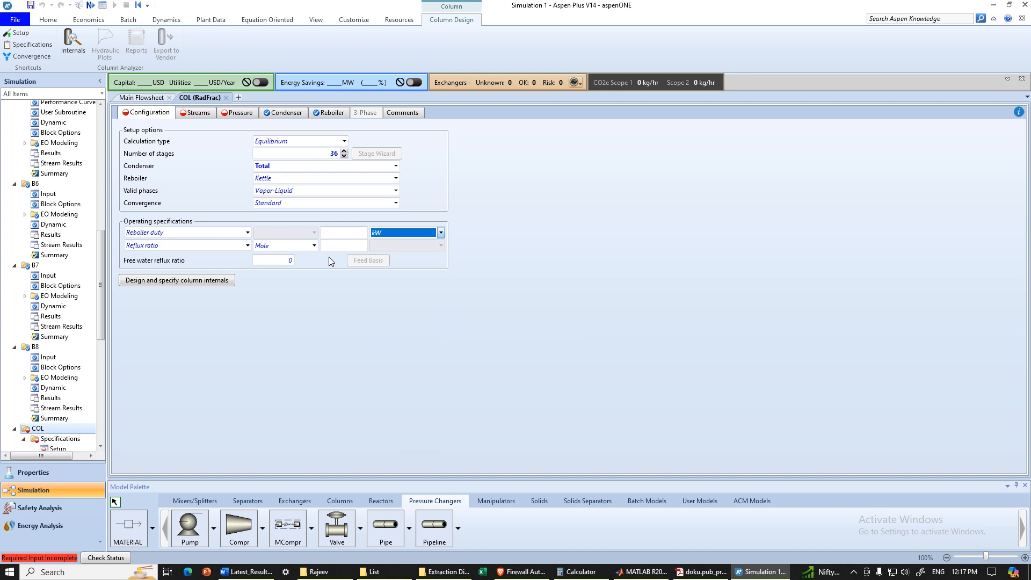
click(348, 233)
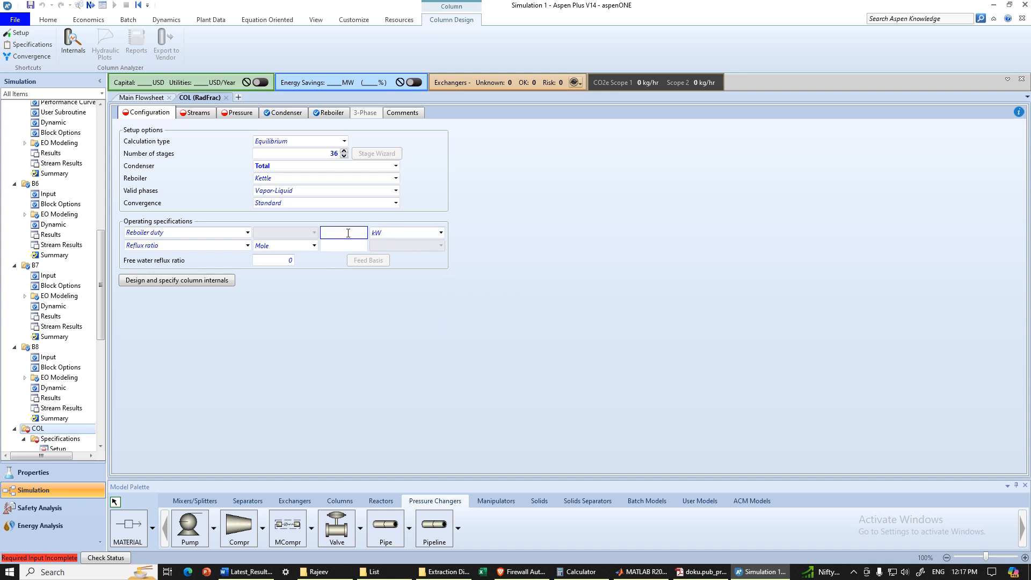
key(Return)
click(356, 248)
key(Return)
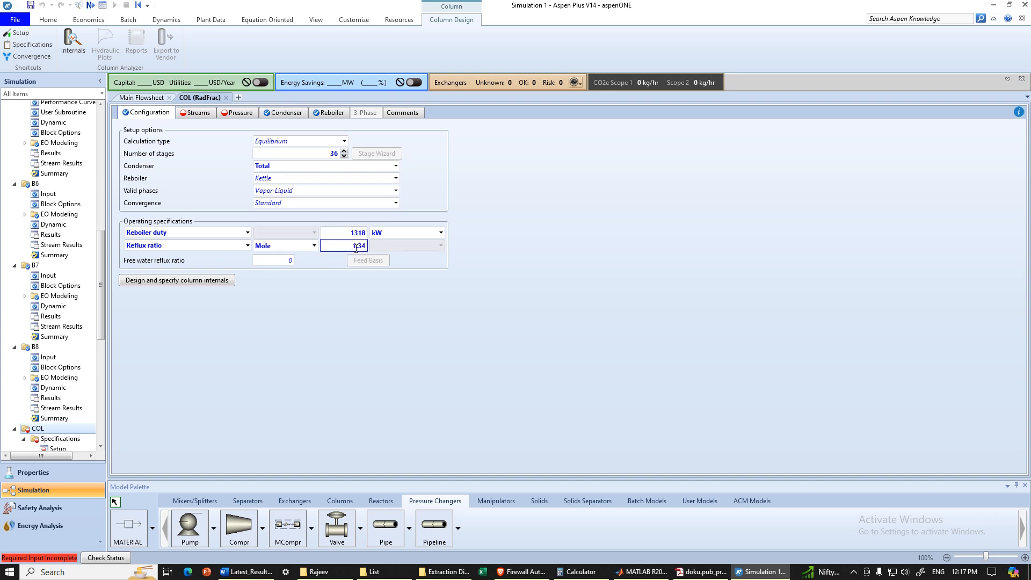
Step: Set the column's feed stream S5 to enter at stage 18
click(193, 113)
click(209, 153)
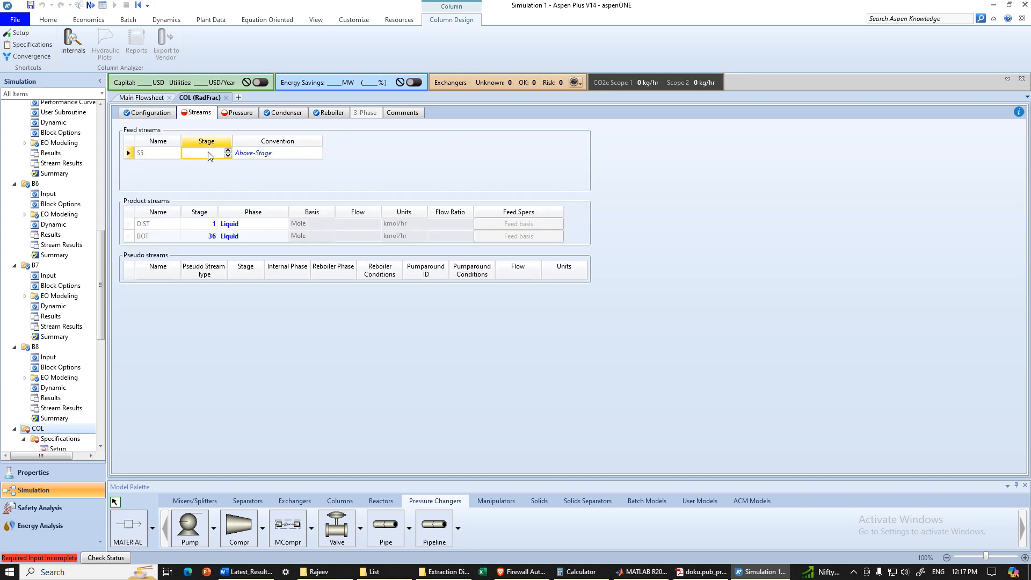
key(Return)
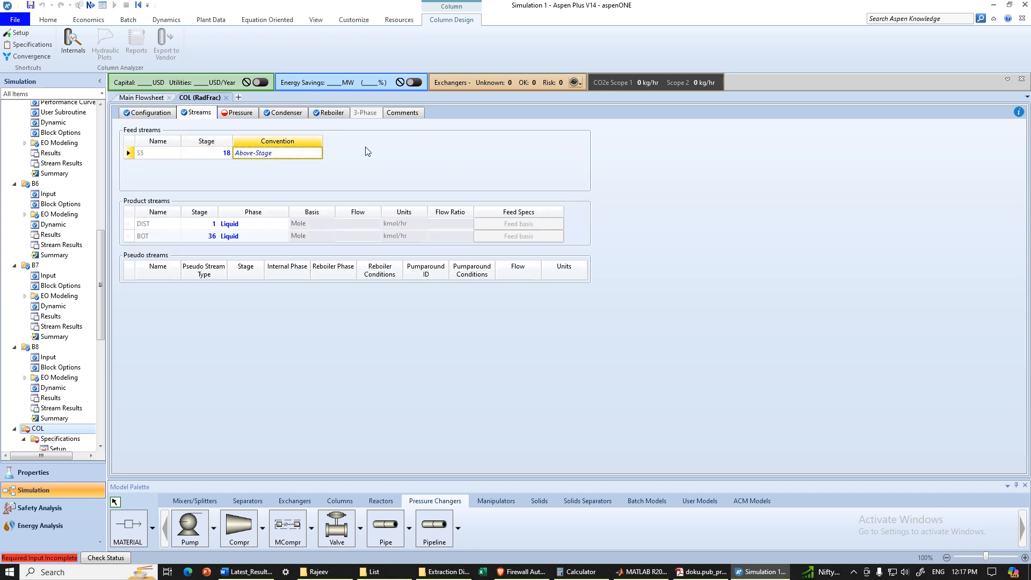
Step: Set the convention of the column's feed stream S5 to On-Stage
click(320, 154)
click(255, 175)
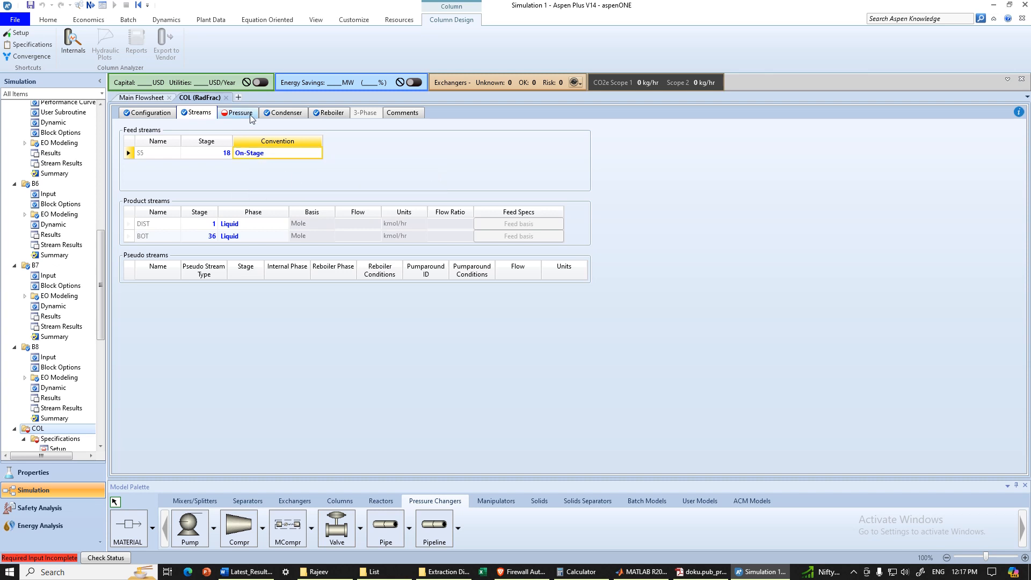
Step: Set the column's stage 1 condenser pressure to 1 atm and its stage pressure drop to 0.01 atm
click(251, 116)
click(258, 158)
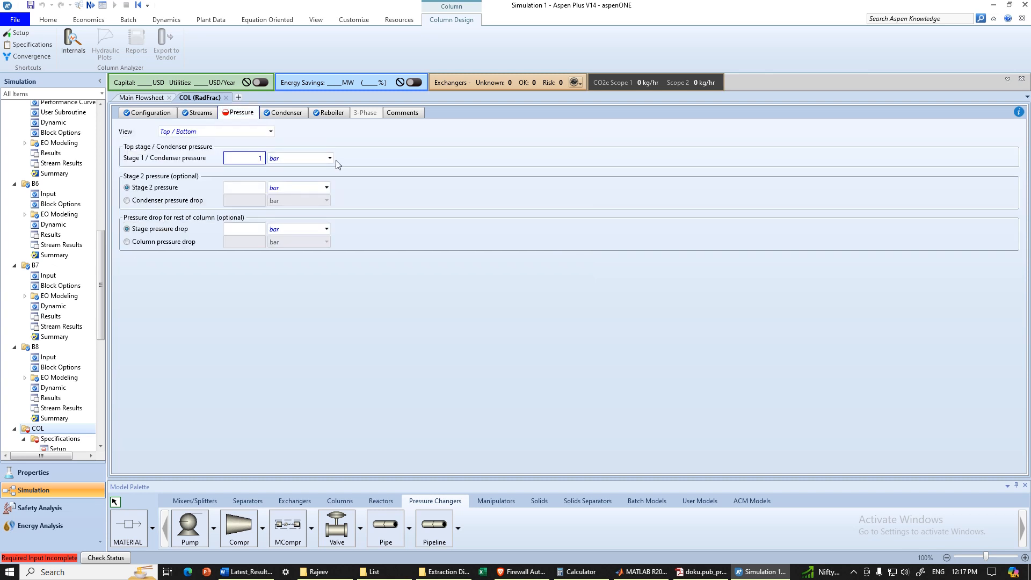
click(301, 159)
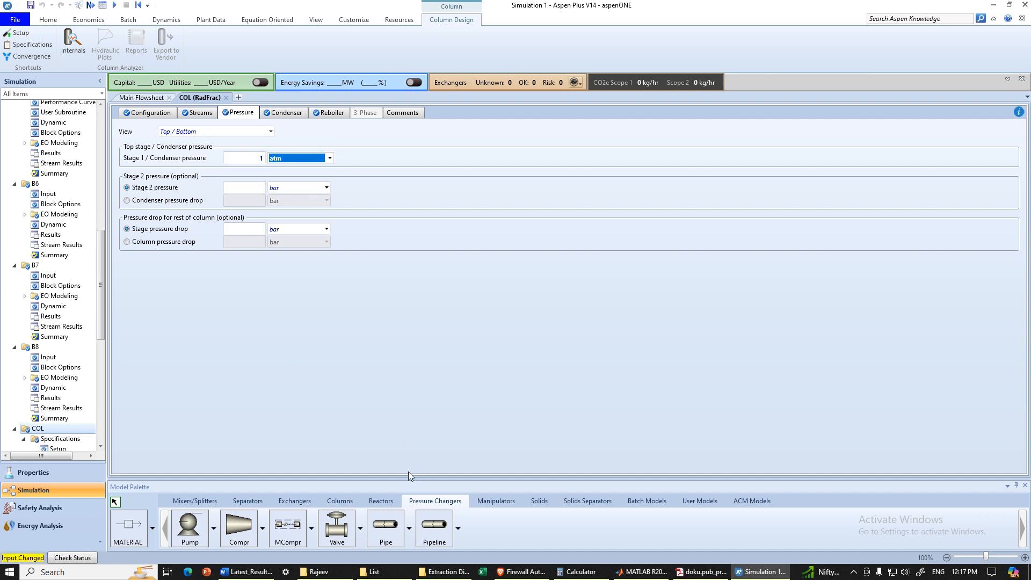
click(262, 227)
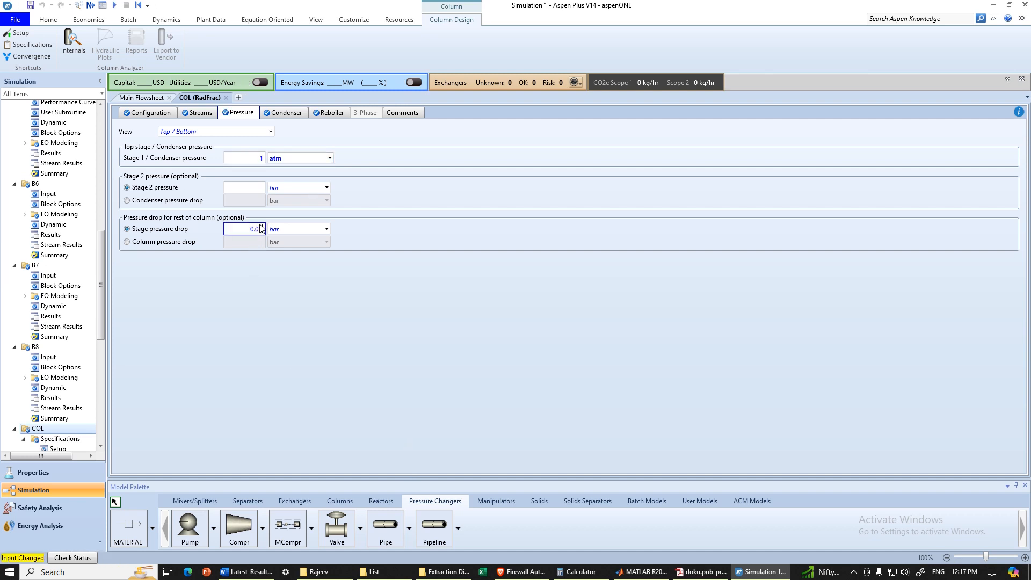
click(307, 231)
key(a)
click(308, 319)
Step: Run the simulation and check the benzene and toluene mole fractions in the column's stream results
click(115, 5)
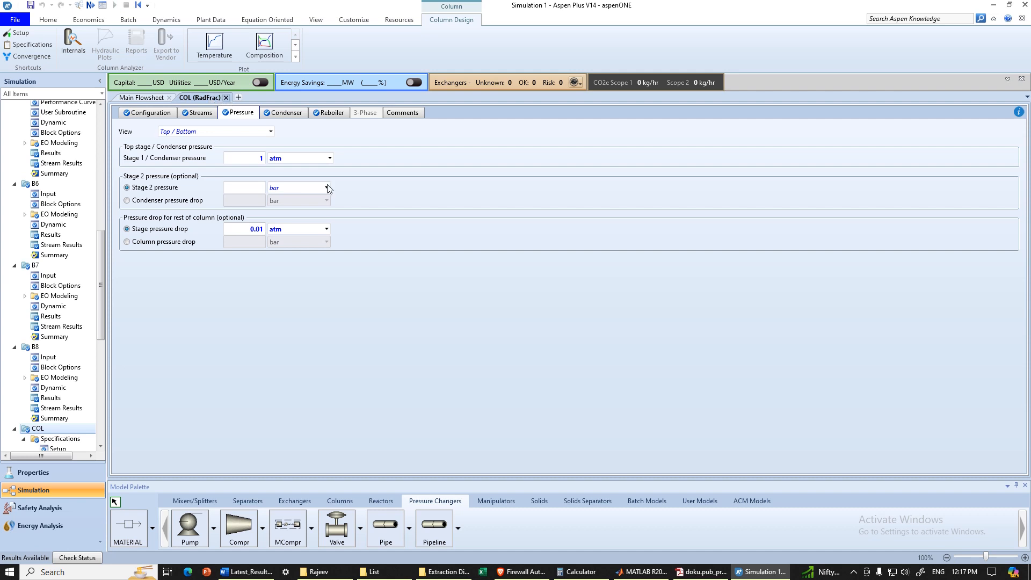
click(226, 97)
right_click(536, 260)
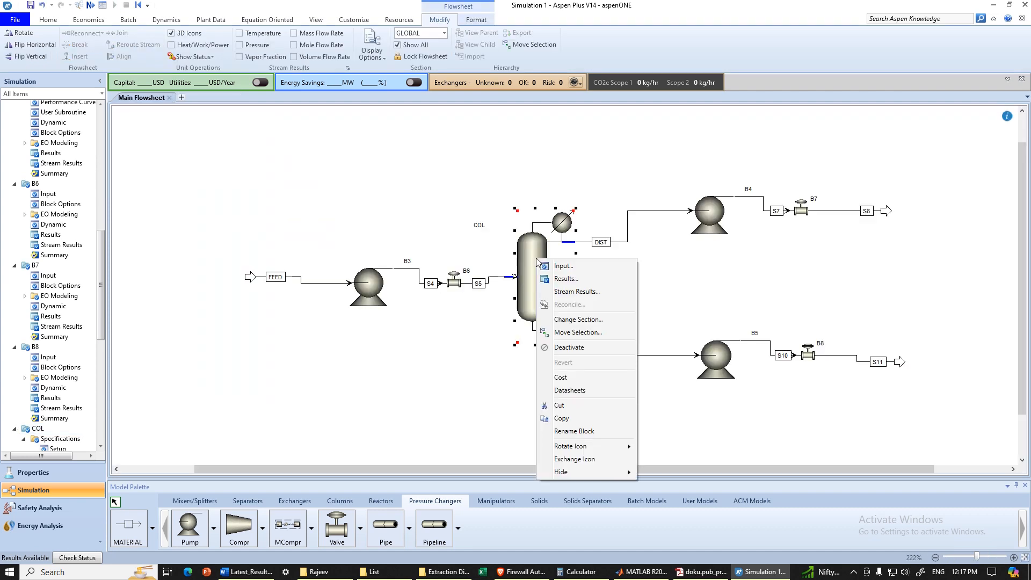
click(567, 292)
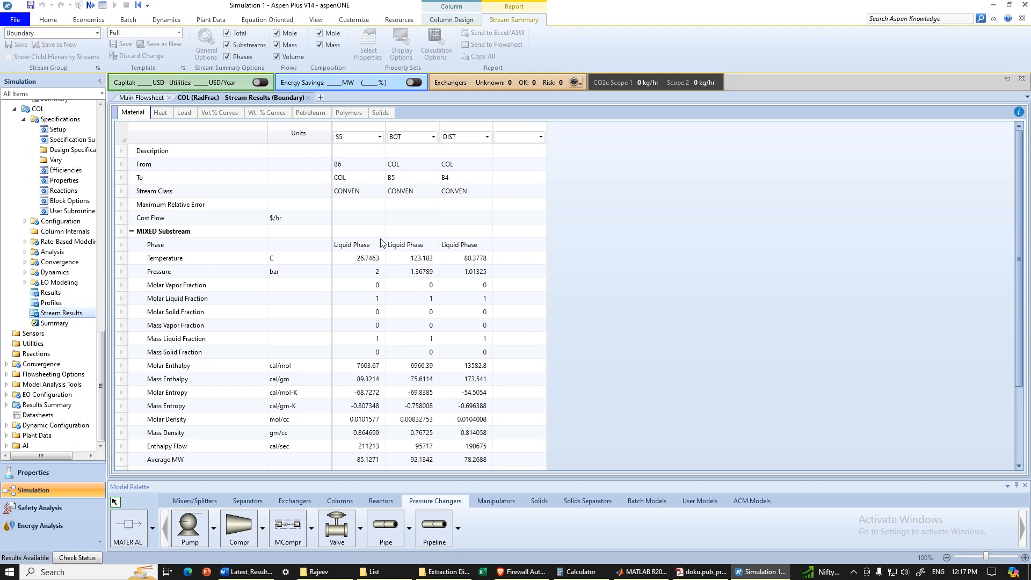
scroll(318, 343, down, 2)
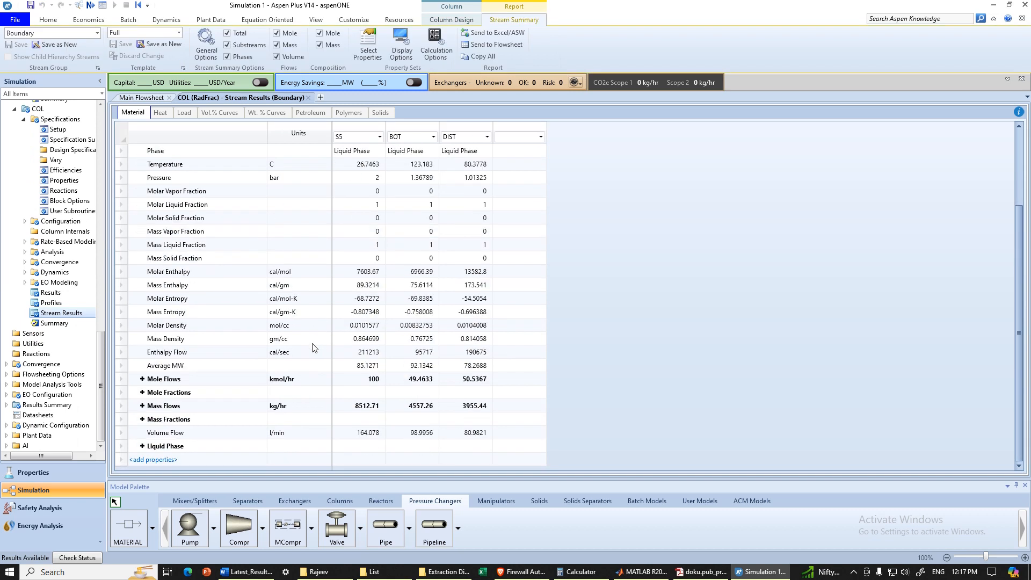
click(144, 393)
click(143, 393)
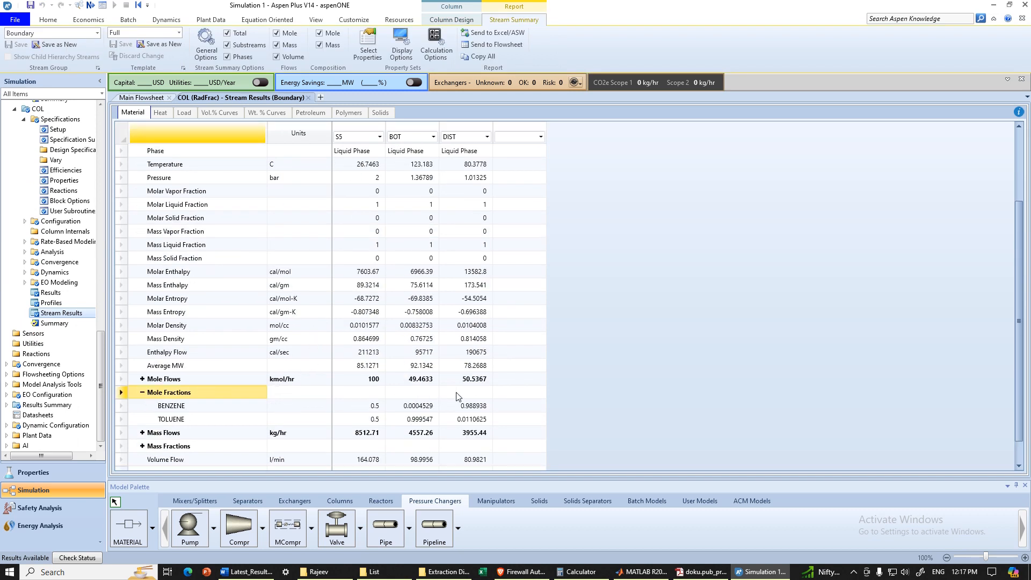
click(415, 425)
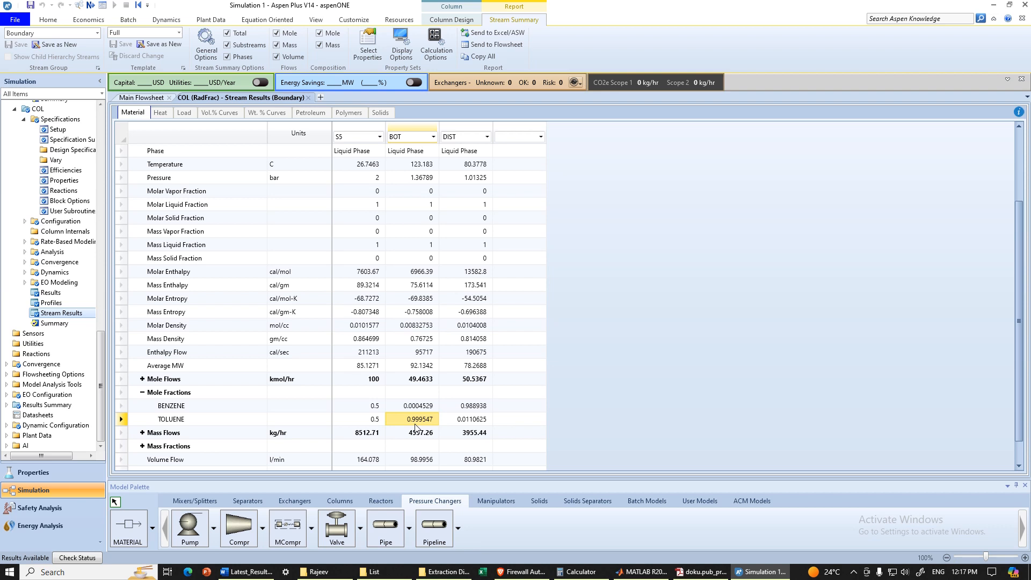
click(485, 407)
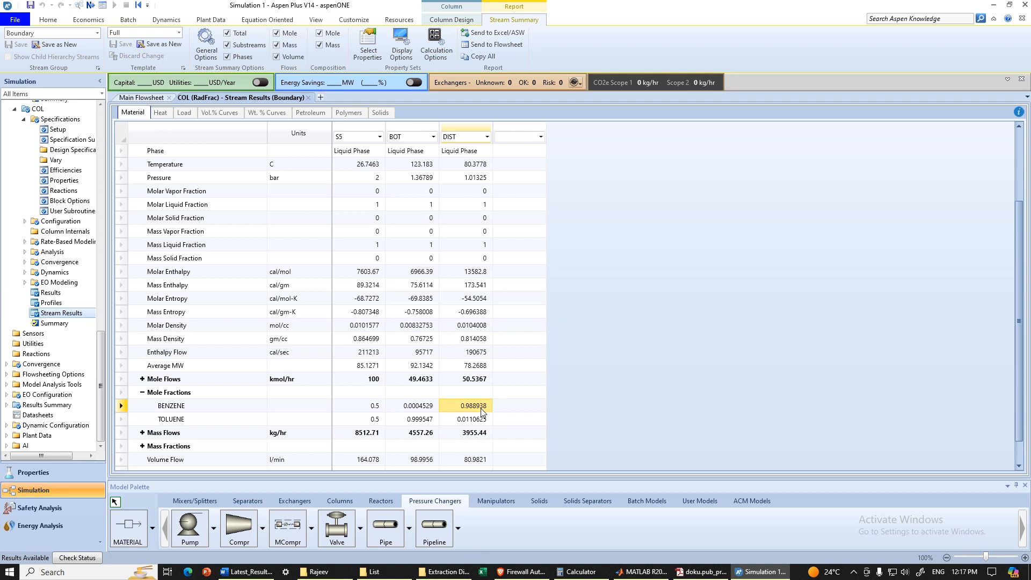
Step: Set the mole reflux ratio of the RadFrac column COL to 1.38
click(137, 97)
double_click(529, 284)
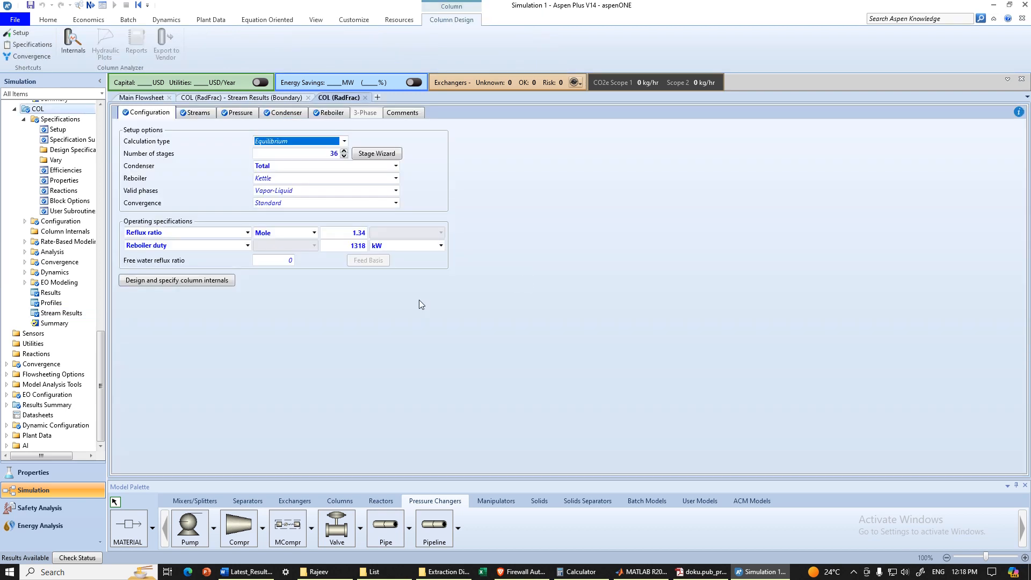
click(364, 234)
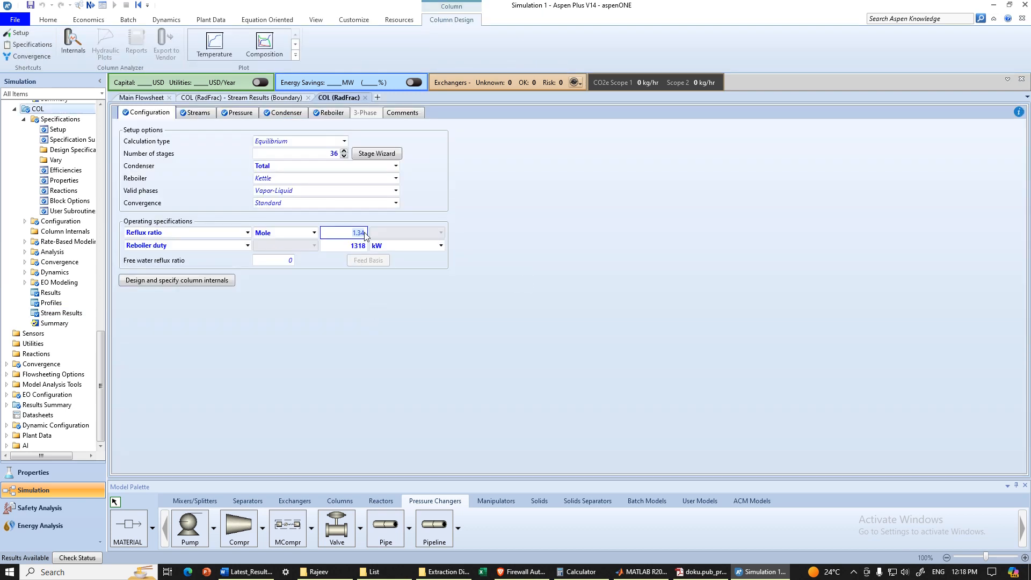
text(1)
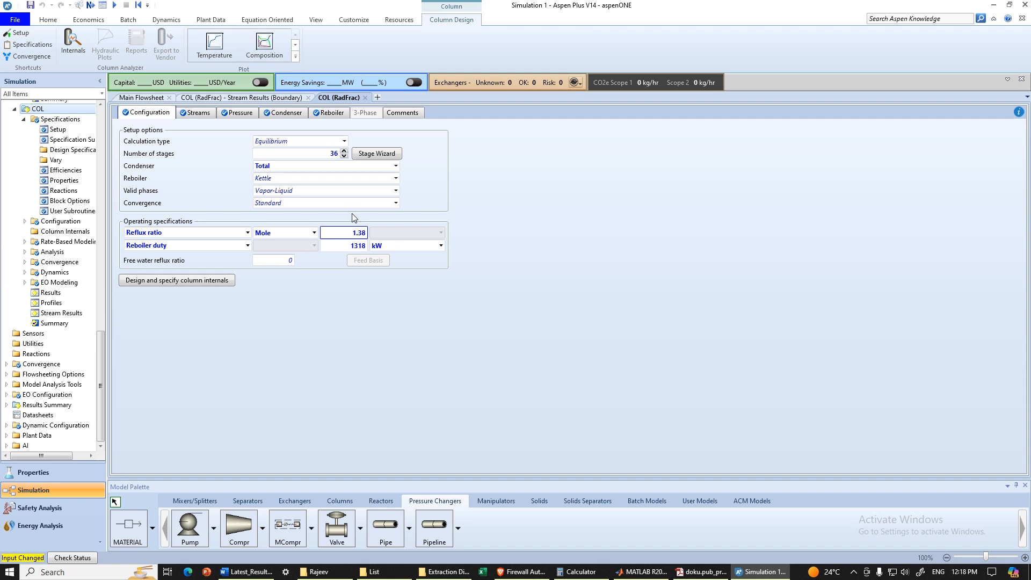
Step: Rerun the simulation and review the updated mole fractions of BOT and DIST in the column's stream results
click(242, 97)
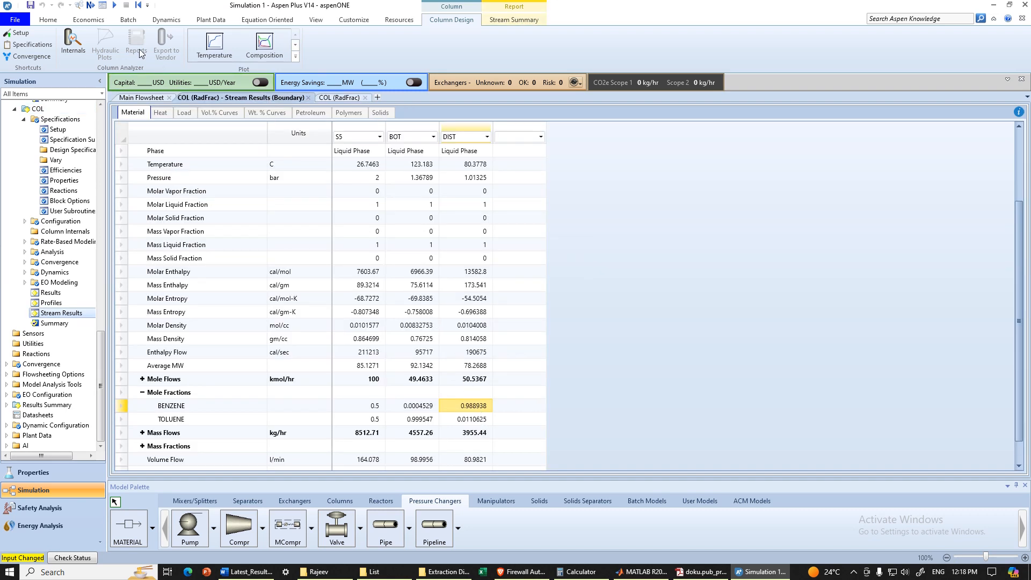
click(115, 6)
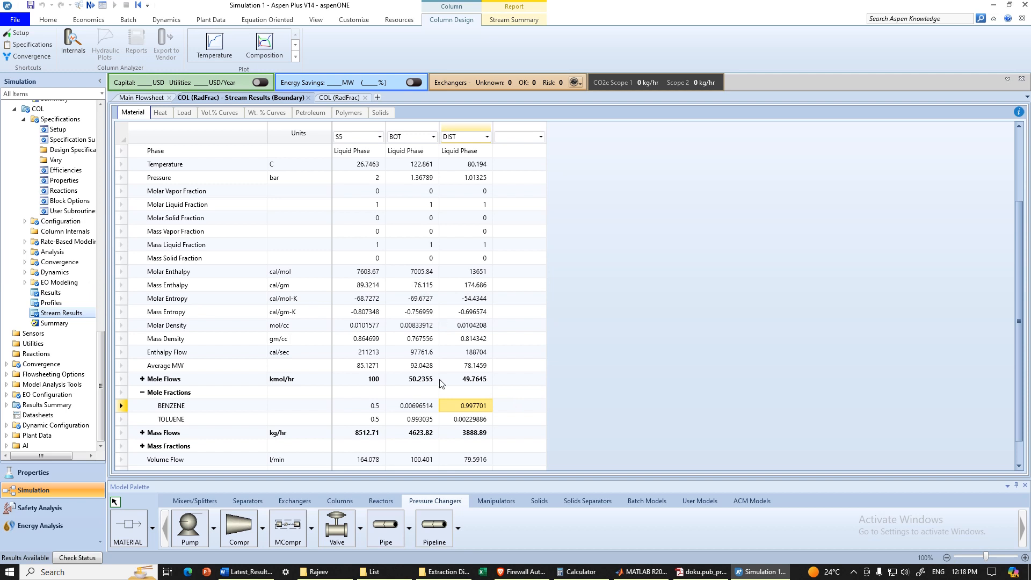
scroll(224, 268, up, 1)
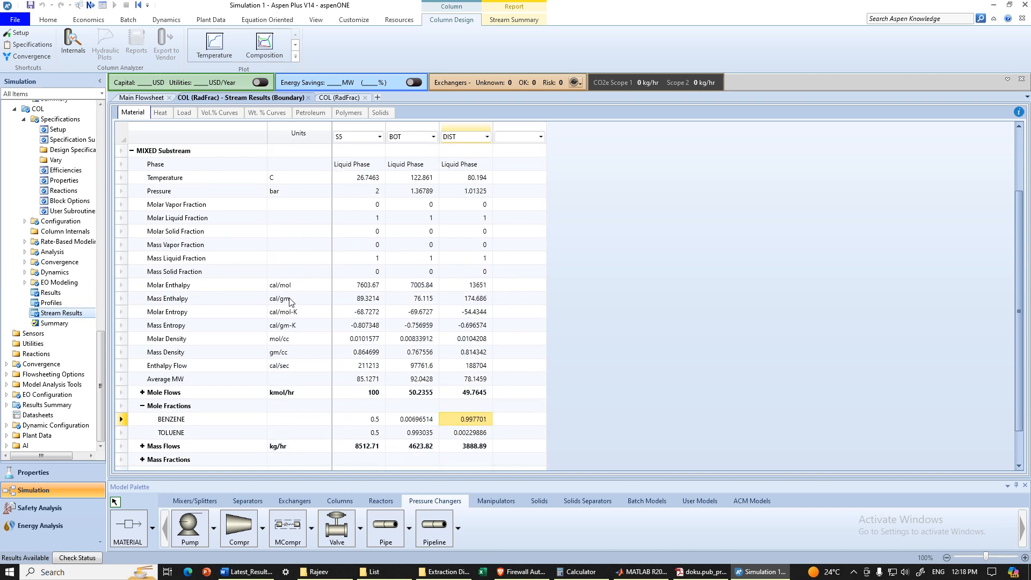
scroll(335, 330, down, 3)
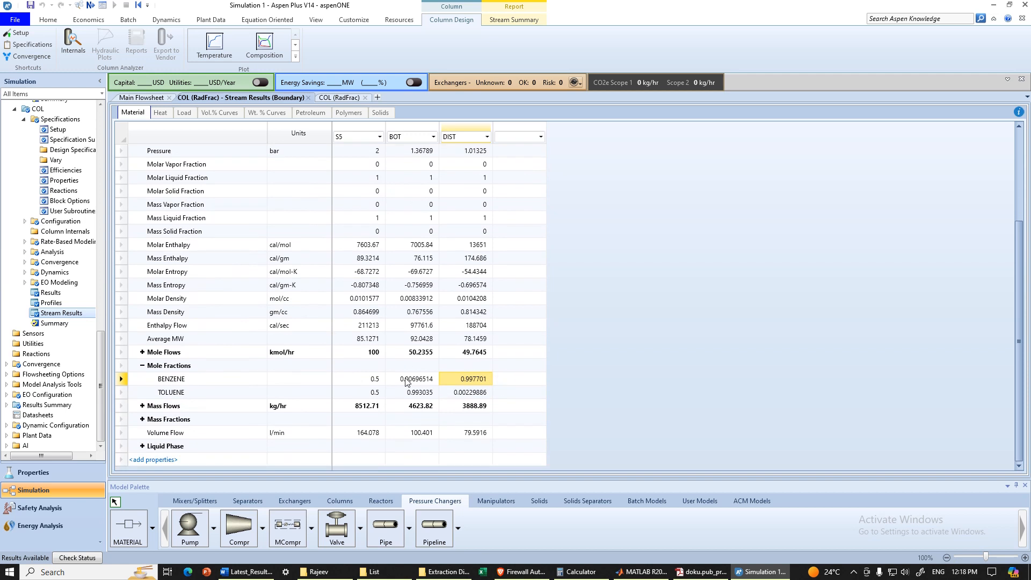
Step: Create a design specification for the column of type Mole purity with a target of 0.995
click(80, 150)
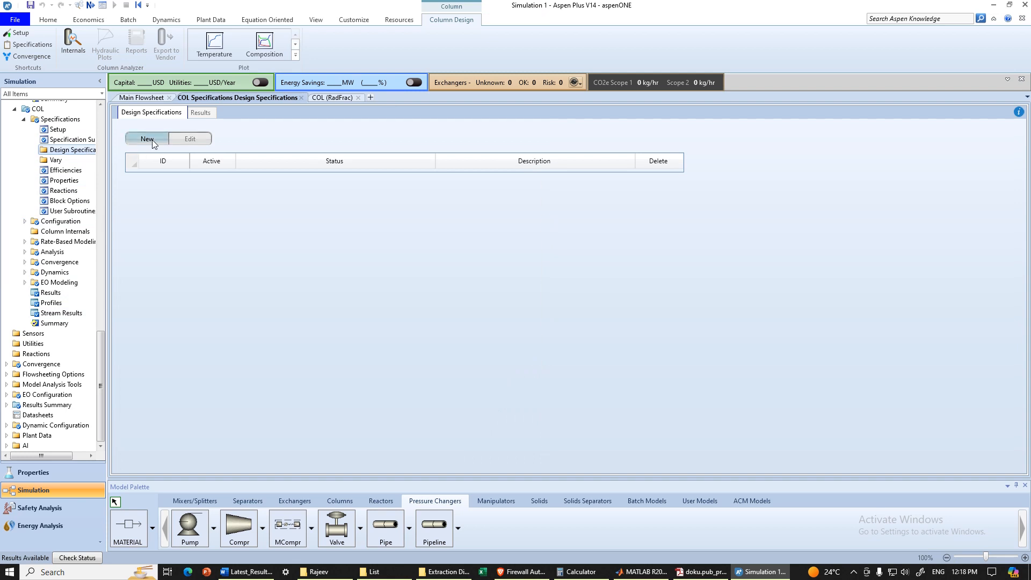
click(147, 139)
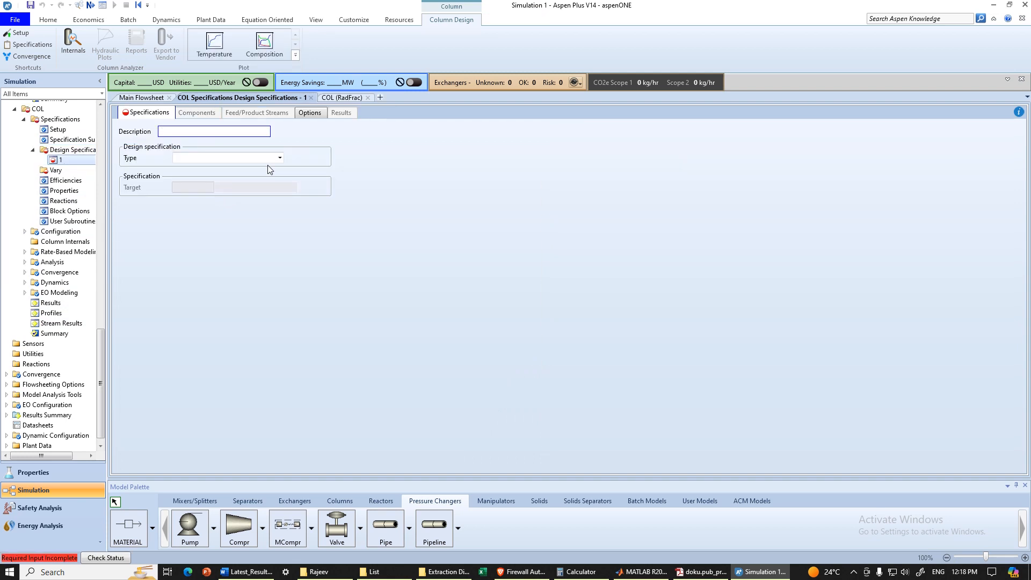
click(271, 158)
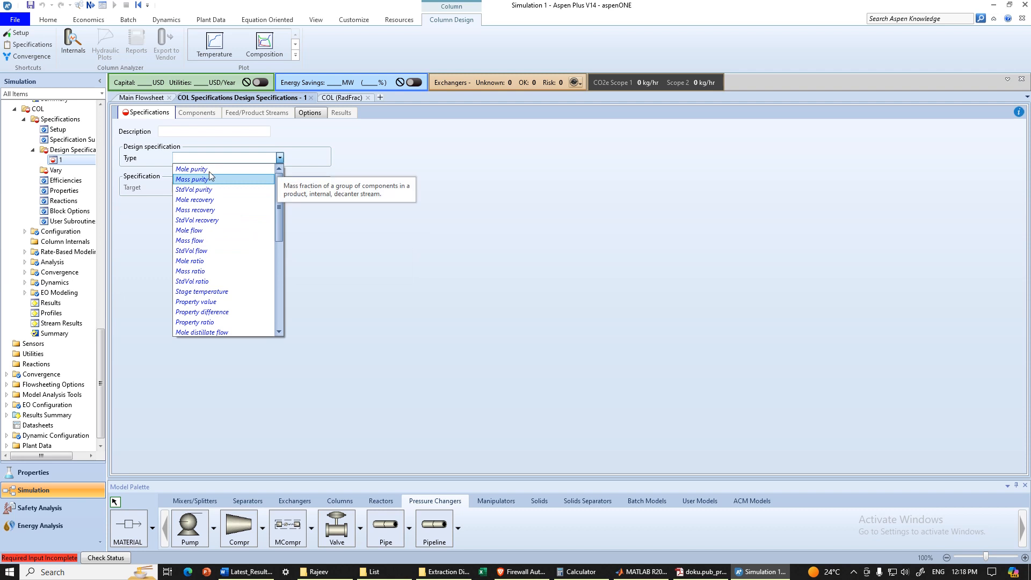
click(209, 171)
click(202, 188)
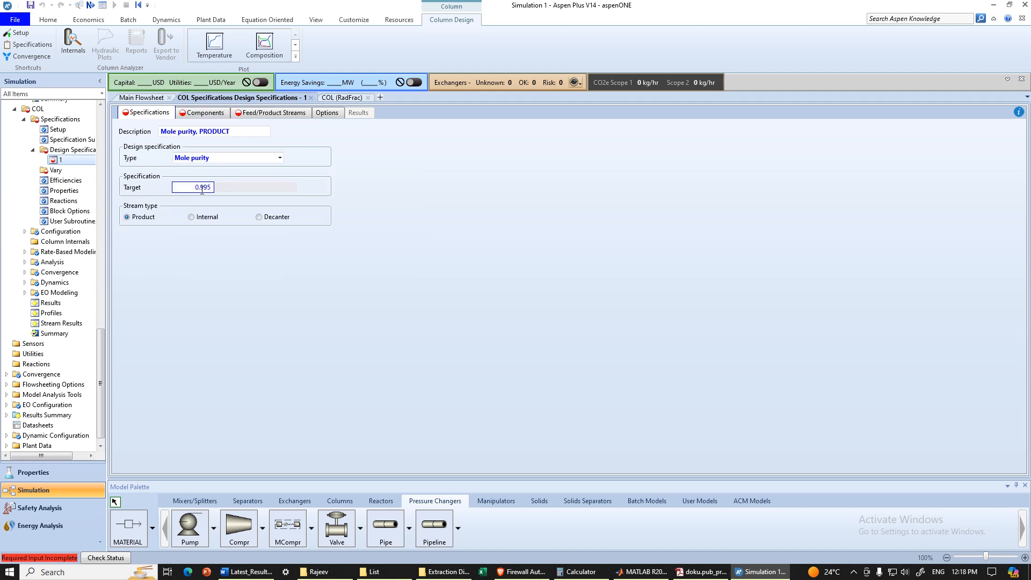
text(0.995)
Step: Assign BENZENE as the component and DIST as the product stream of the mole purity specification
click(216, 112)
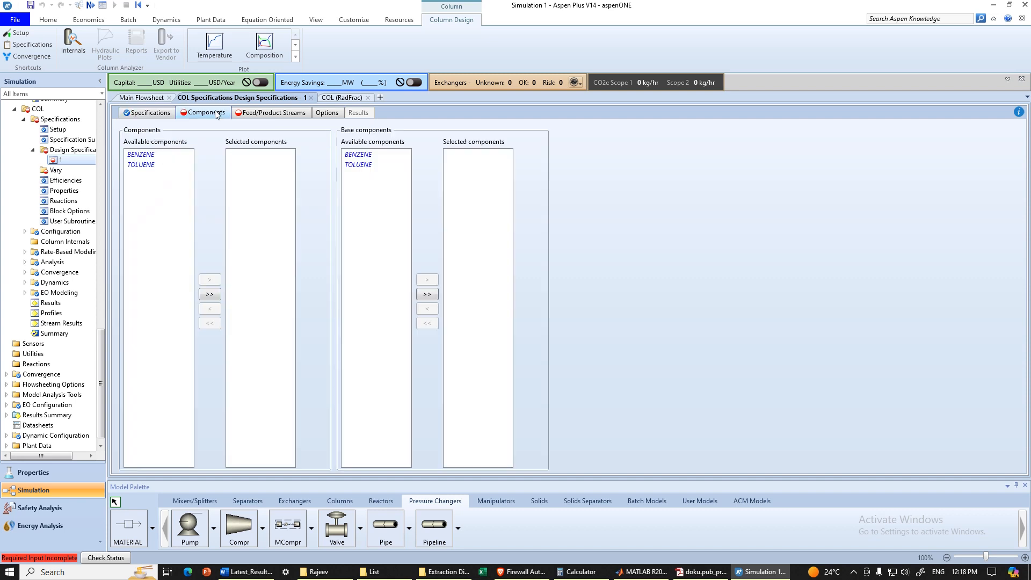
double_click(142, 157)
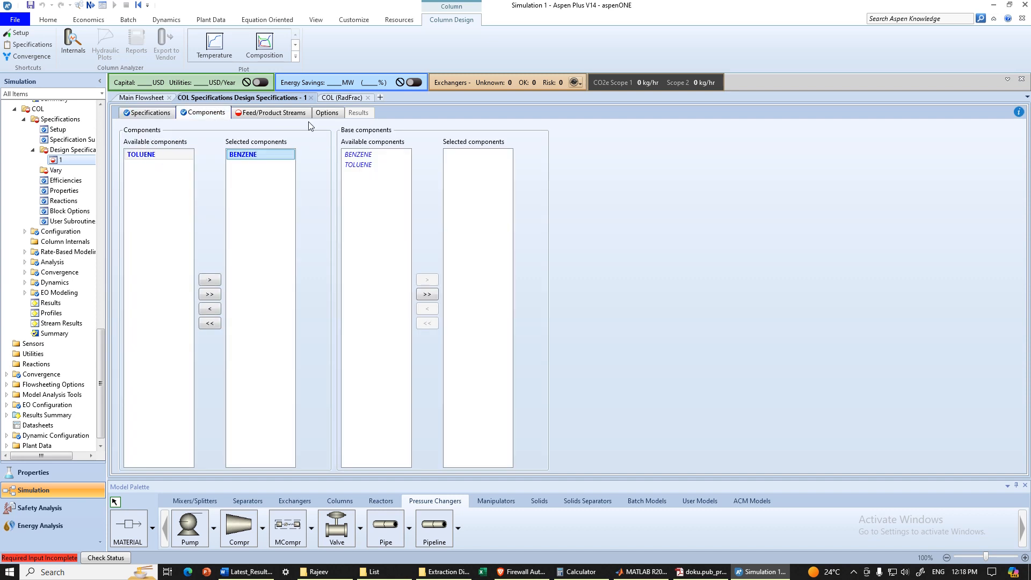
click(274, 112)
double_click(137, 147)
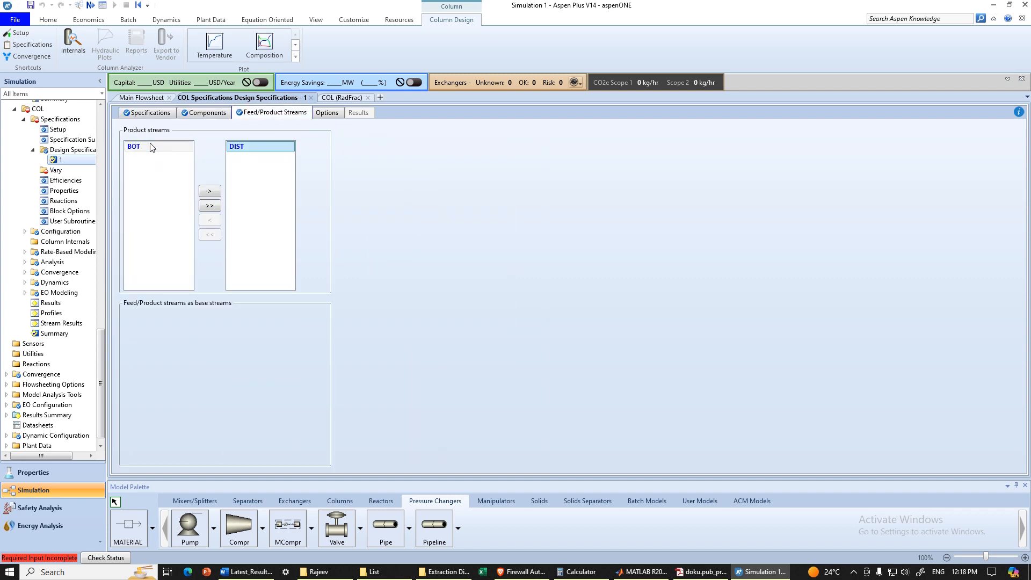
Step: Add a Vary entry for the column that adjusts the reflux ratio between a lower bound of 0.05 and an upper bound of 10
click(79, 171)
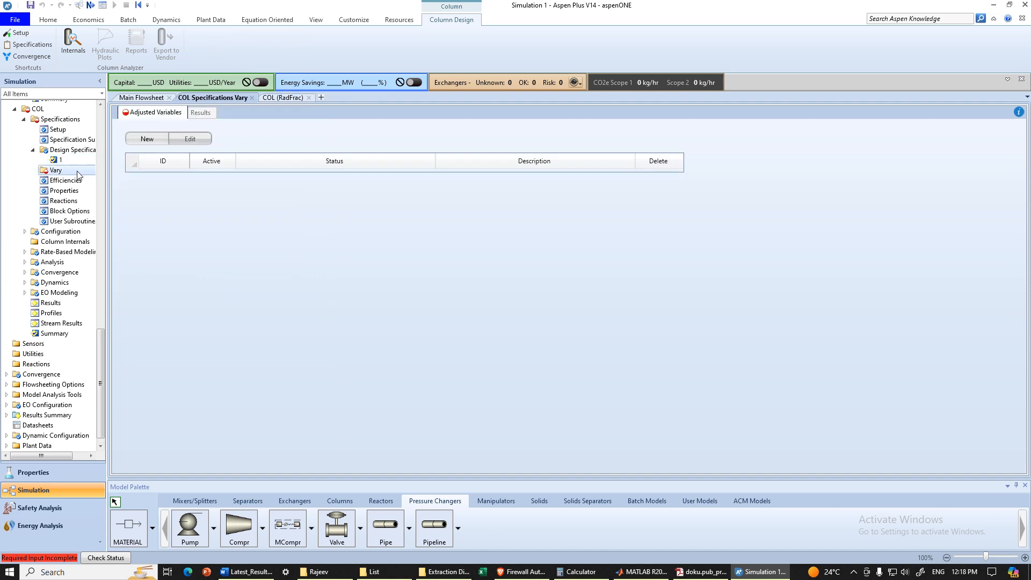
click(147, 140)
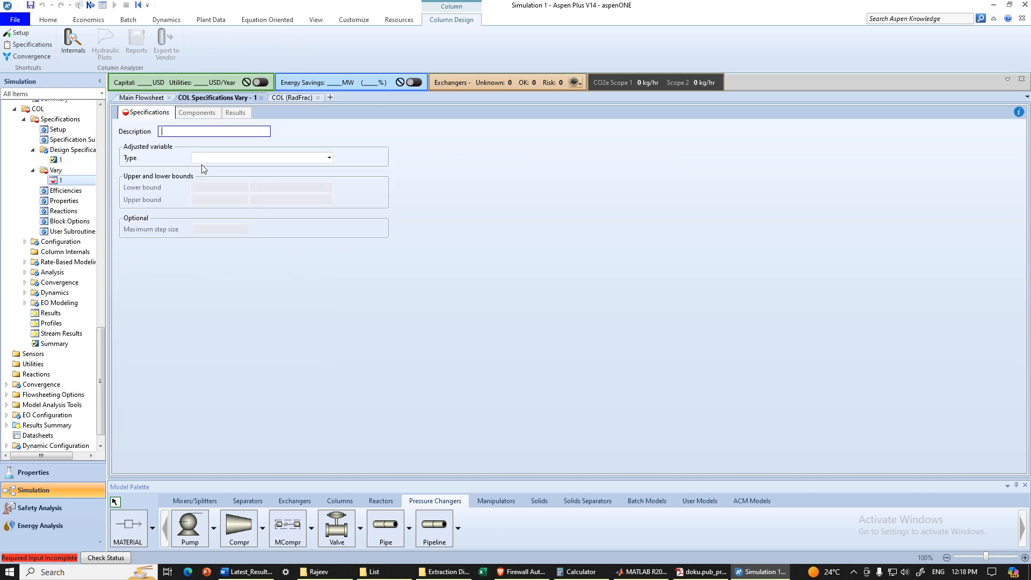
click(328, 158)
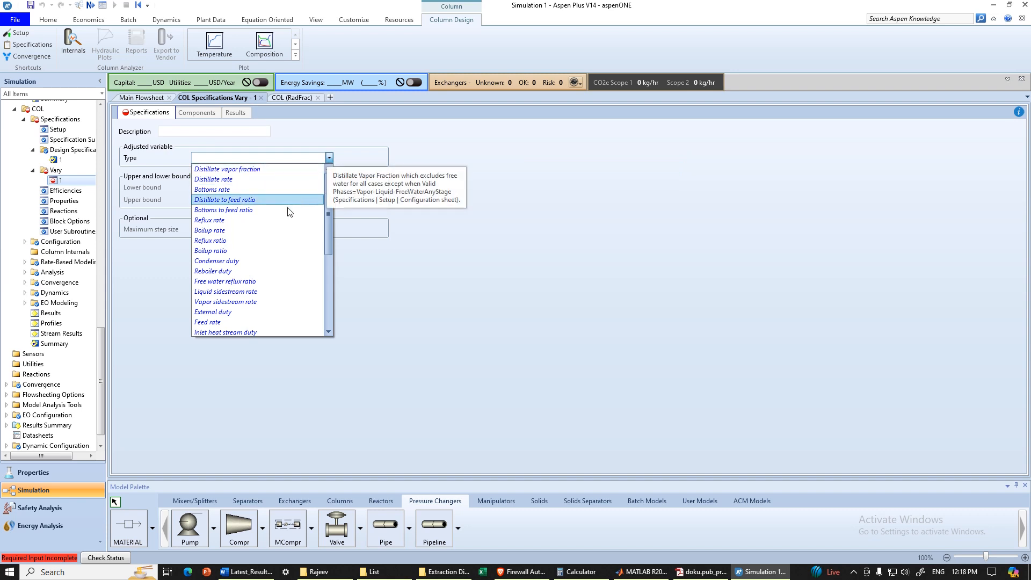
click(276, 242)
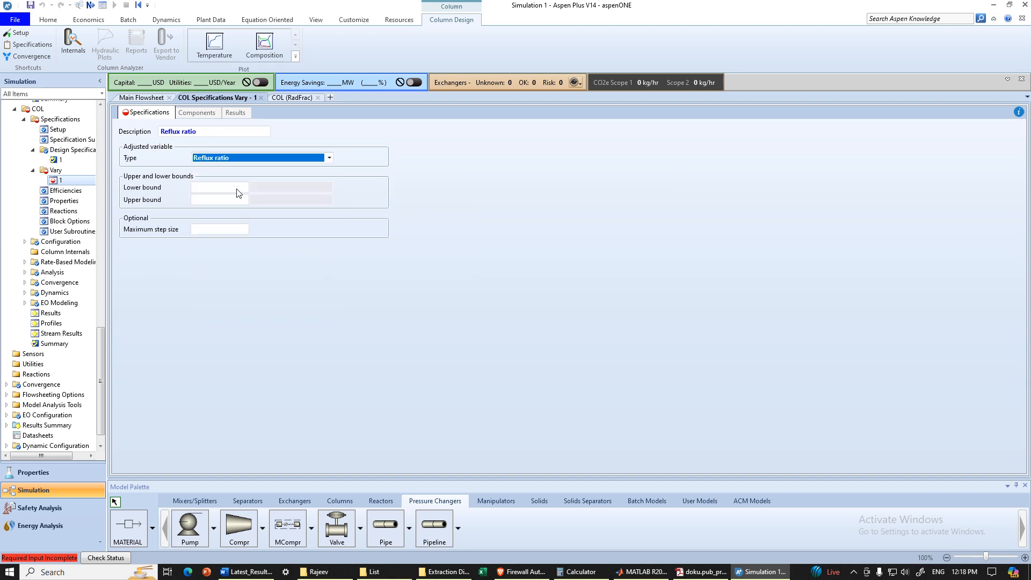
click(237, 189)
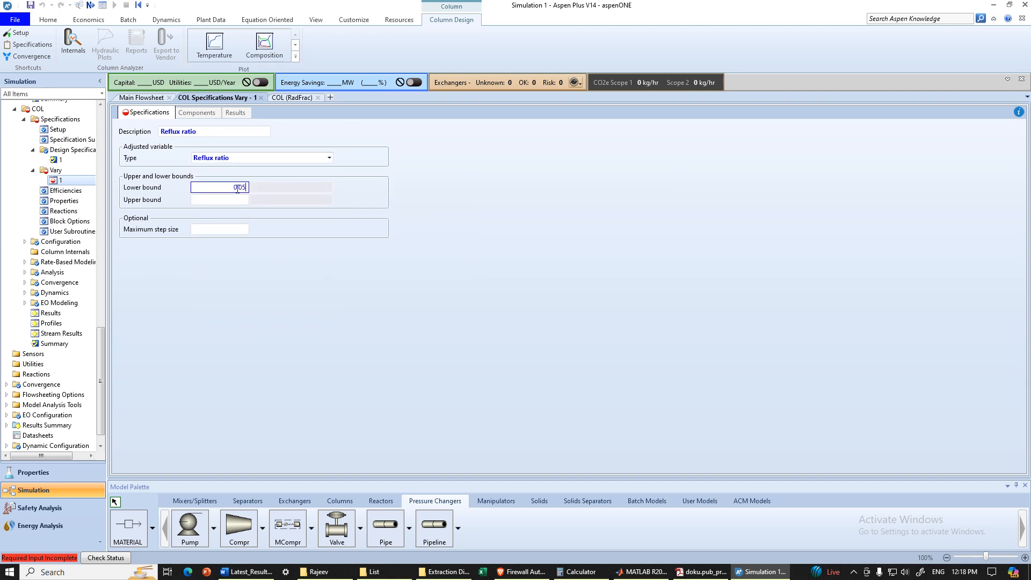
key(Return)
click(236, 199)
text(10)
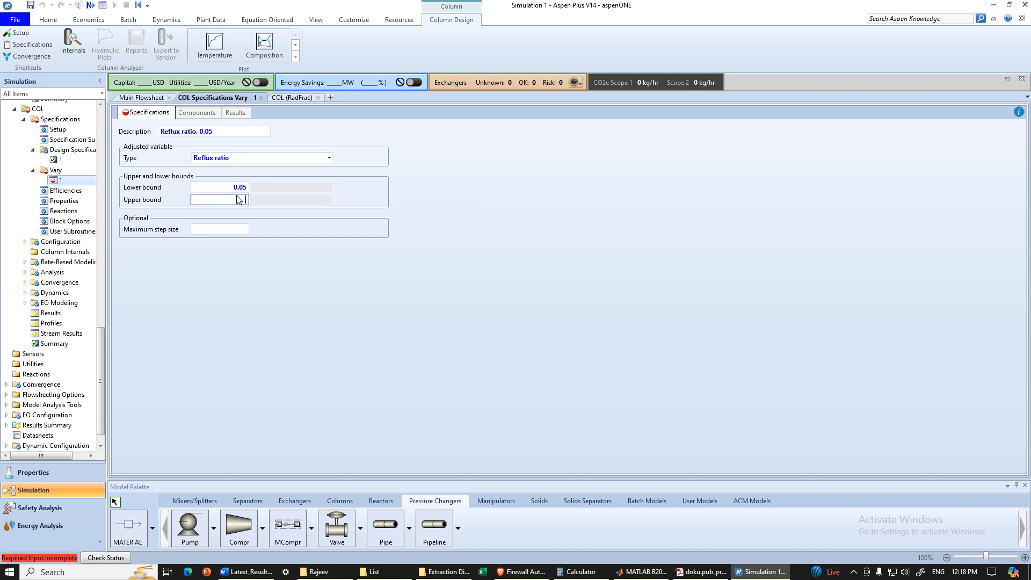
key(Return)
click(244, 273)
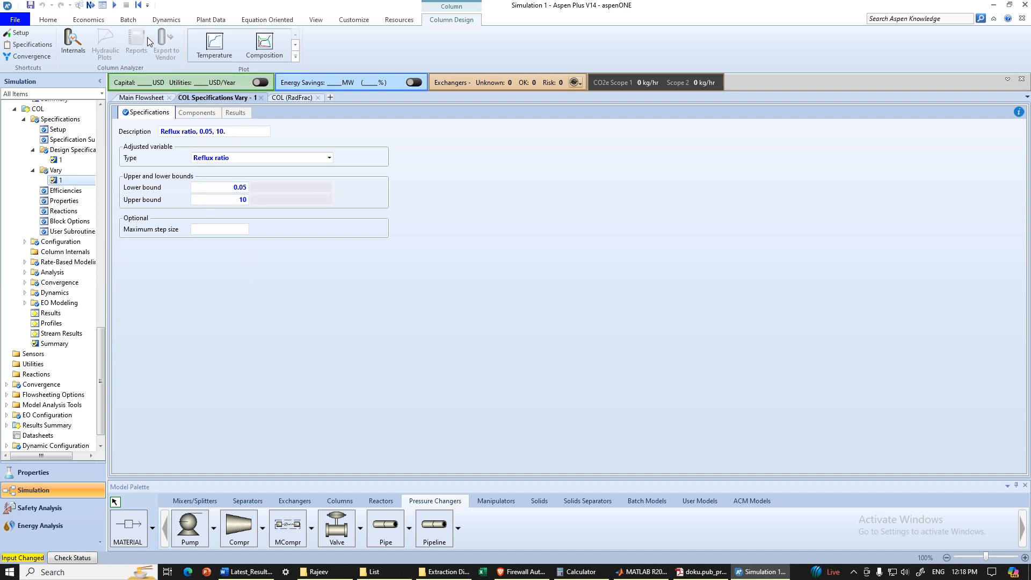
Step: Run the simulation, check the final value of the varied reflux ratio, and return to the main flowsheet
click(114, 5)
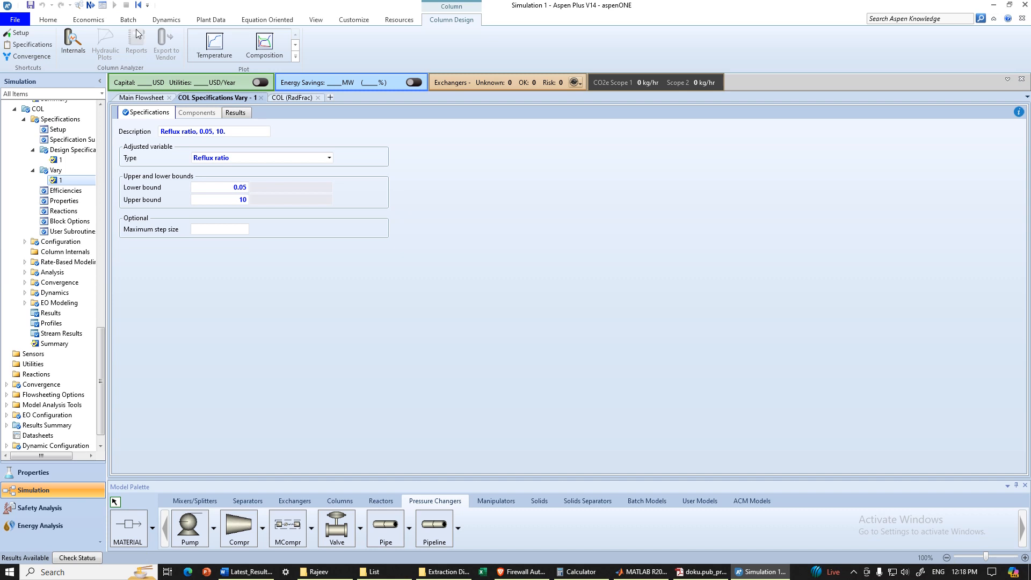
click(237, 114)
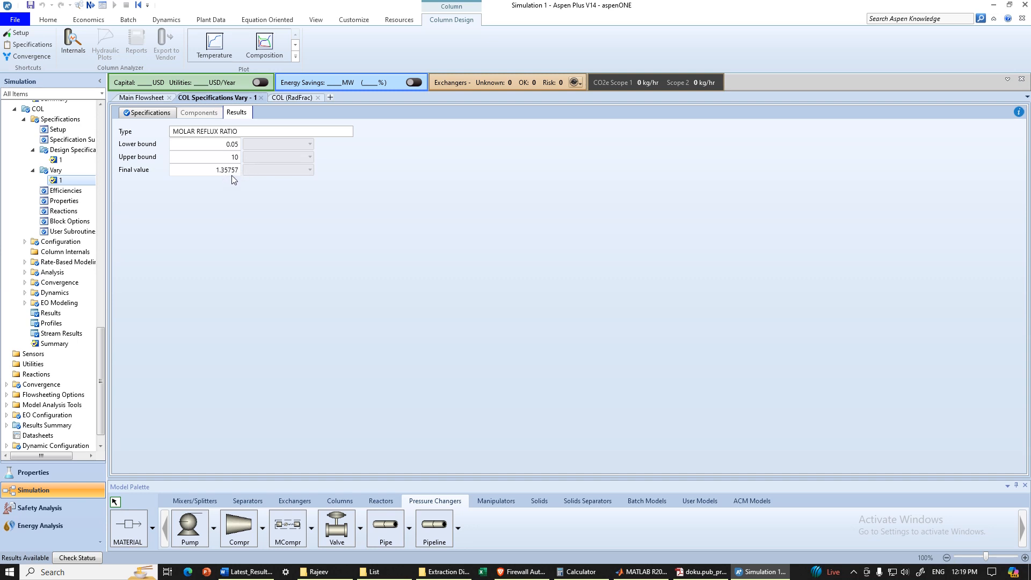
click(141, 98)
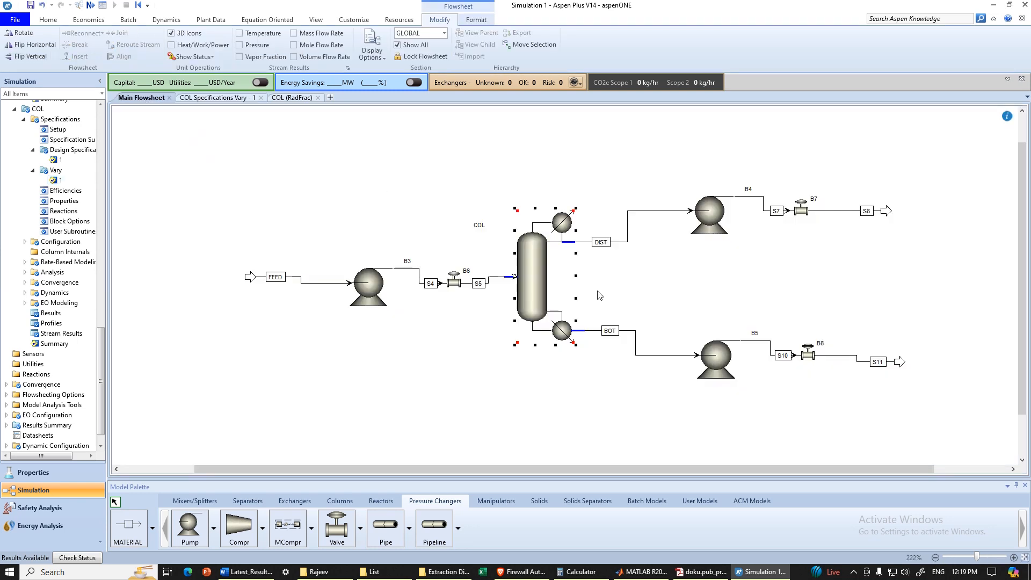
Step: Review the benzene mole fraction of the DIST stream in the column's stream results
double_click(531, 288)
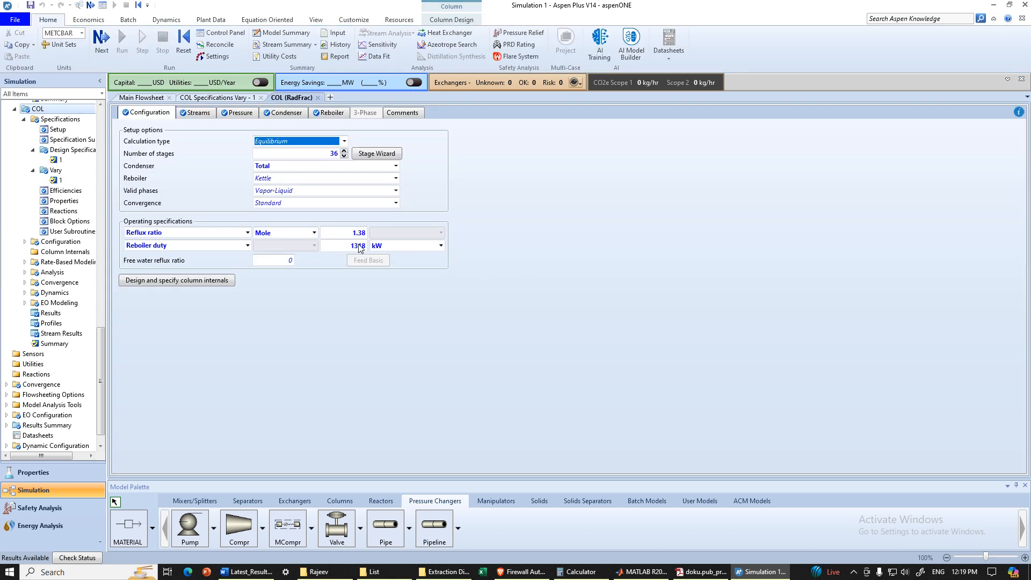
click(142, 98)
right_click(533, 281)
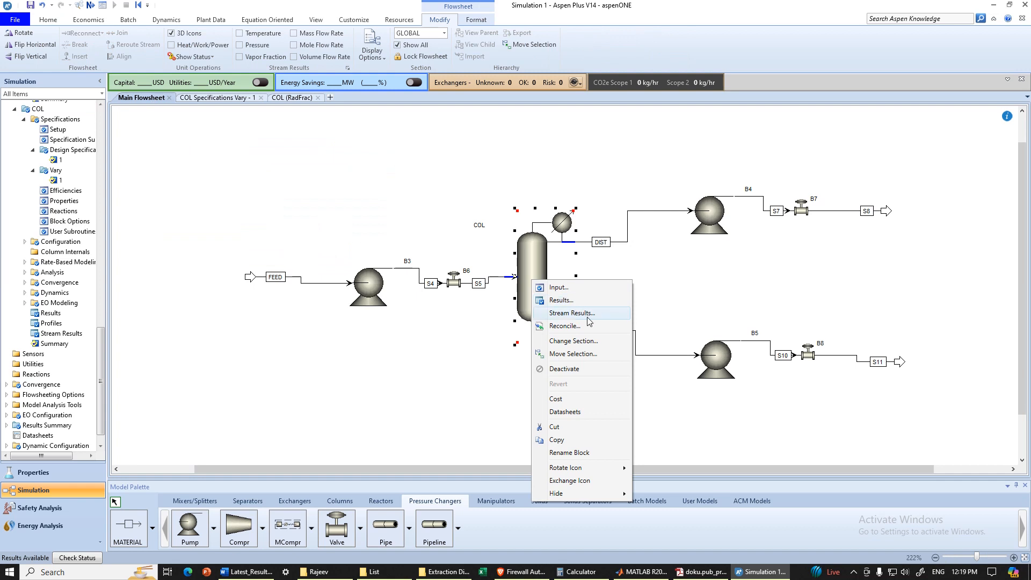
click(587, 314)
scroll(313, 346, down, 3)
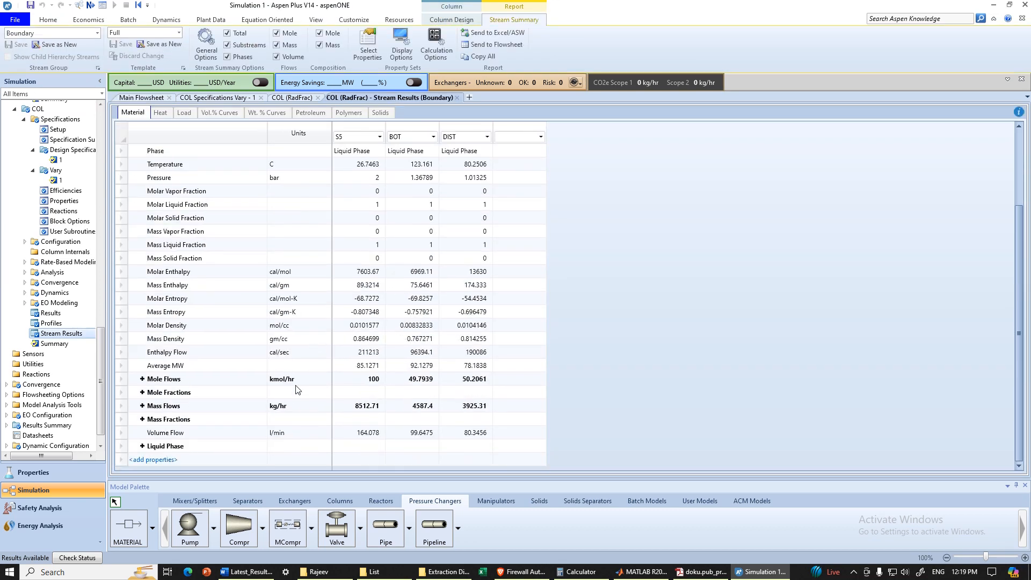
click(142, 393)
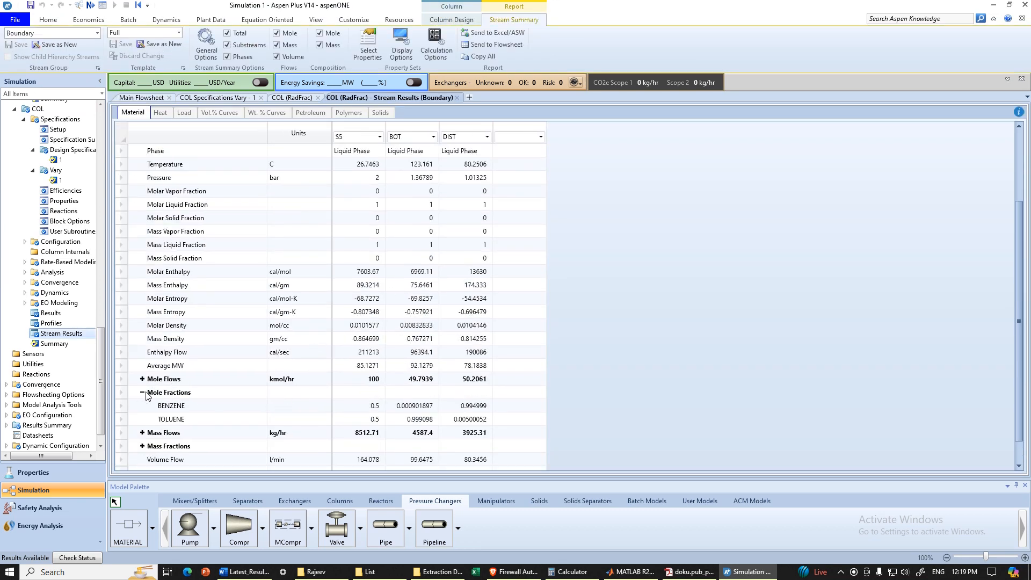
click(480, 407)
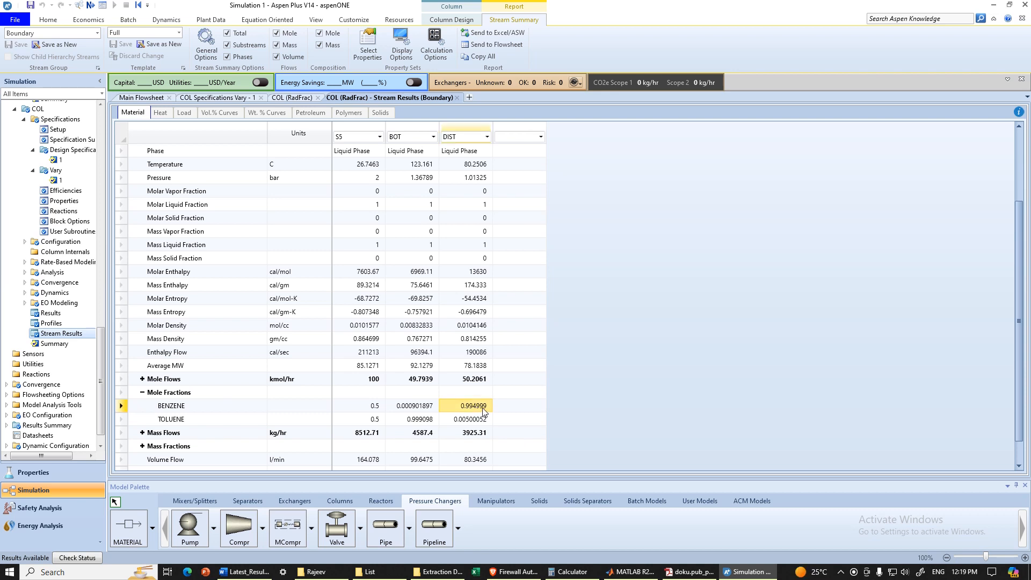
Step: Set the COL column's reboiler duty to 1300 kW
click(150, 98)
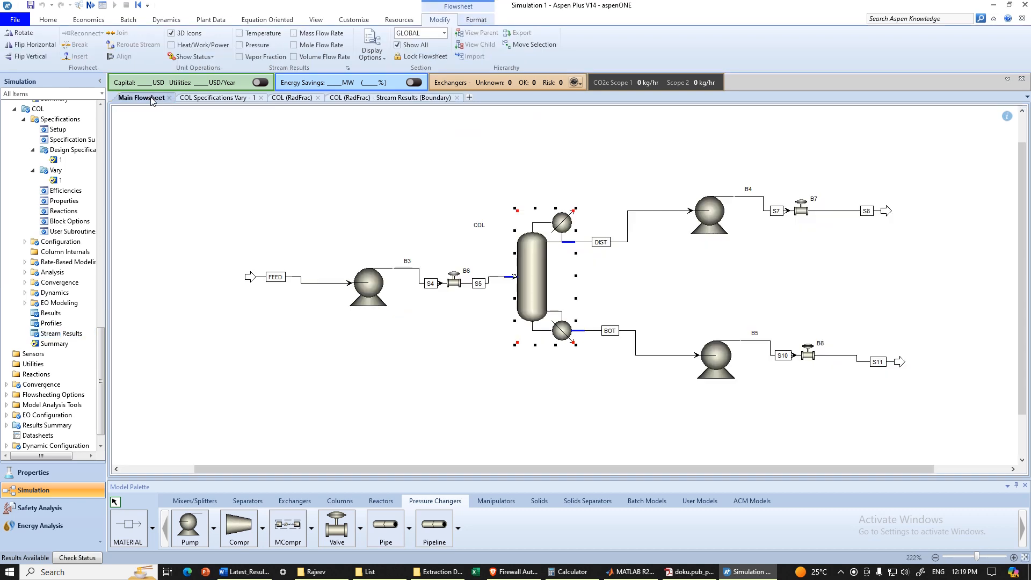
double_click(523, 284)
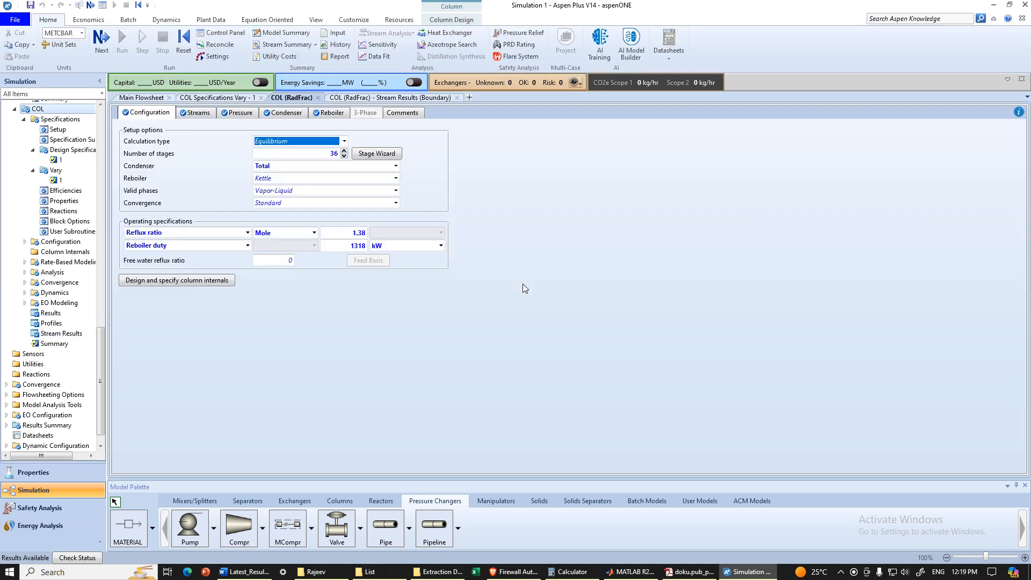
click(360, 250)
text(13)
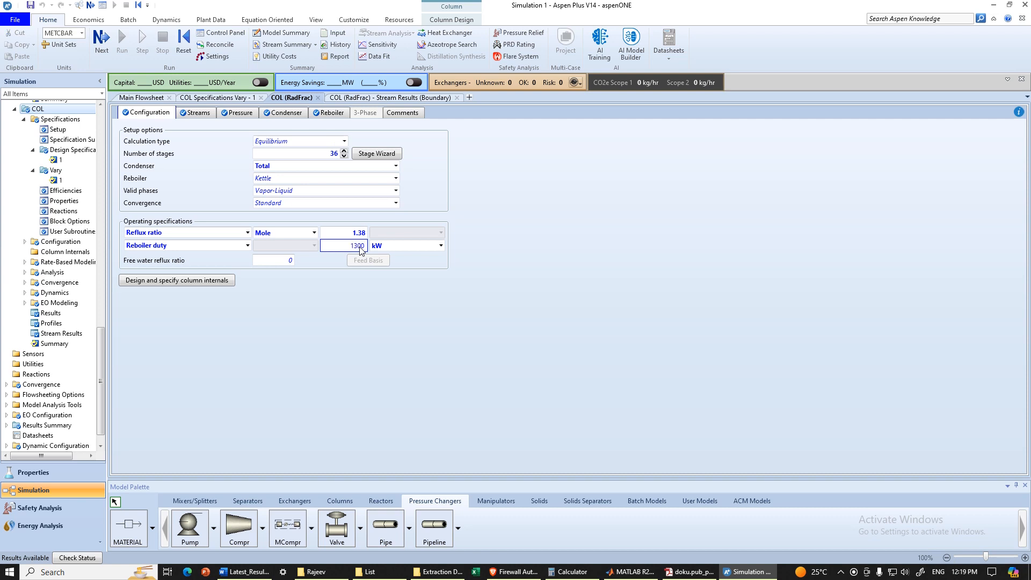
key(Return)
Step: Rerun the simulation and check the toluene mole fraction of the BOT stream in the column's stream results
click(363, 97)
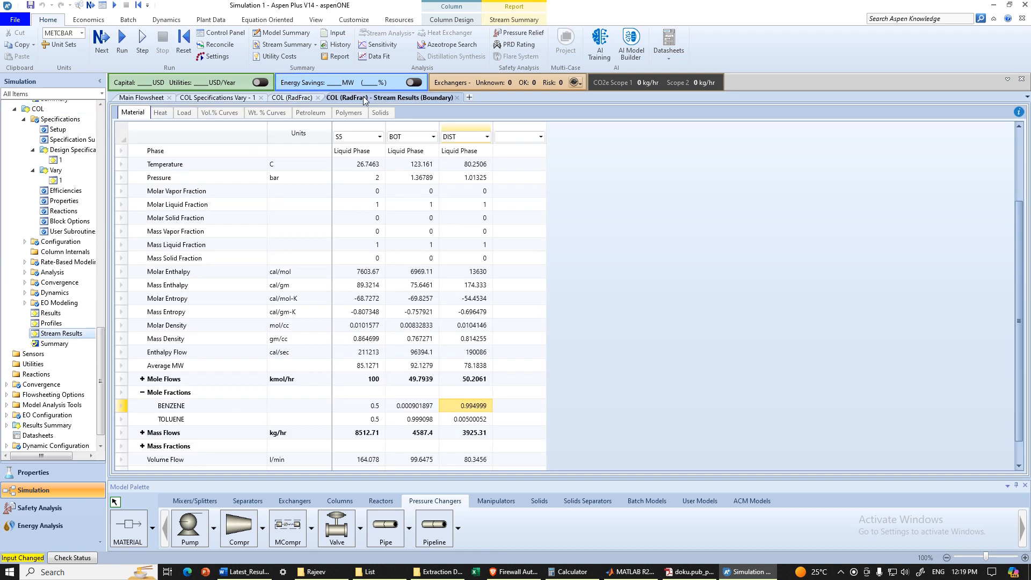
scroll(431, 388, down, 2)
click(425, 394)
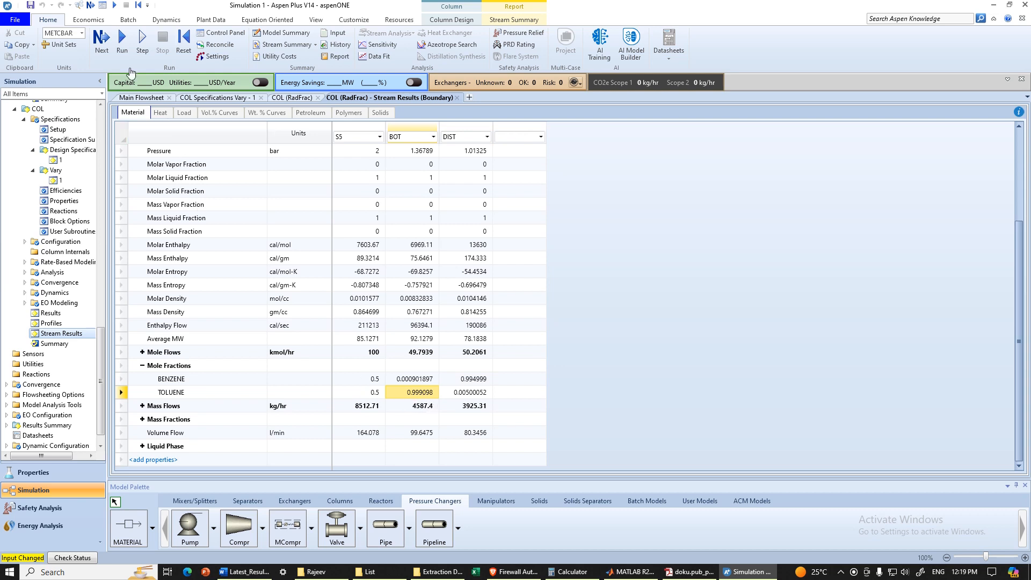
click(121, 45)
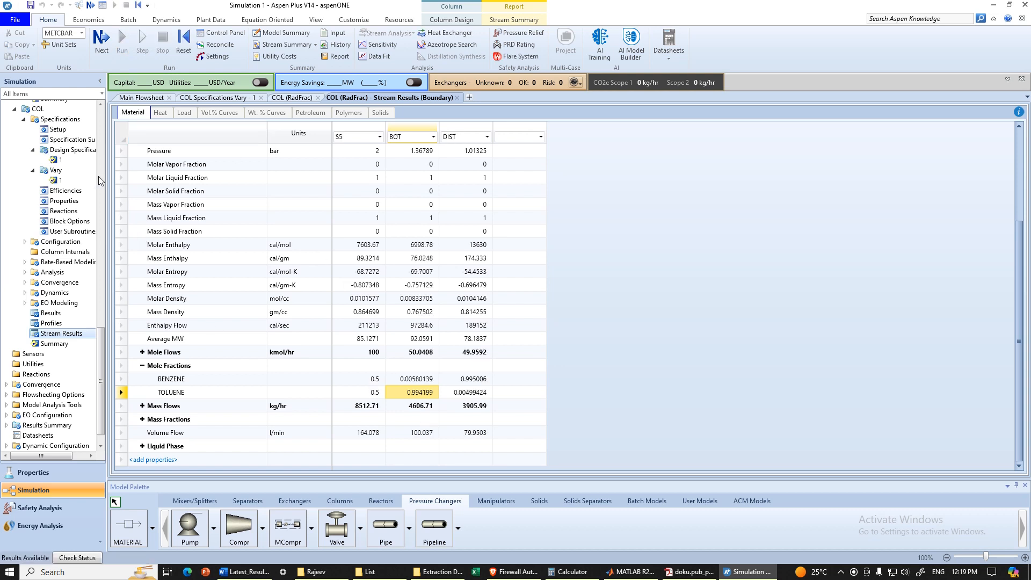
Step: Create a second design specification for the column of type Mole purity with a target of 0.995
click(72, 150)
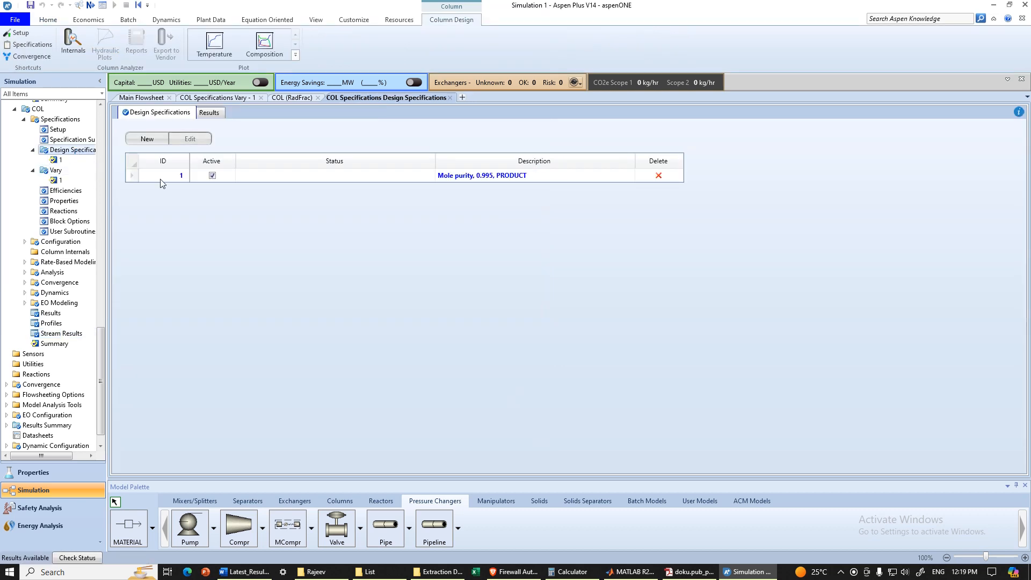
click(146, 139)
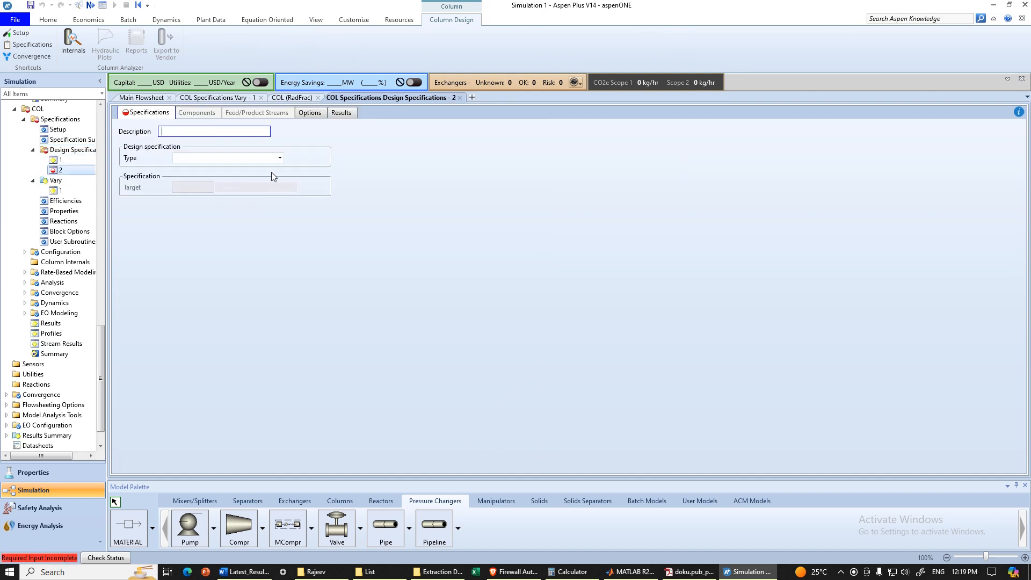
click(280, 157)
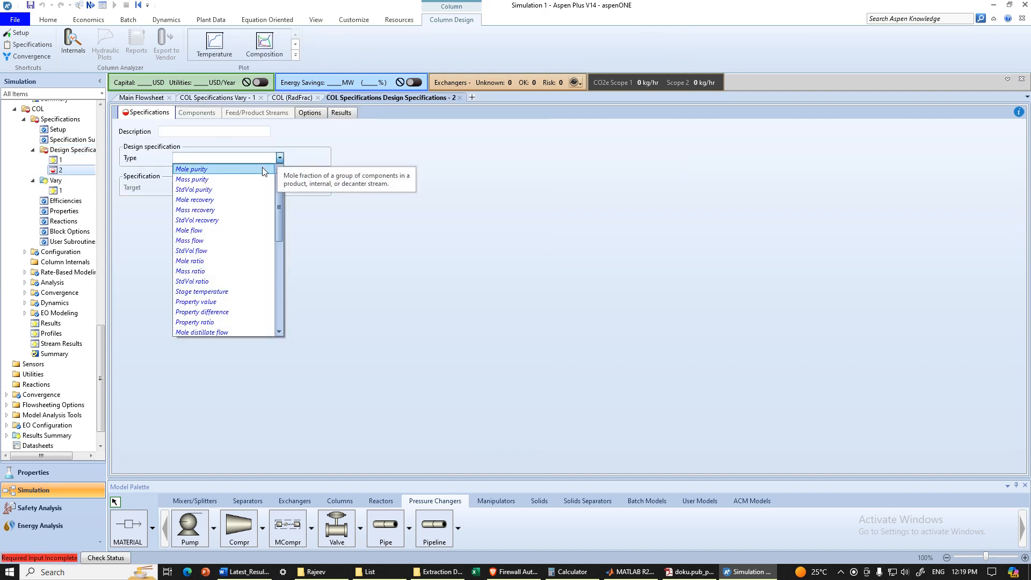
click(244, 166)
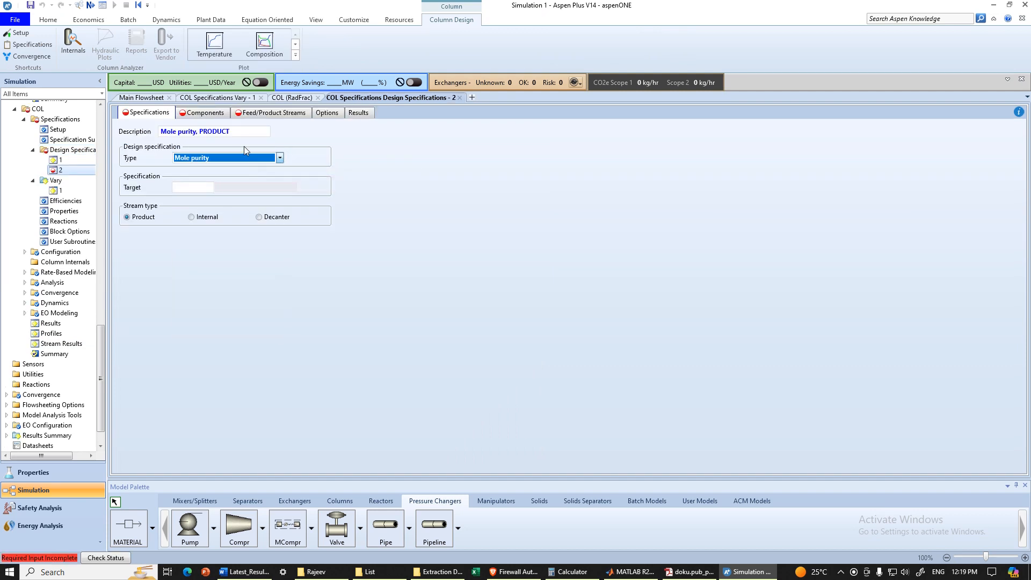
click(201, 185)
key(Return)
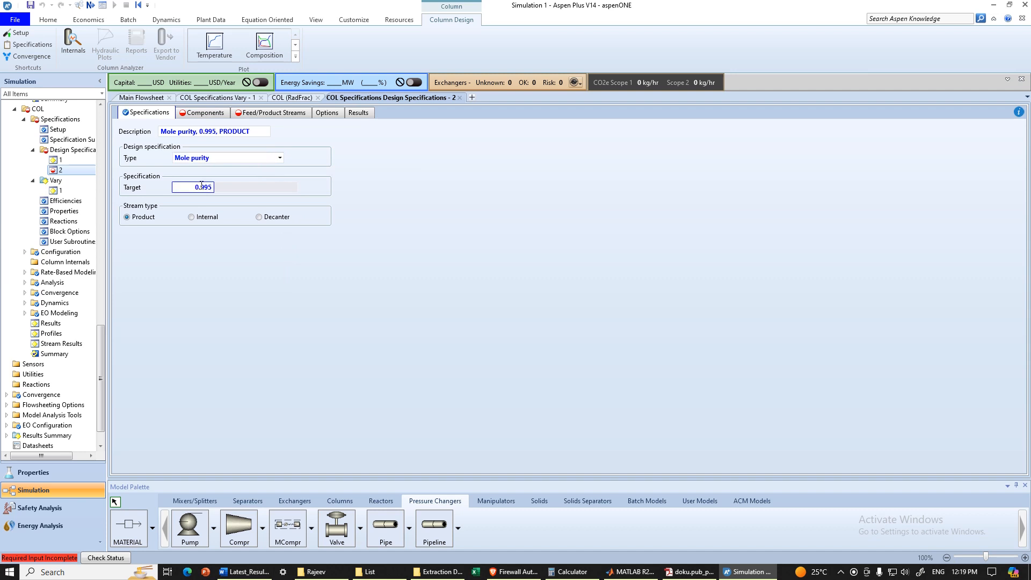
Step: Assign TOLUENE as the component and BOT as the product stream of the second mole purity specification
click(202, 113)
double_click(161, 164)
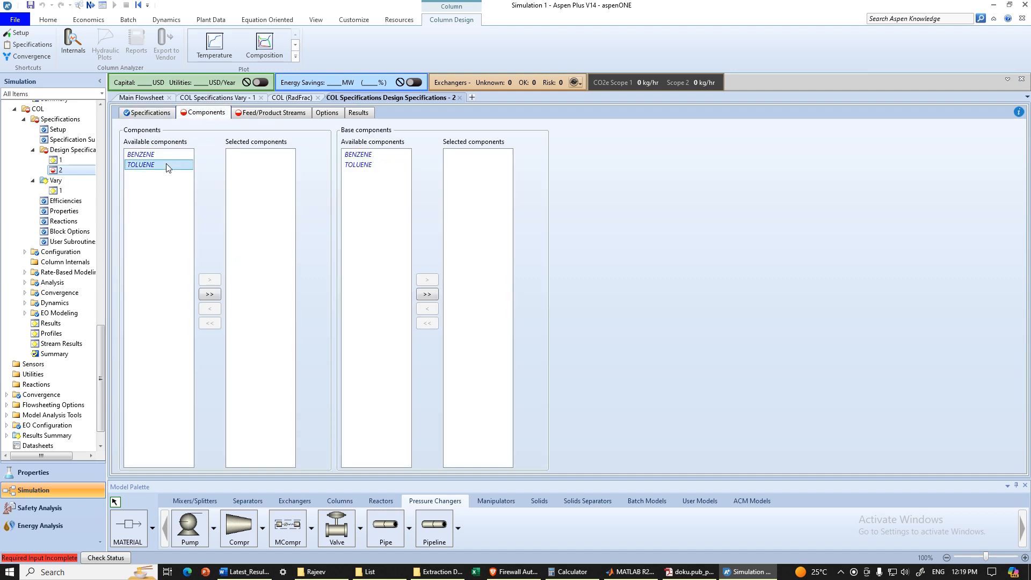
click(271, 113)
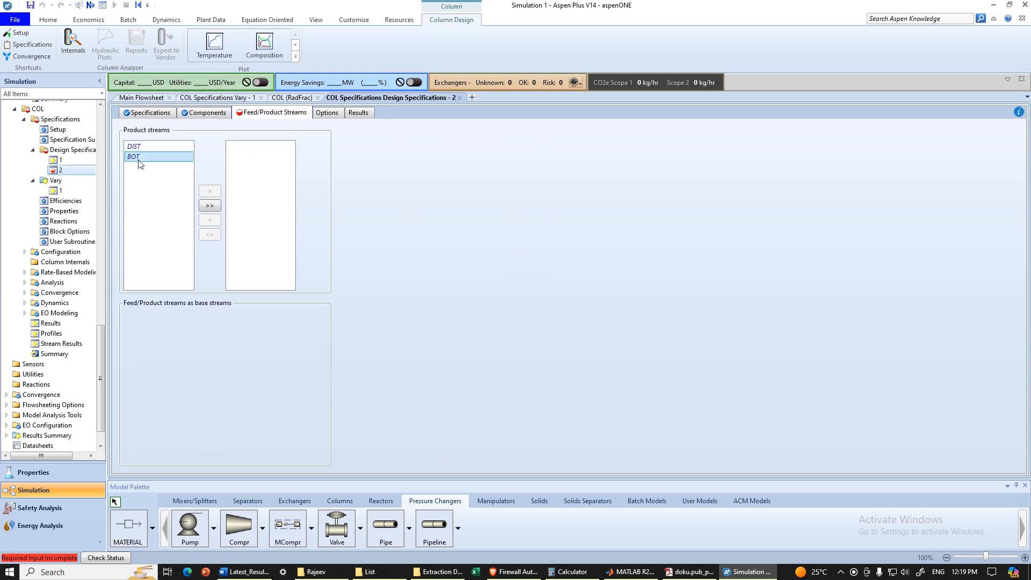
double_click(183, 156)
Step: Add a second Vary entry that adjusts the reboiler duty between 100 and 1e+08 cal/sec
click(55, 180)
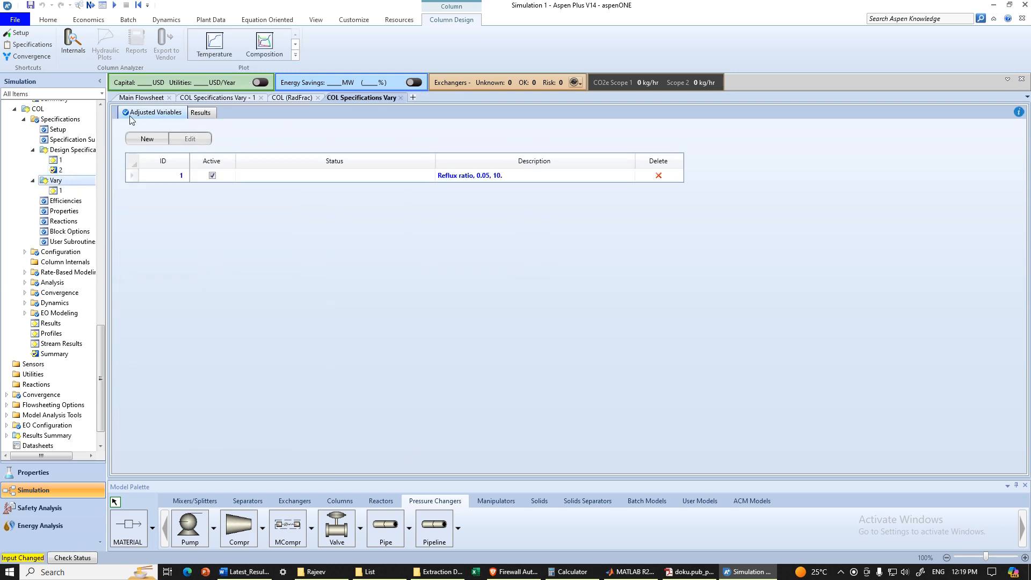
click(145, 139)
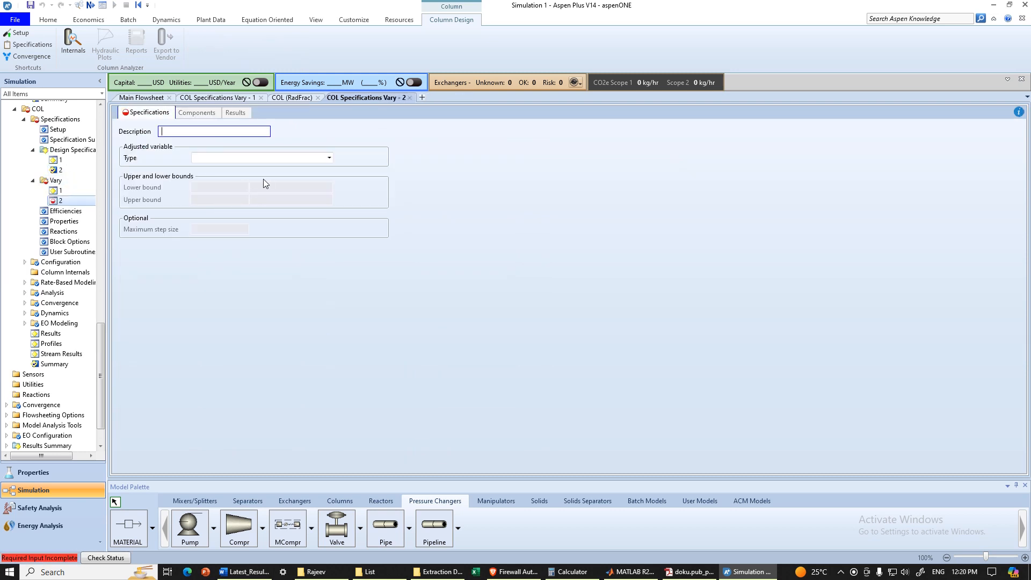
click(329, 158)
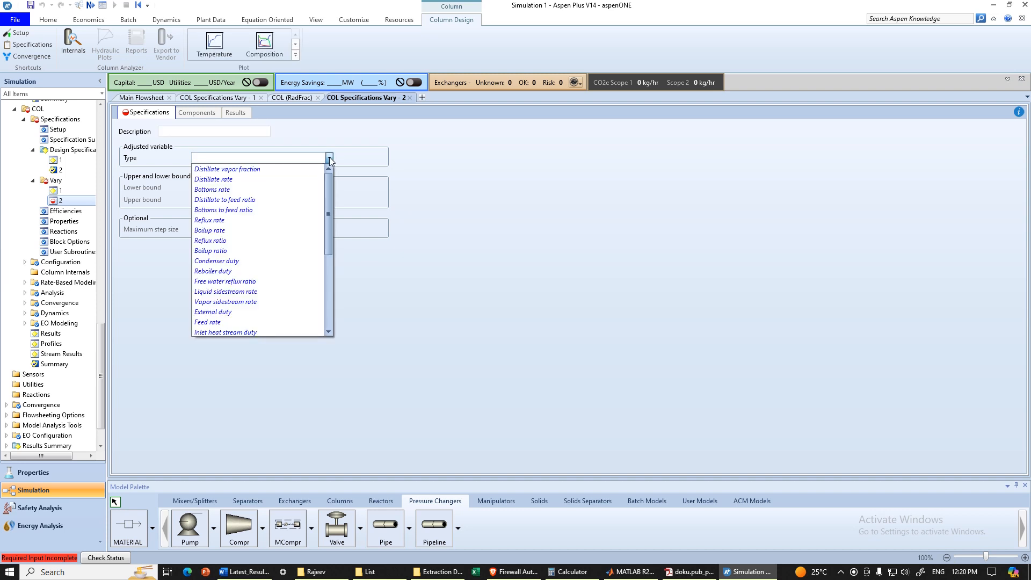
click(240, 270)
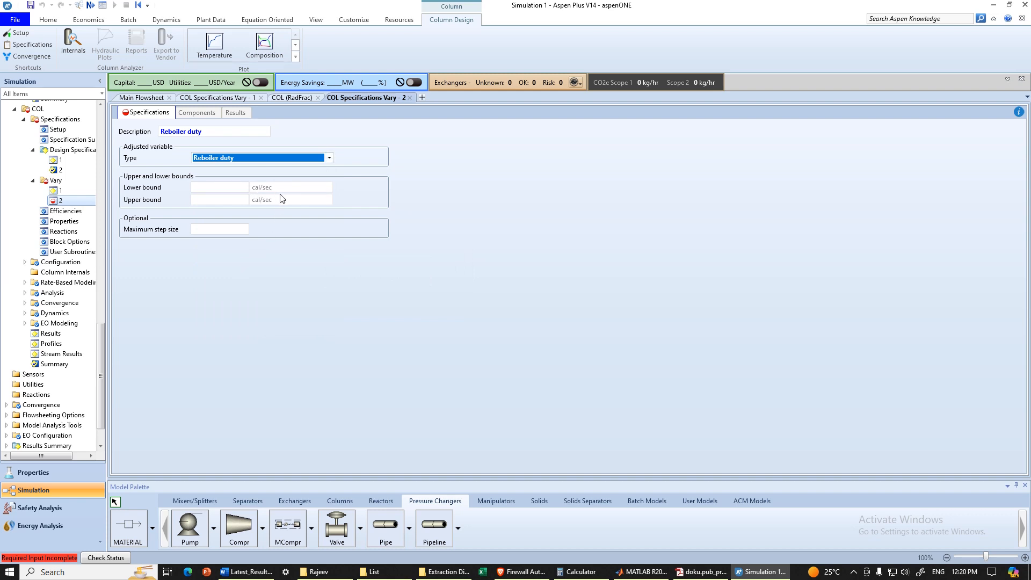
click(231, 191)
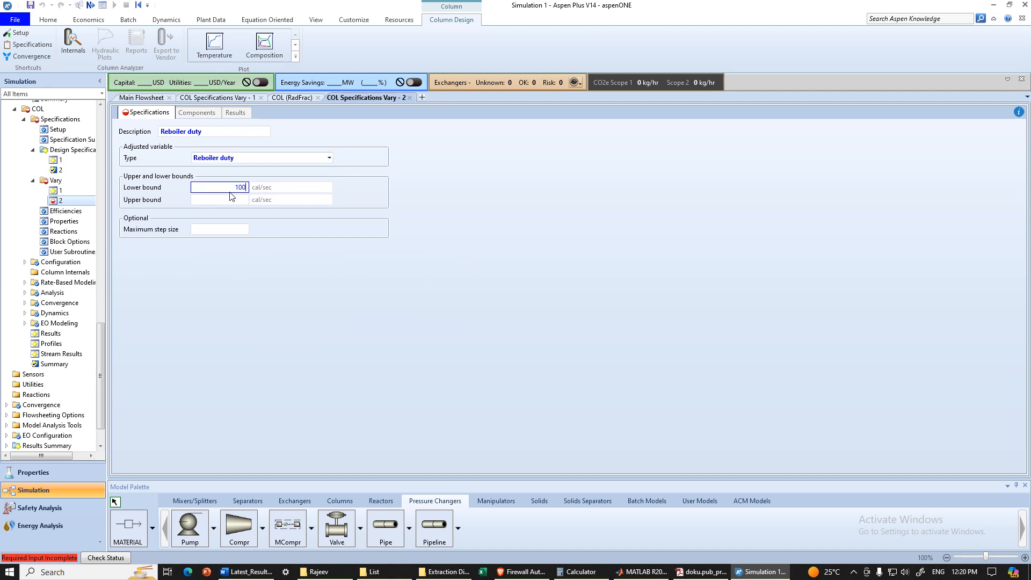
click(230, 200)
click(220, 276)
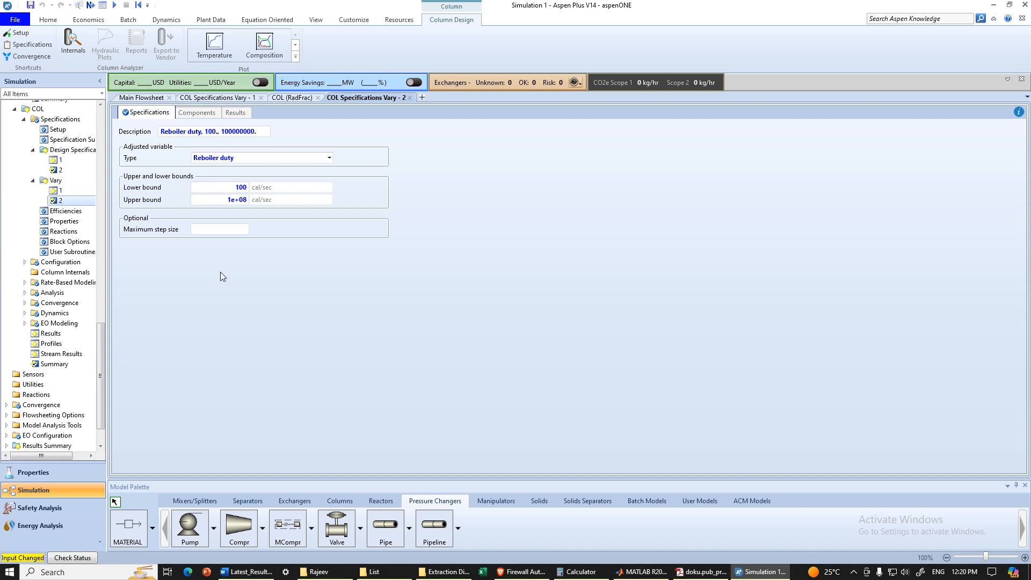
Step: Run the simulation, check the mole fractions in the column's stream results, and return to the main flowsheet
click(114, 4)
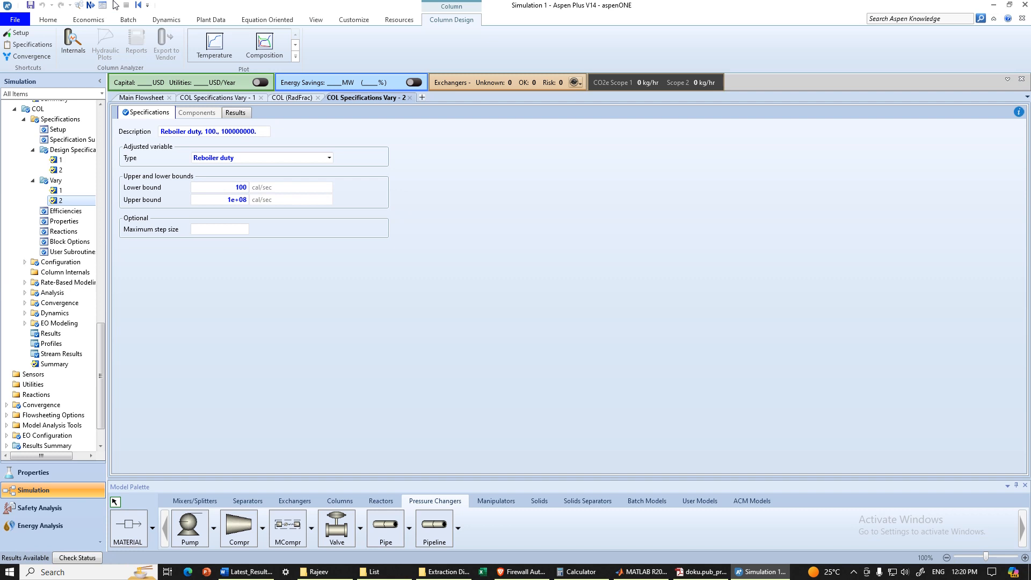
click(141, 97)
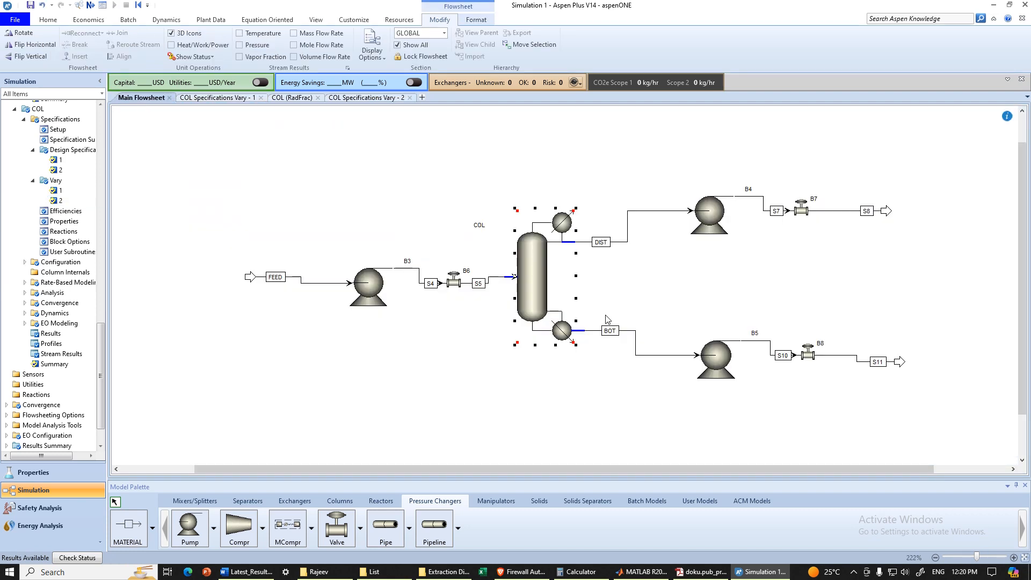
right_click(540, 285)
click(587, 320)
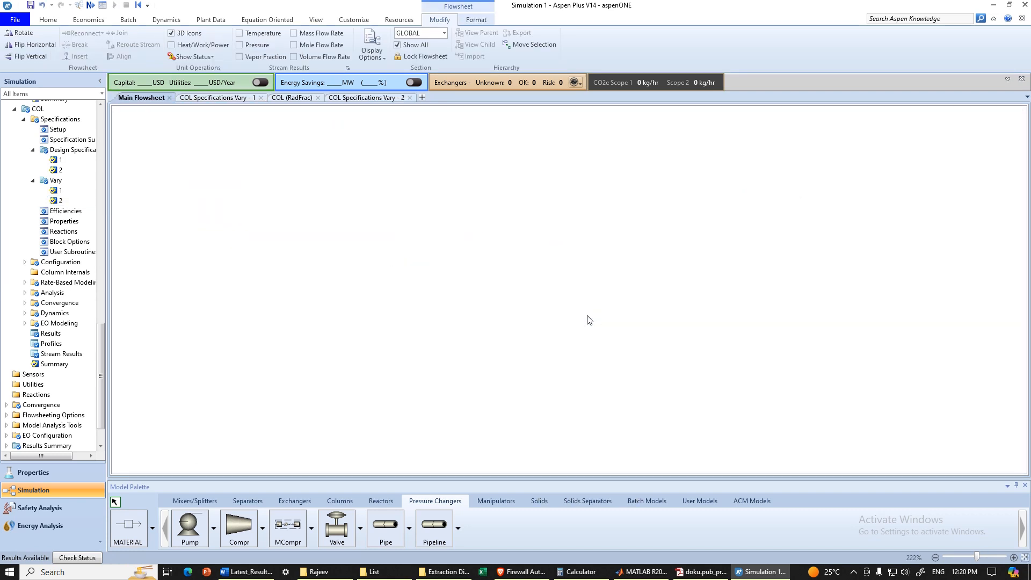
scroll(145, 408, down, 2)
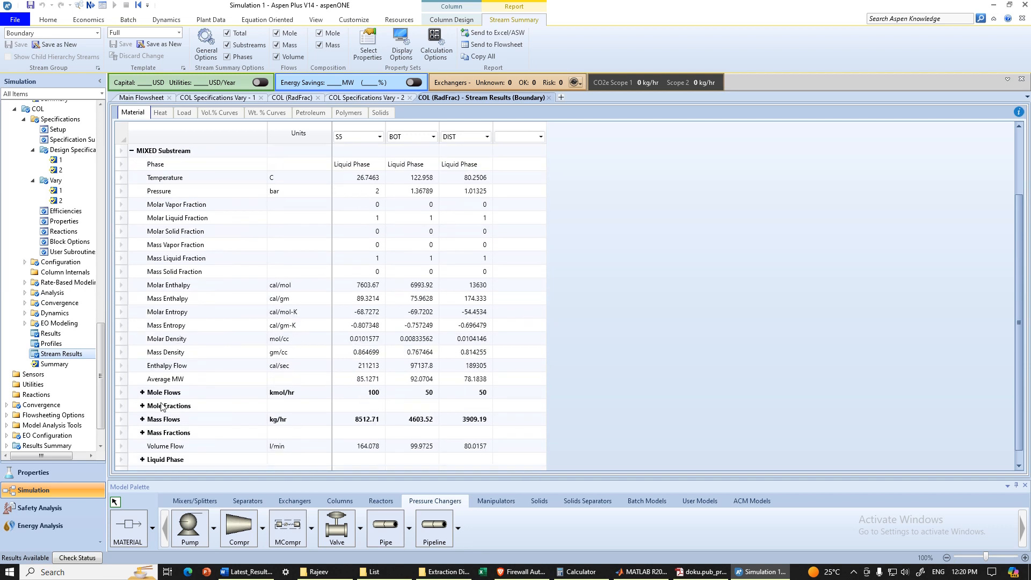
click(143, 407)
scroll(423, 338, down, 1)
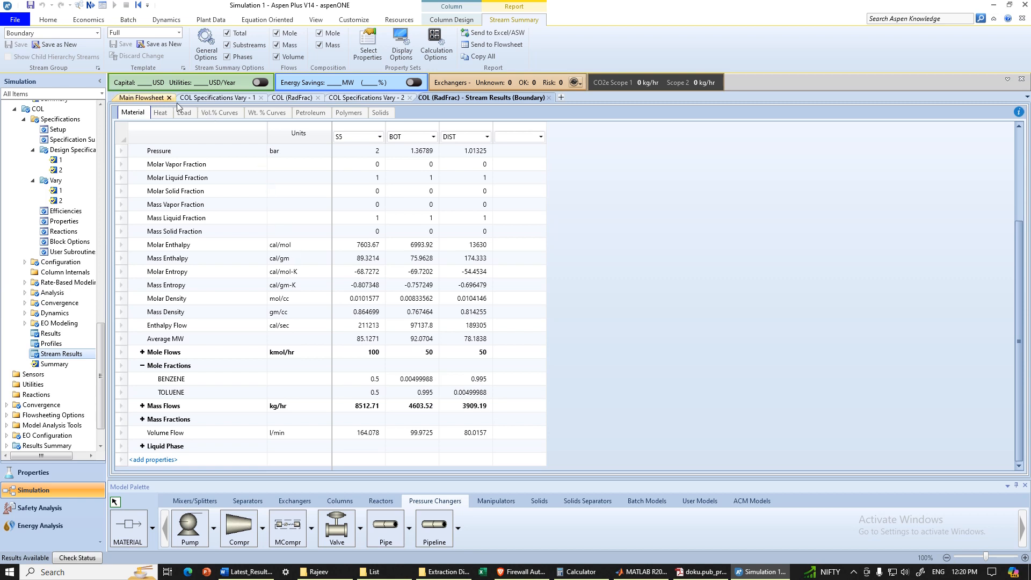
click(142, 98)
click(397, 171)
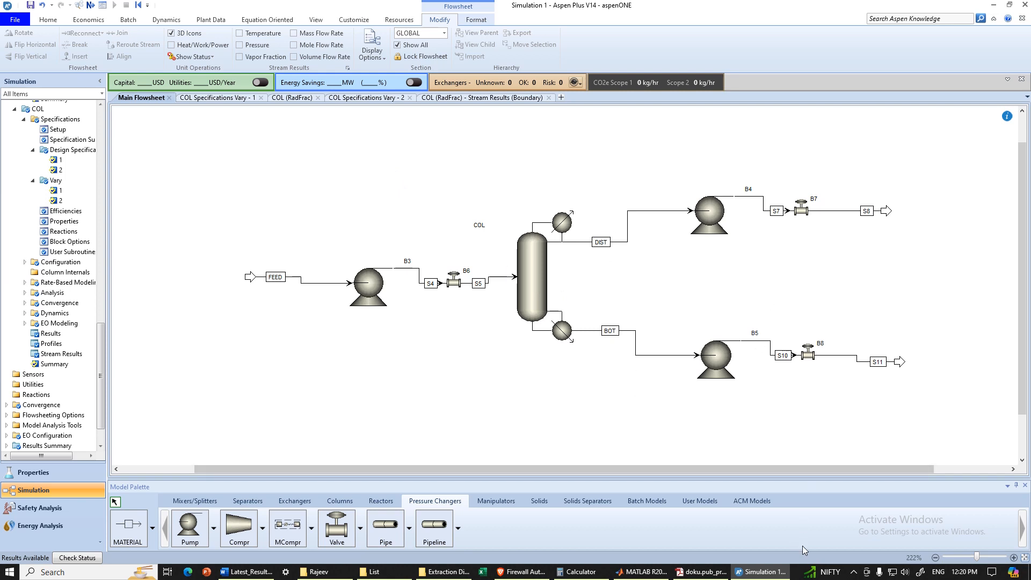
click(854, 571)
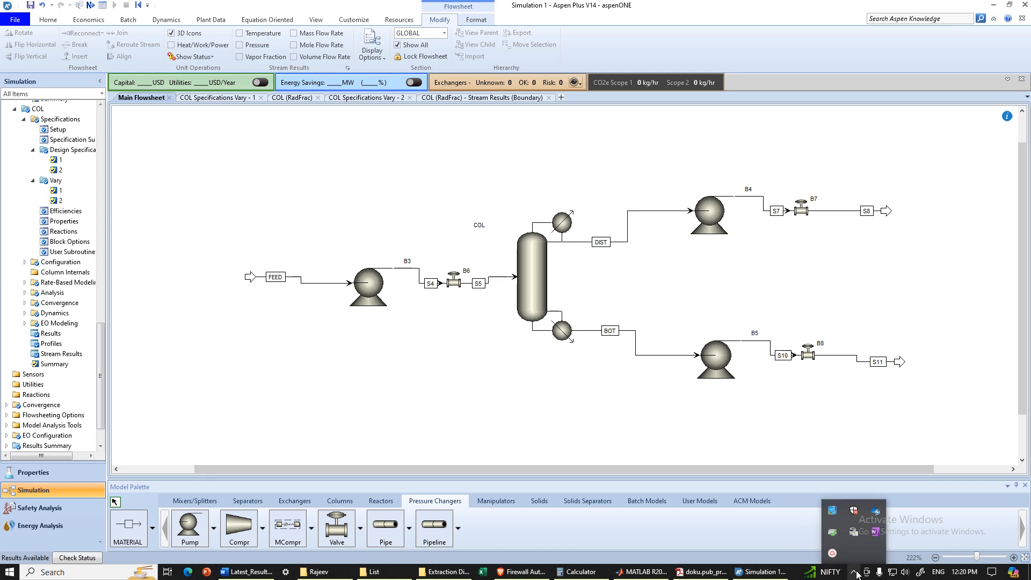
click(833, 554)
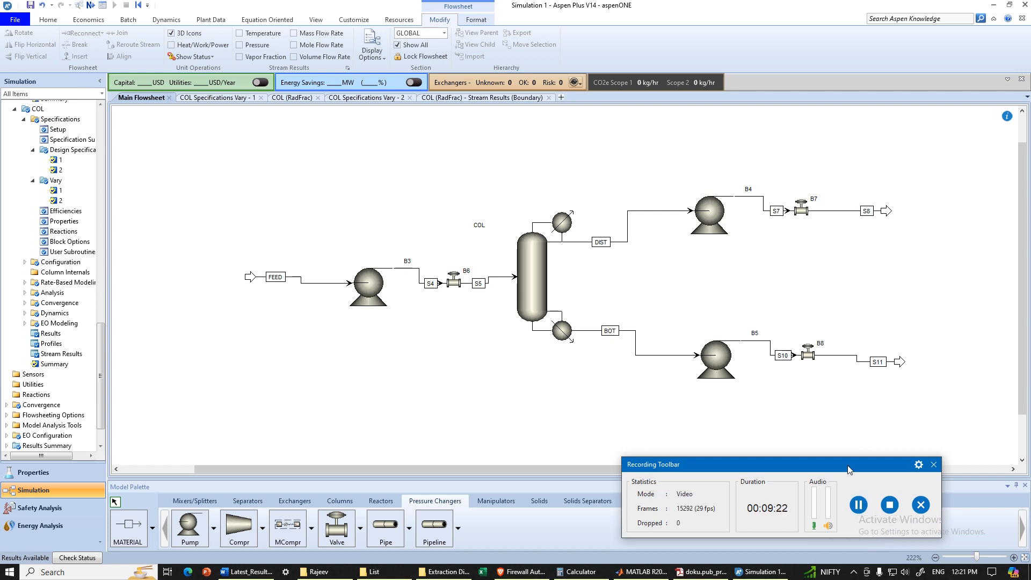
drag(848, 469, 868, 505)
Step: Open the COL column's specification setup to review its configuration
click(534, 310)
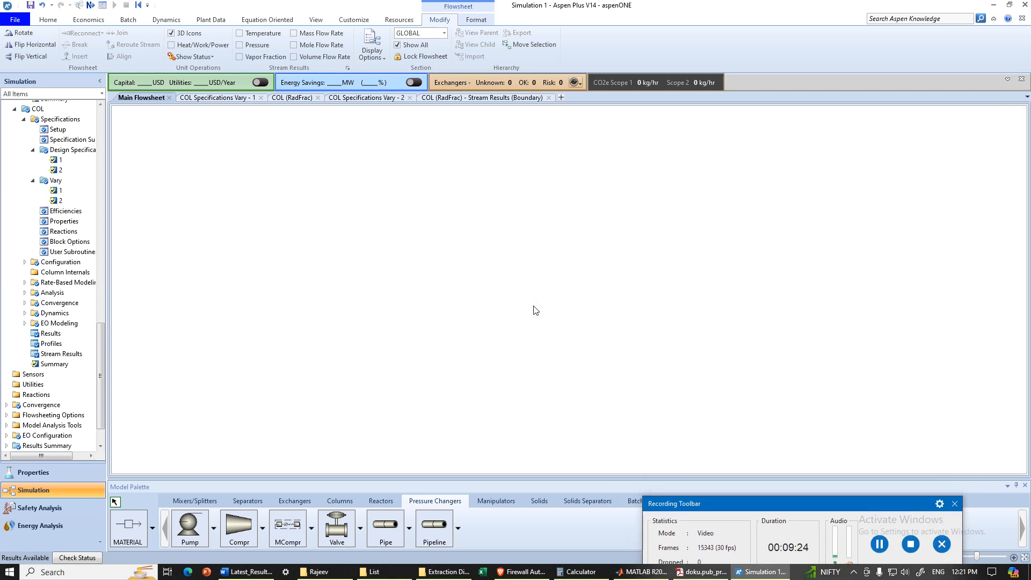
double_click(534, 311)
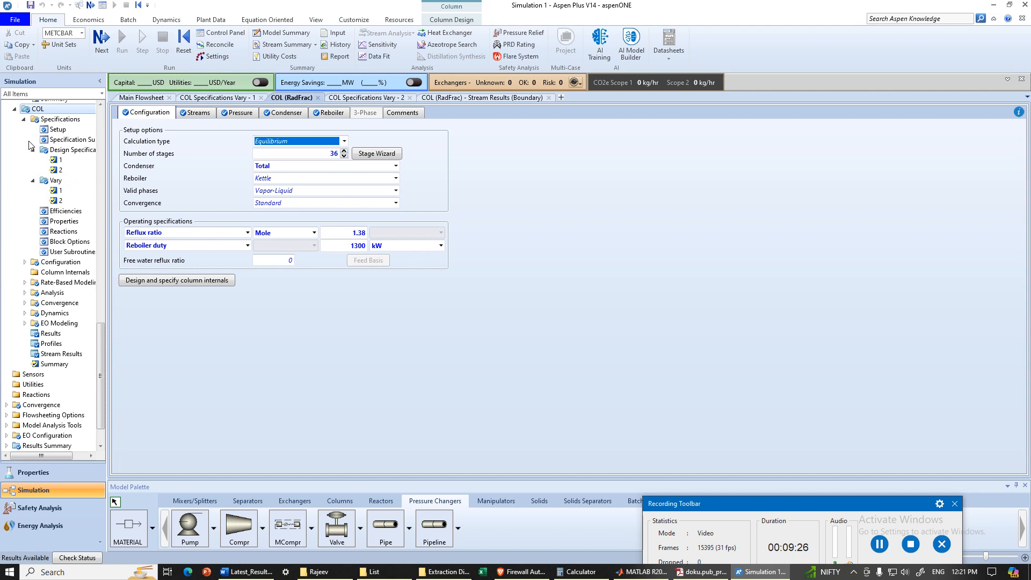
click(58, 129)
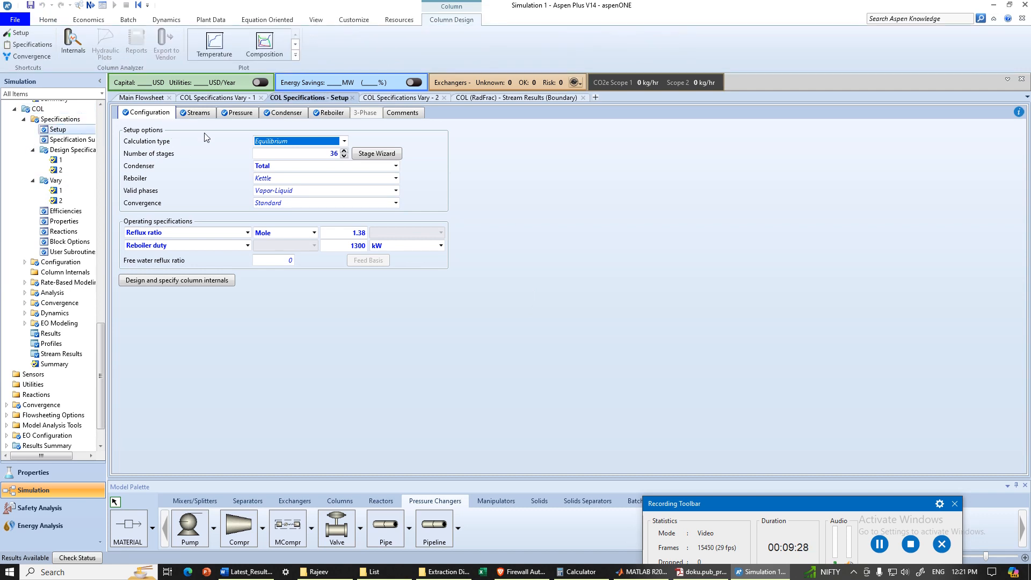
Step: Plot the COL column's liquid mole composition profiles for BENZENE and TOLUENE, and move the legend clear of the curves
click(264, 47)
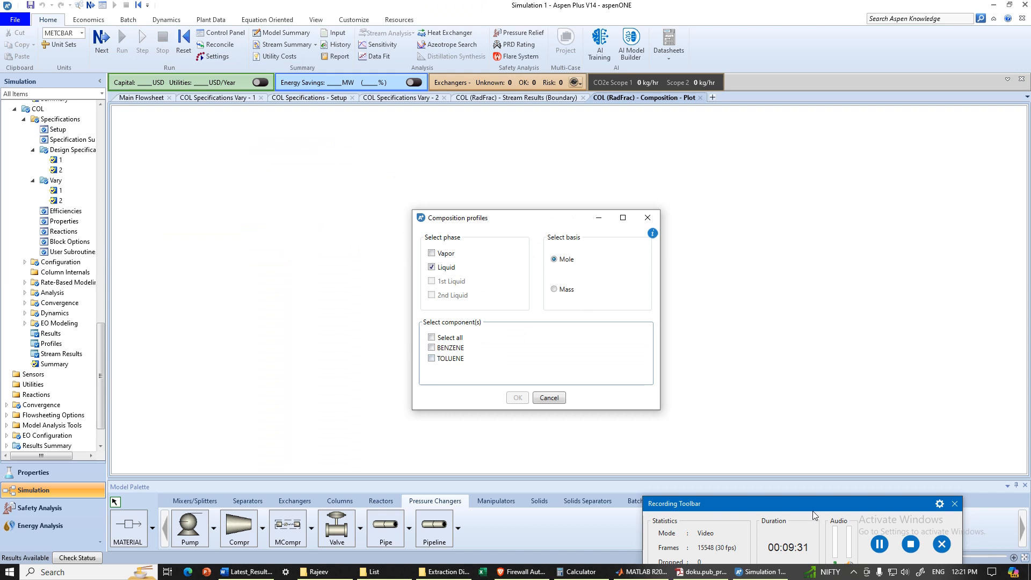
drag(815, 511, 816, 542)
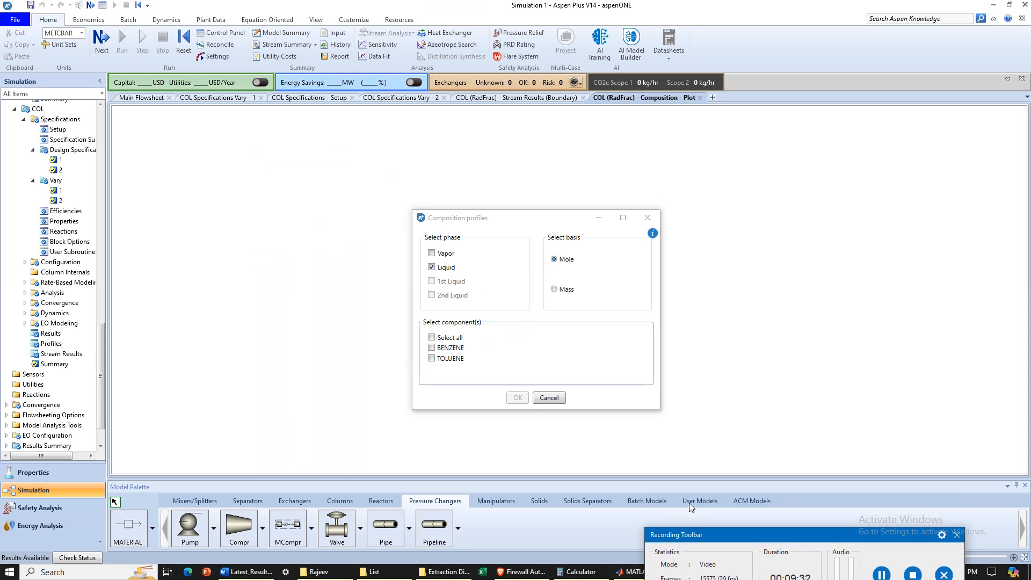
click(433, 334)
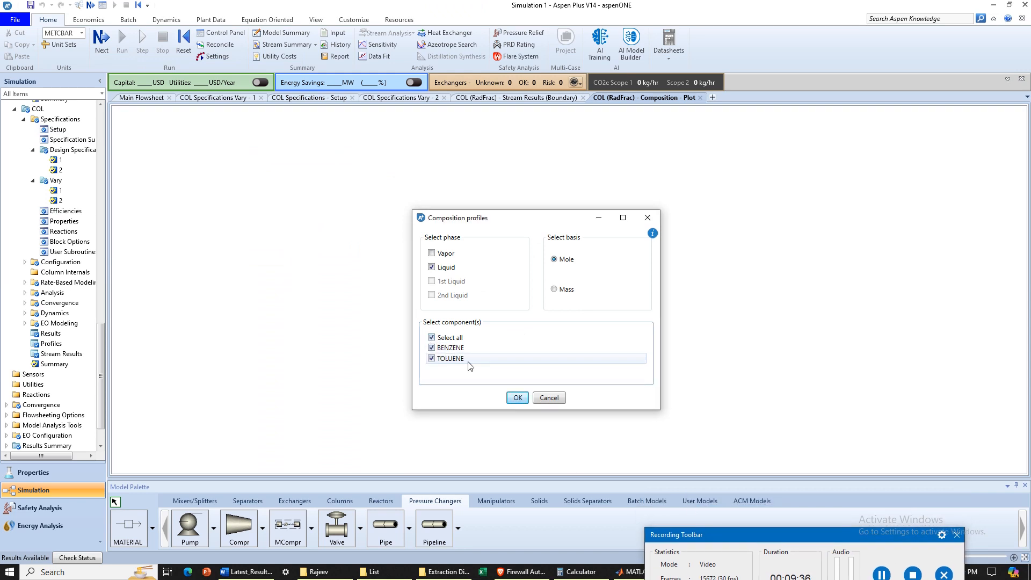
click(517, 398)
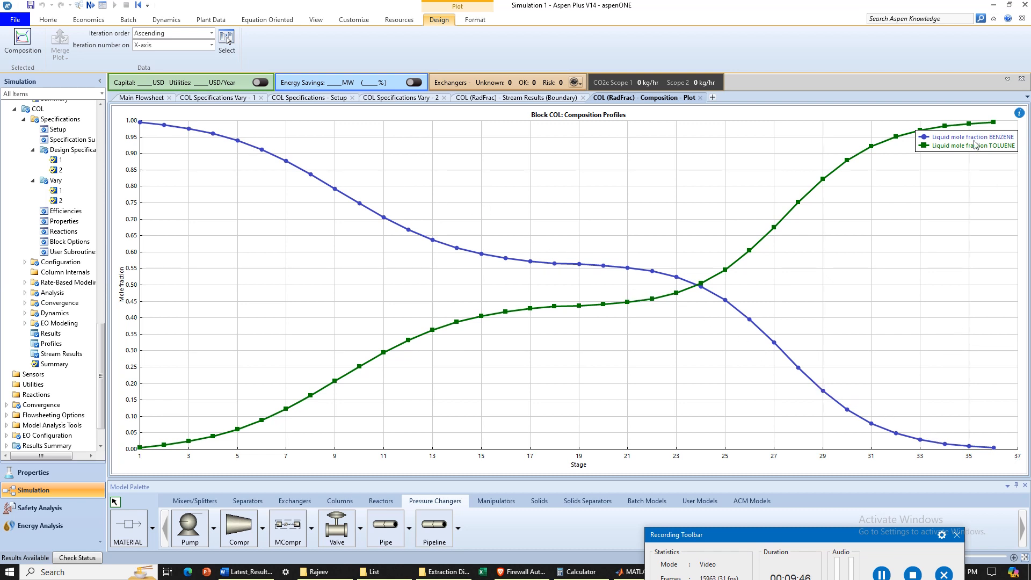
drag(974, 144, 545, 173)
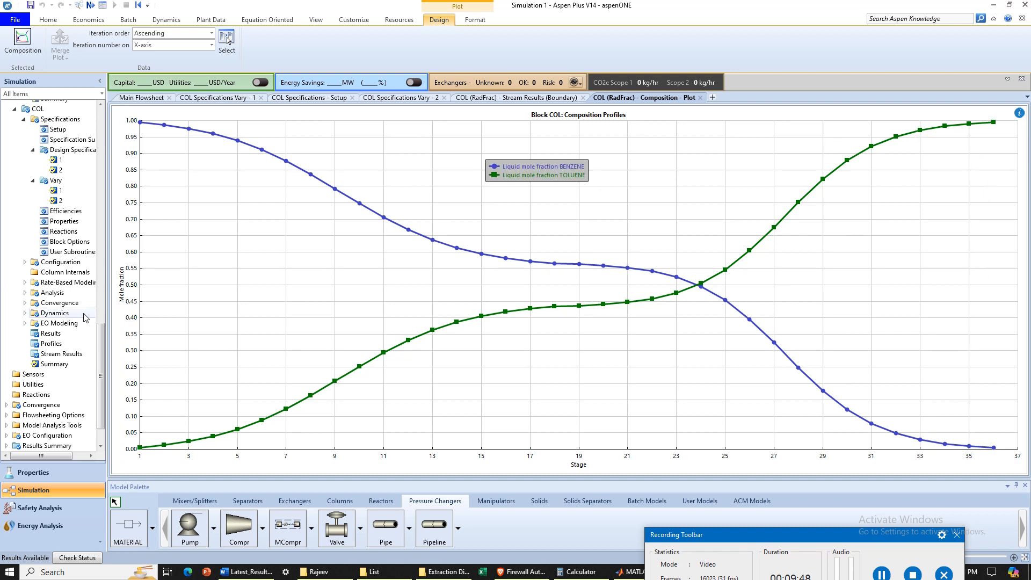
Step: Plot the temperature profile of the COL column from its specification setup
click(33, 150)
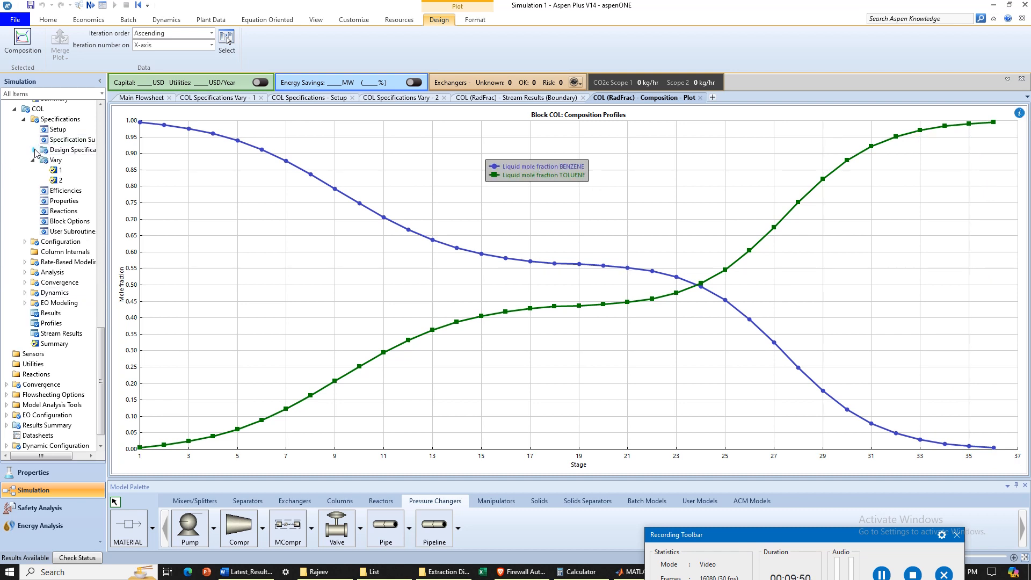
click(146, 96)
click(73, 129)
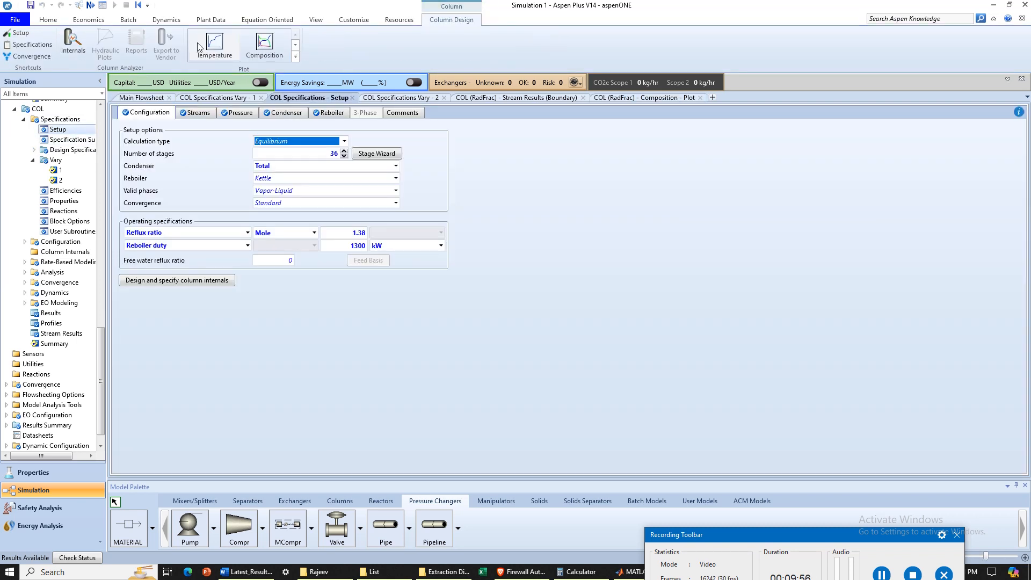
click(199, 47)
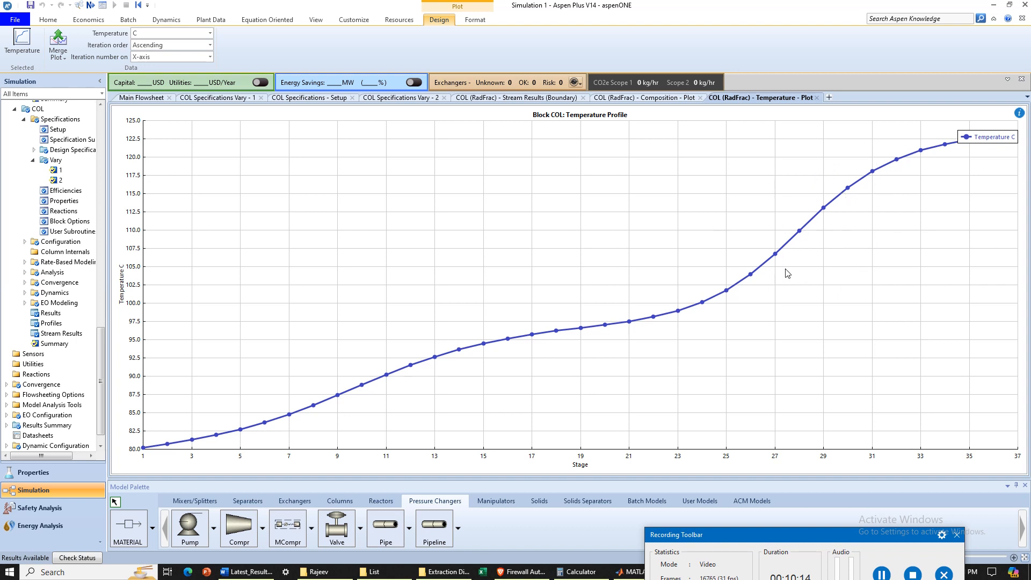
Step: Open the COL column from the main flowsheet, start designing its internals, and generate the missing hydraulic data
click(135, 98)
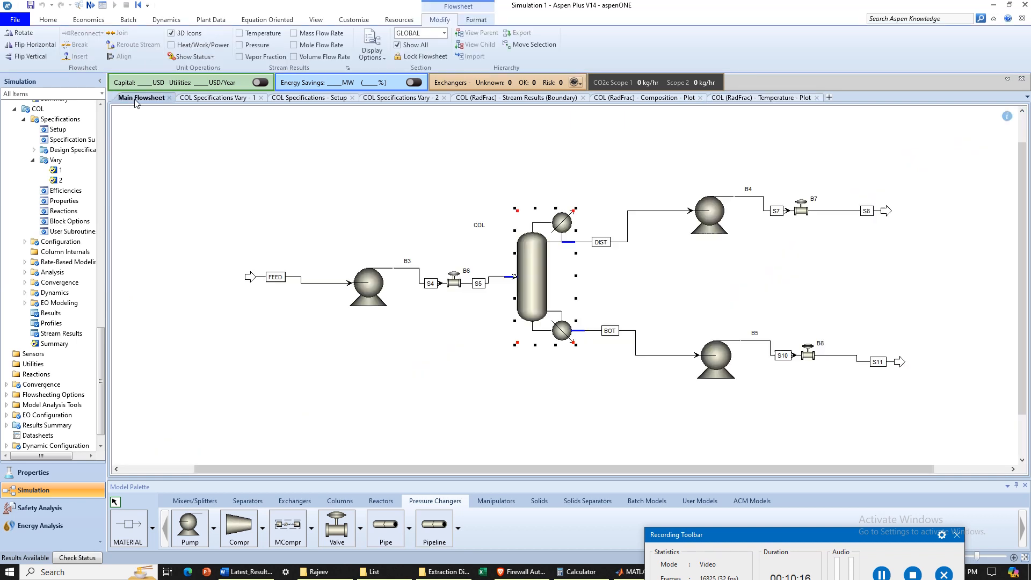
right_click(183, 160)
click(238, 192)
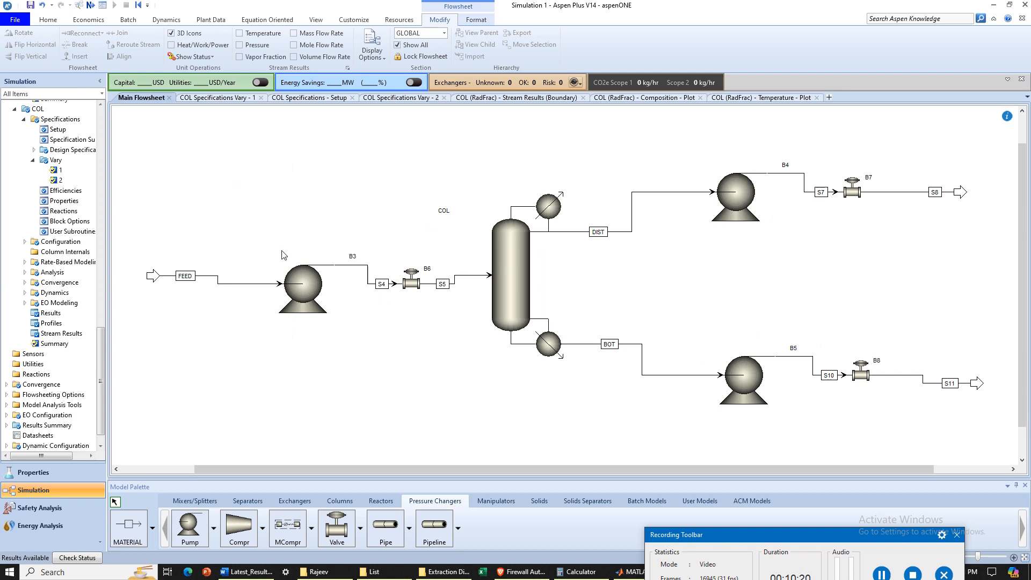
click(33, 161)
click(24, 120)
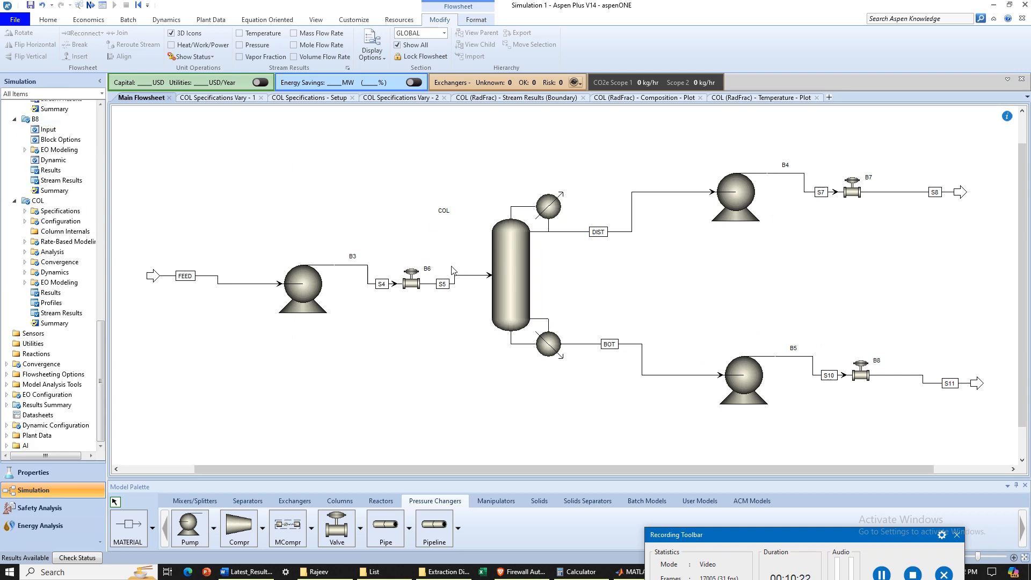
click(514, 269)
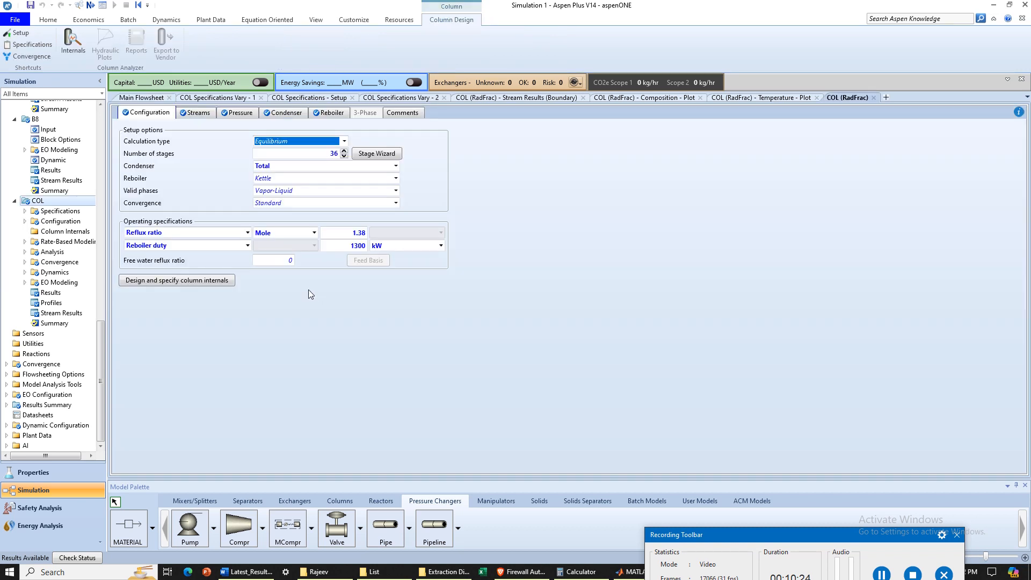
click(217, 281)
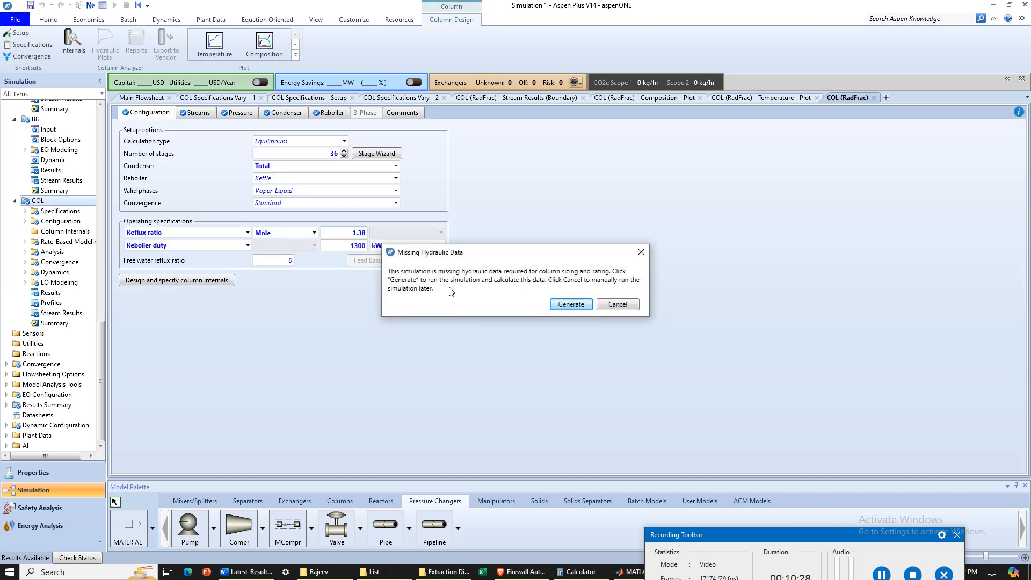
click(569, 305)
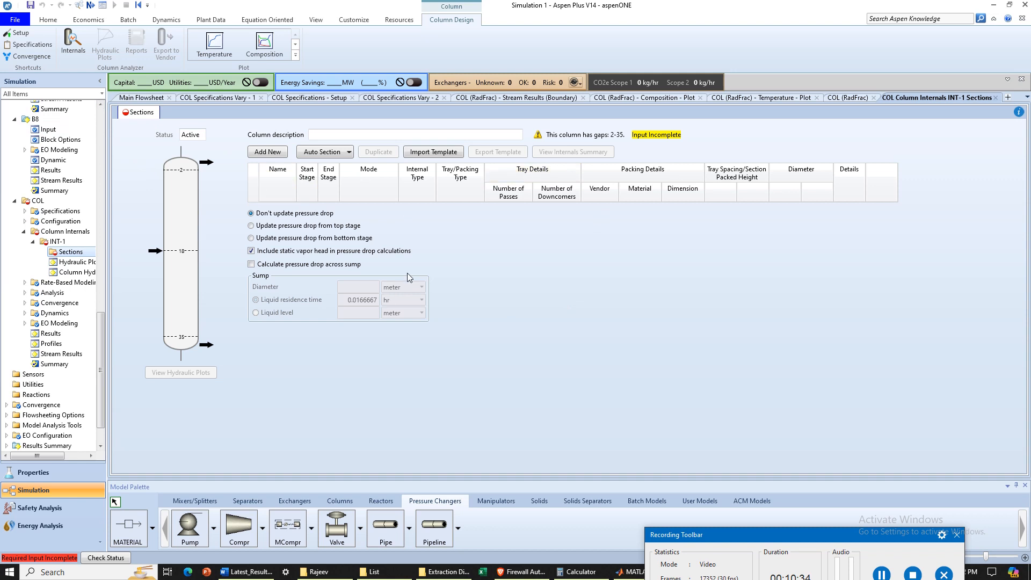
Step: Close all open forms and plots except the main flowsheet, and collapse the Column Internals branch
click(141, 97)
right_click(152, 97)
click(192, 117)
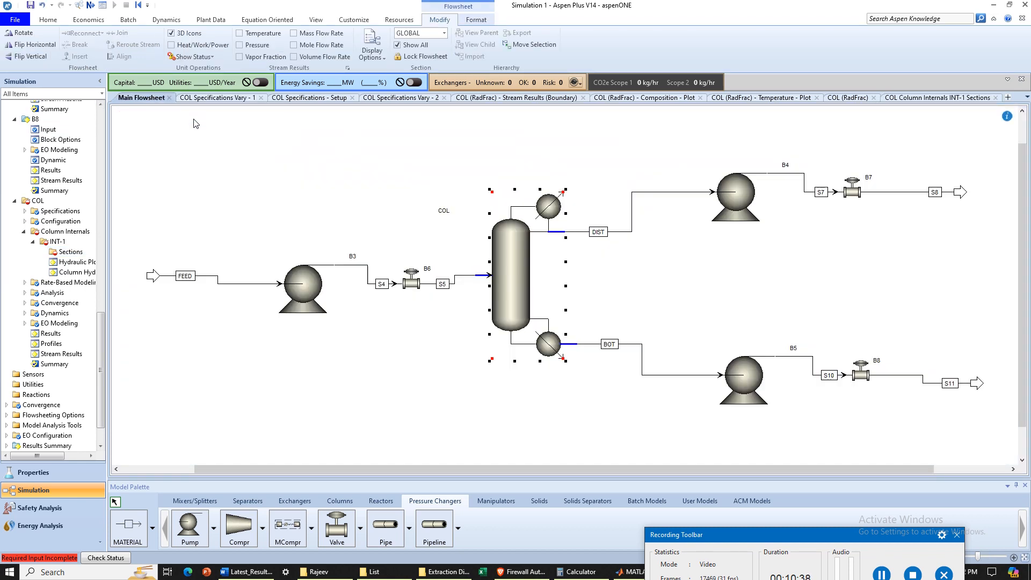
click(23, 231)
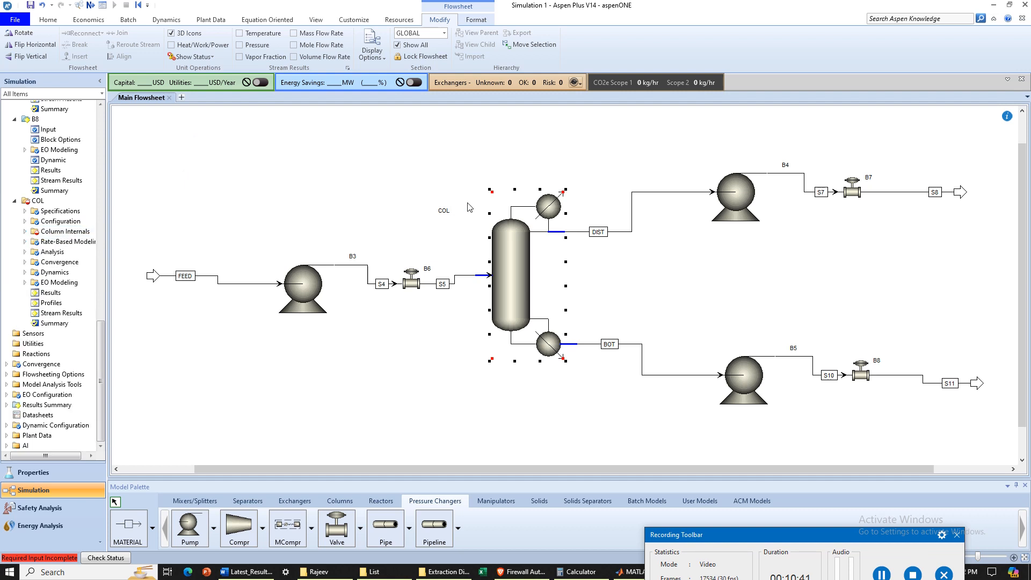
Step: Open the sections form of the COL column's INT-1 internals
double_click(511, 260)
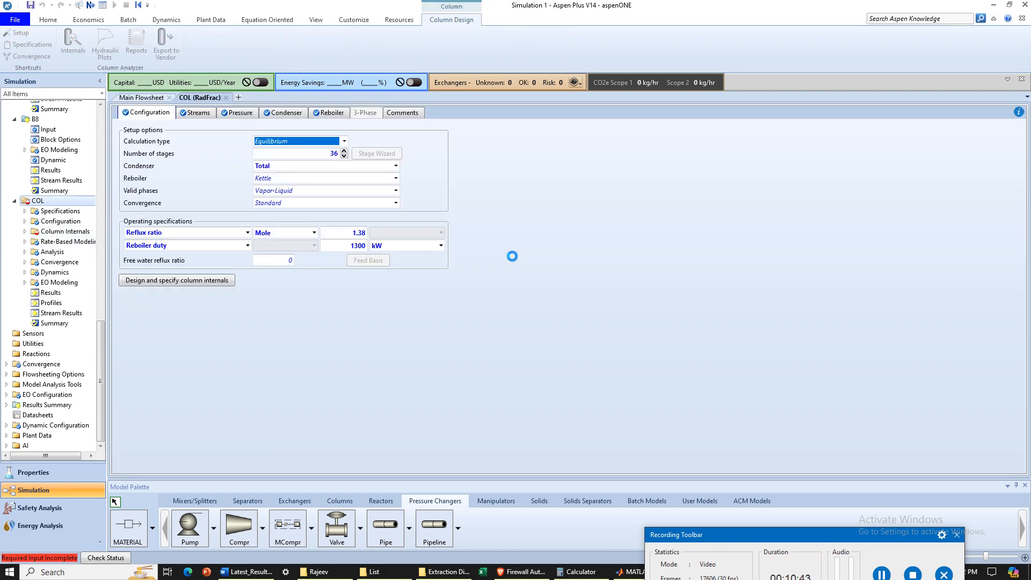
double_click(65, 232)
click(256, 170)
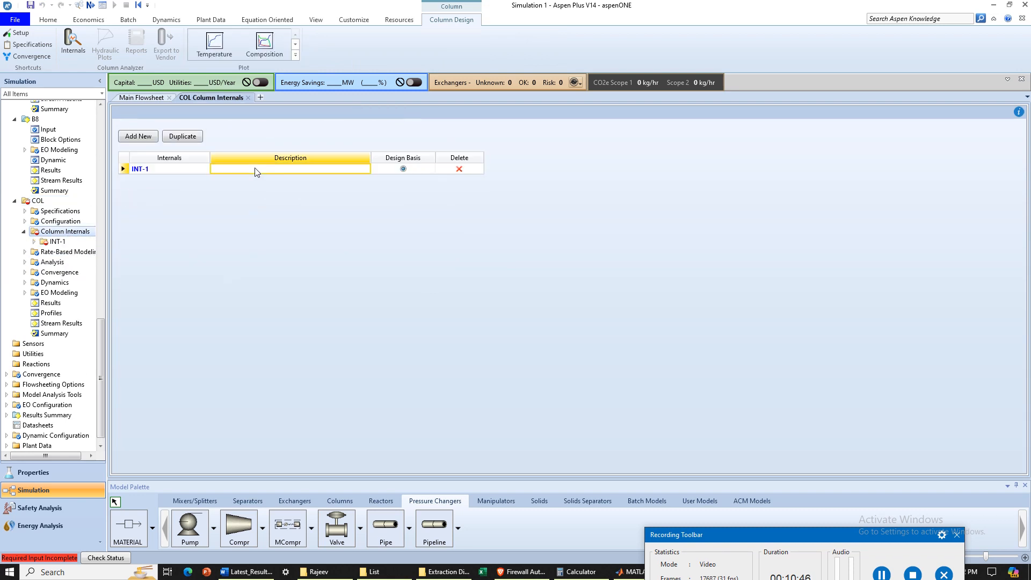
double_click(256, 169)
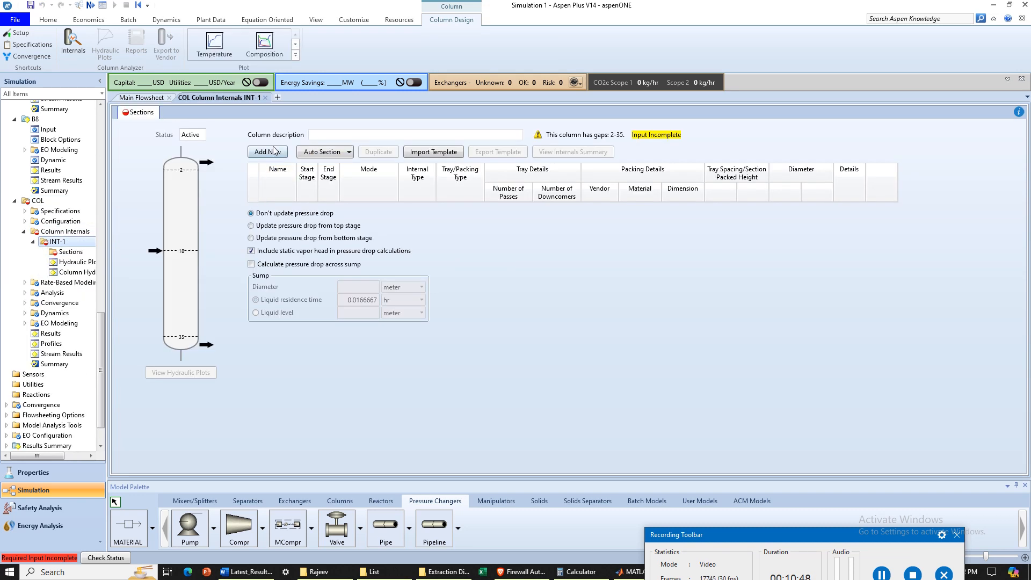
Step: Add a column section to INT-1 that starts at stage 2 and ends at stage 35
click(275, 152)
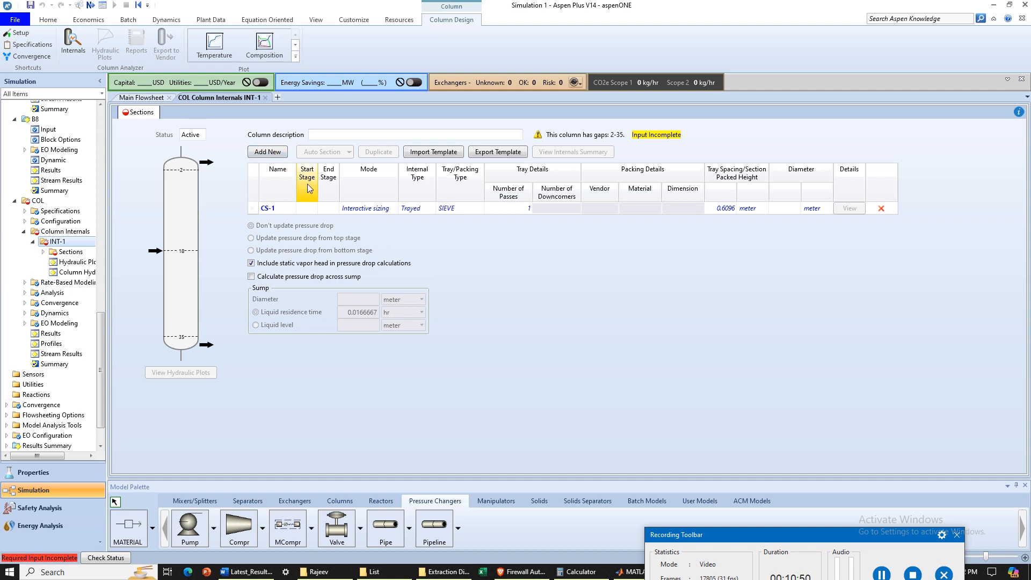
click(304, 209)
text(2)
key(Return)
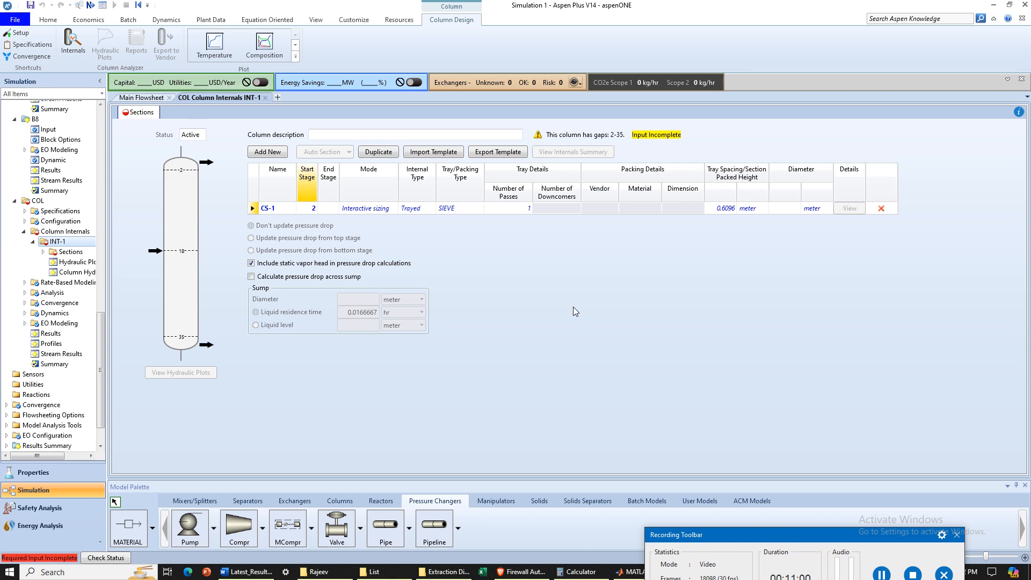
click(322, 208)
text(35)
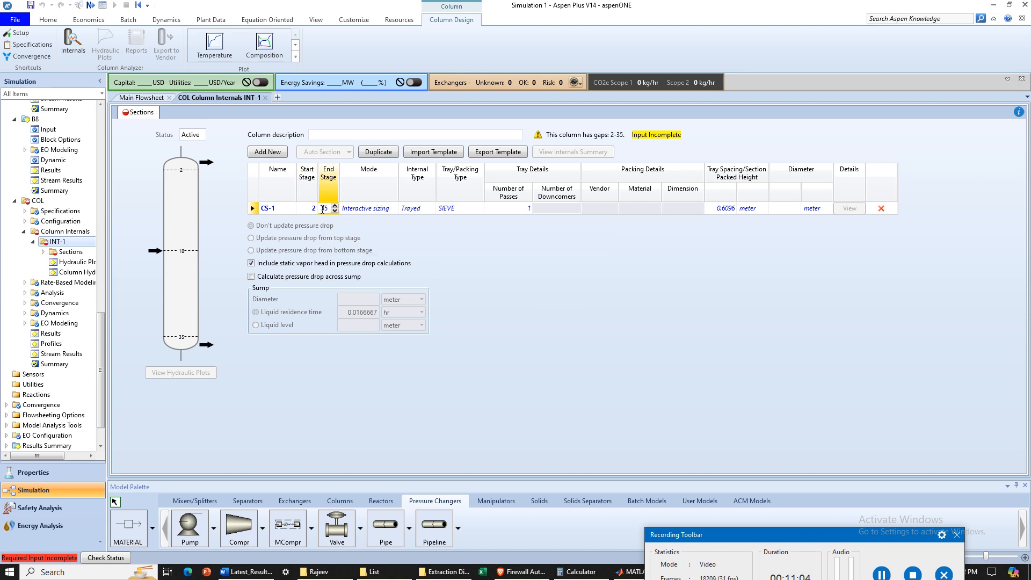
key(Return)
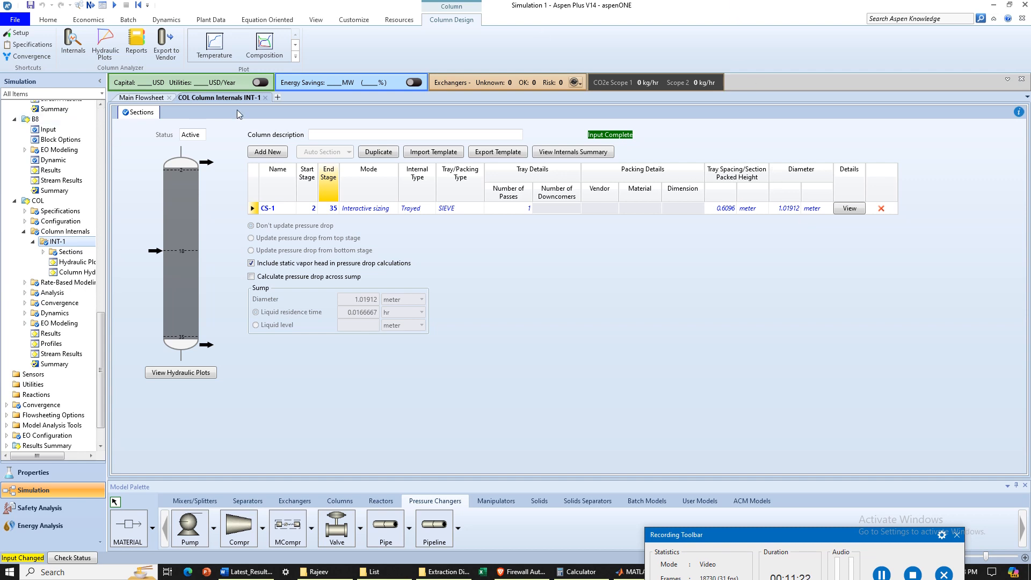
Step: Close the internals form, run the simulation, and switch on dynamic mode
click(265, 98)
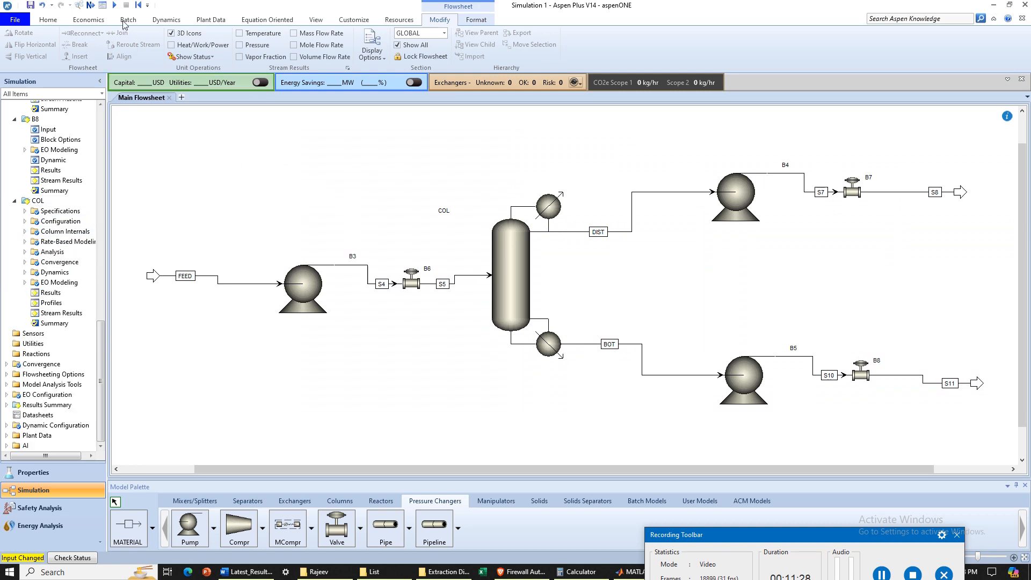
click(113, 5)
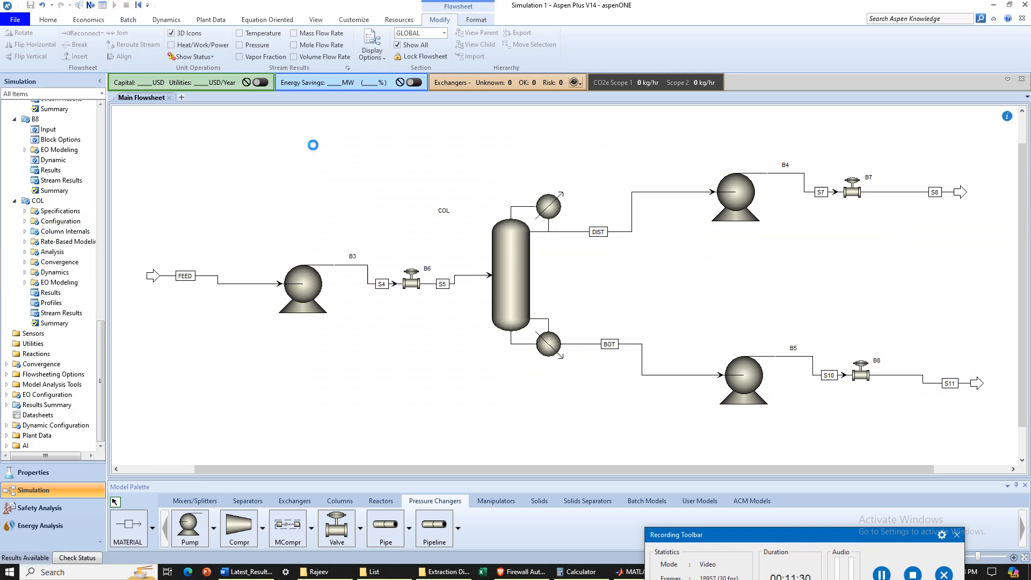
click(170, 22)
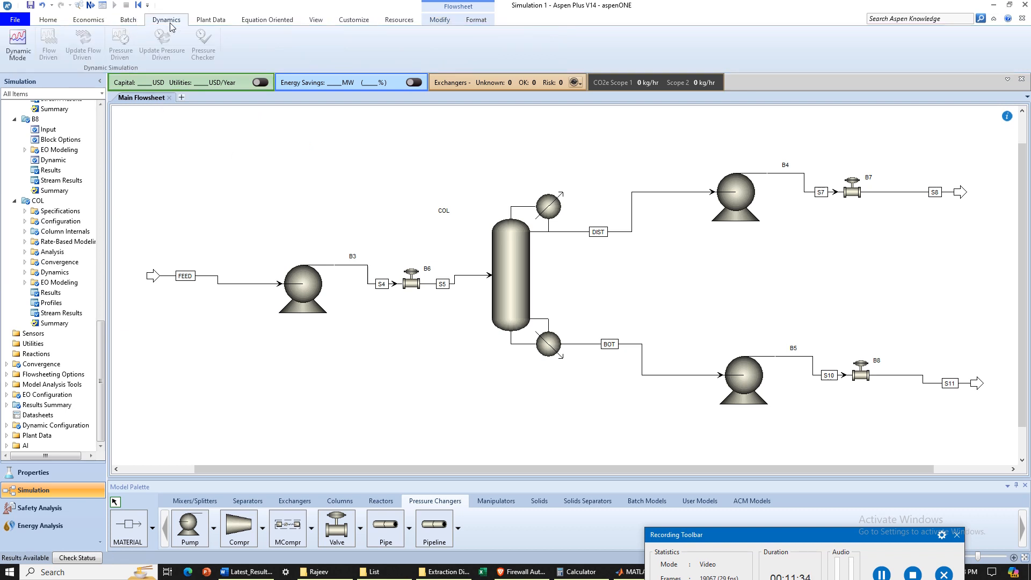
click(9, 45)
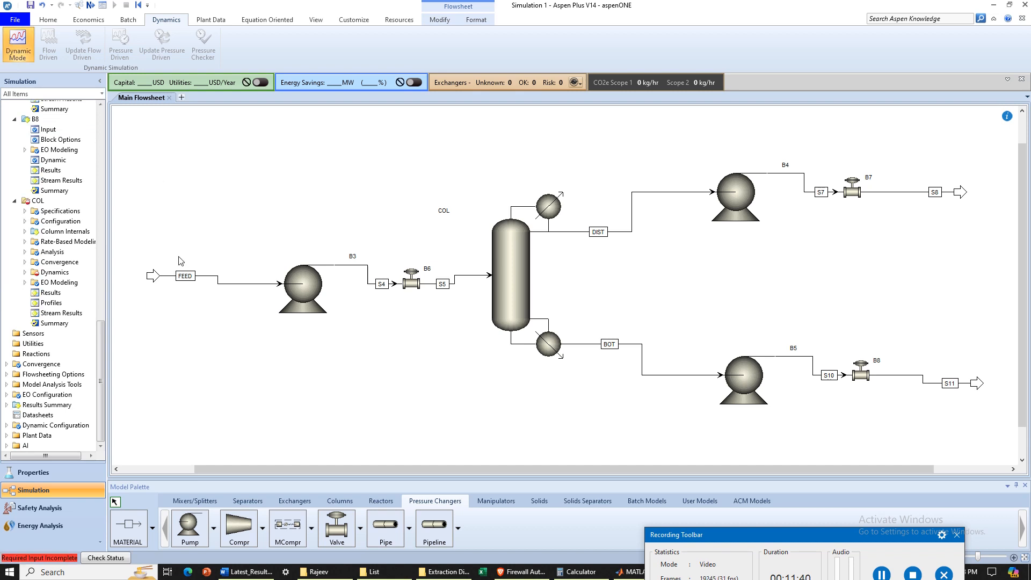
Step: Examine the reflux drum, sump and hydraulics inputs required by the COL column's dynamics form, and return to the main flowsheet
click(25, 272)
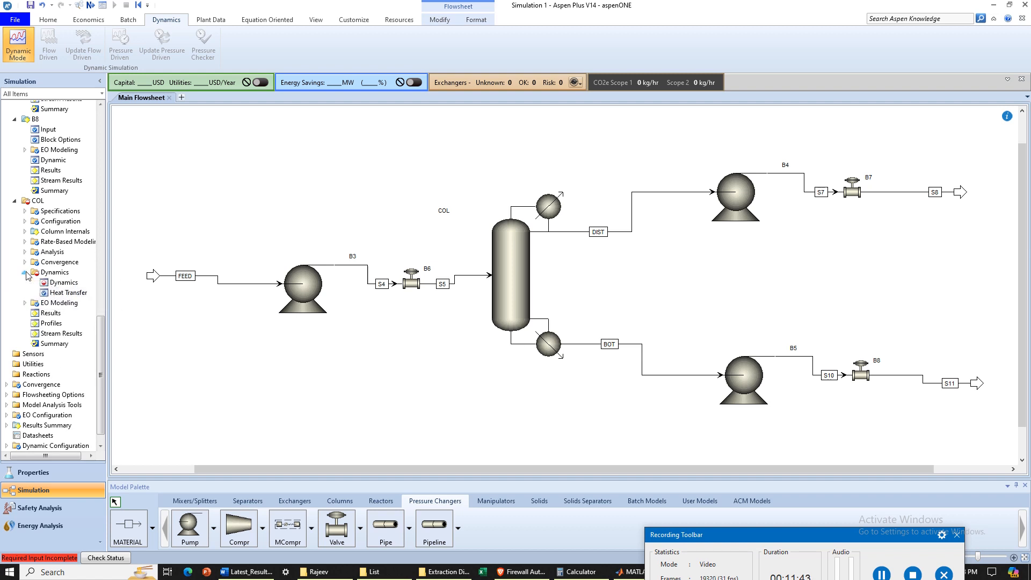
click(59, 284)
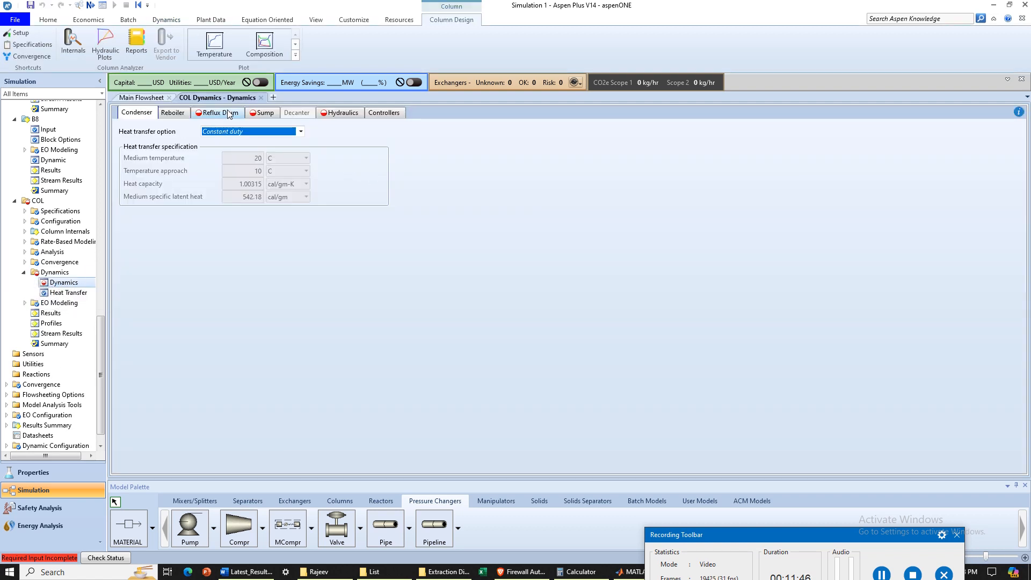
click(230, 114)
click(267, 114)
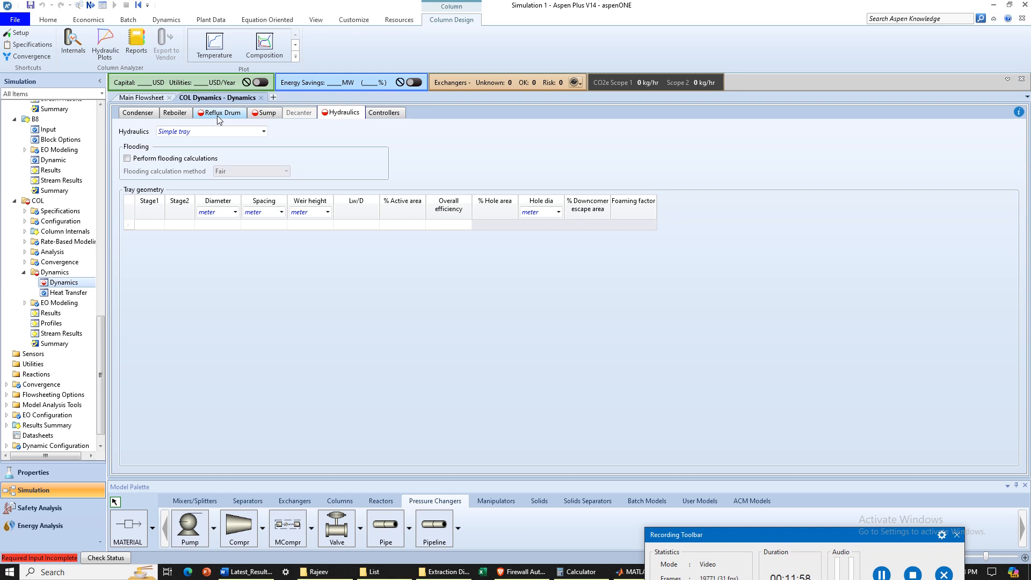
click(217, 115)
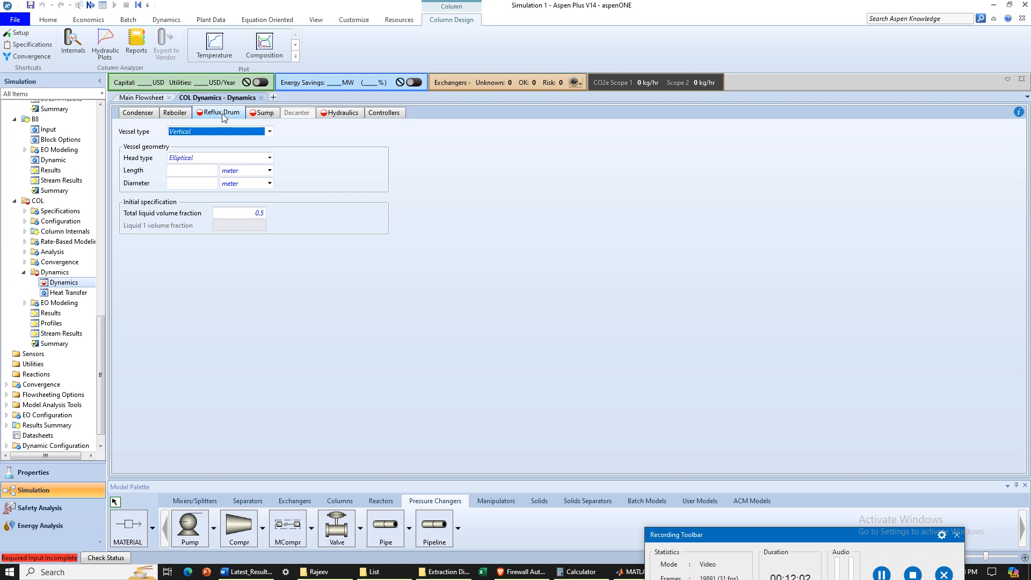
click(264, 114)
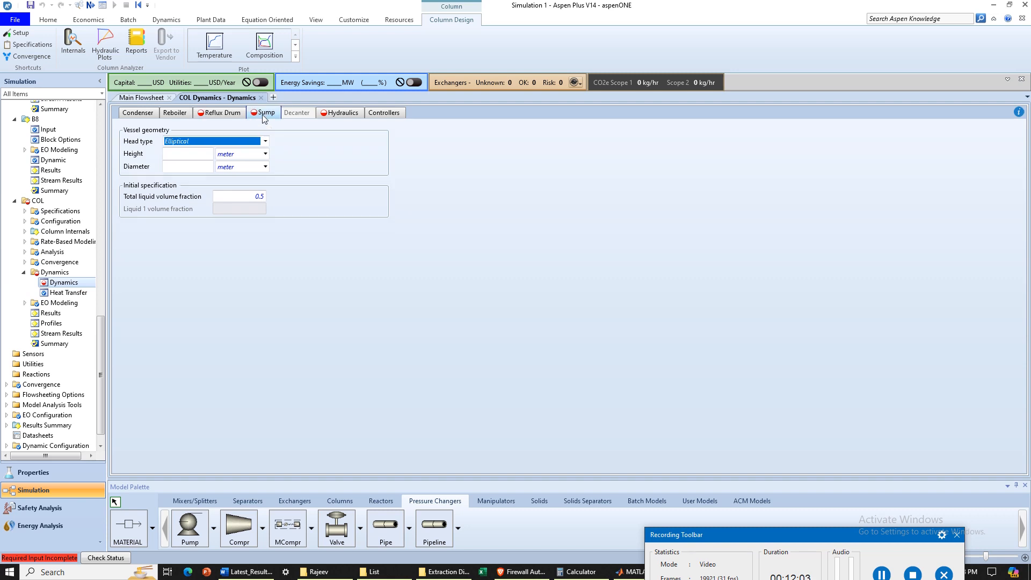
click(335, 113)
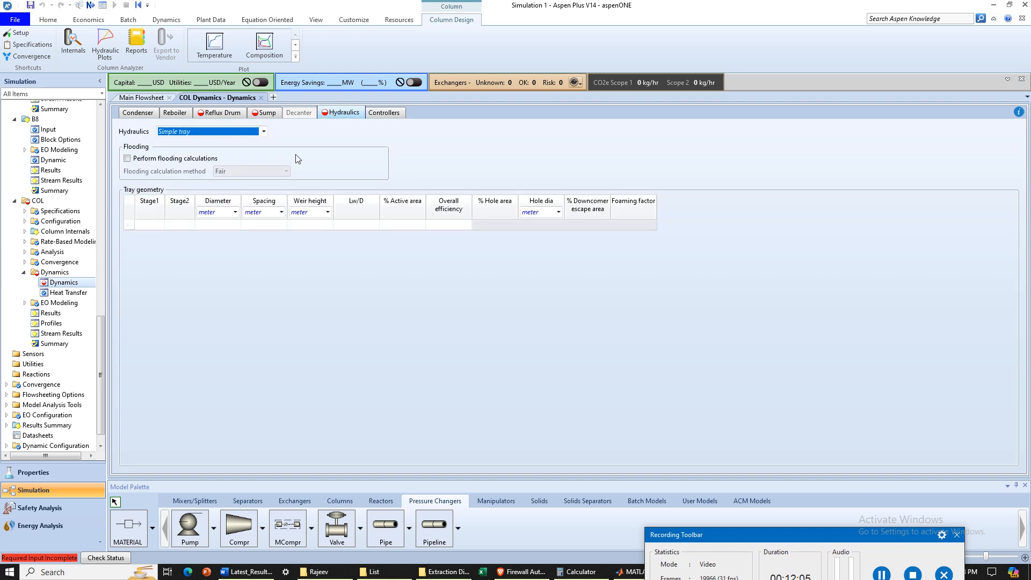
click(218, 114)
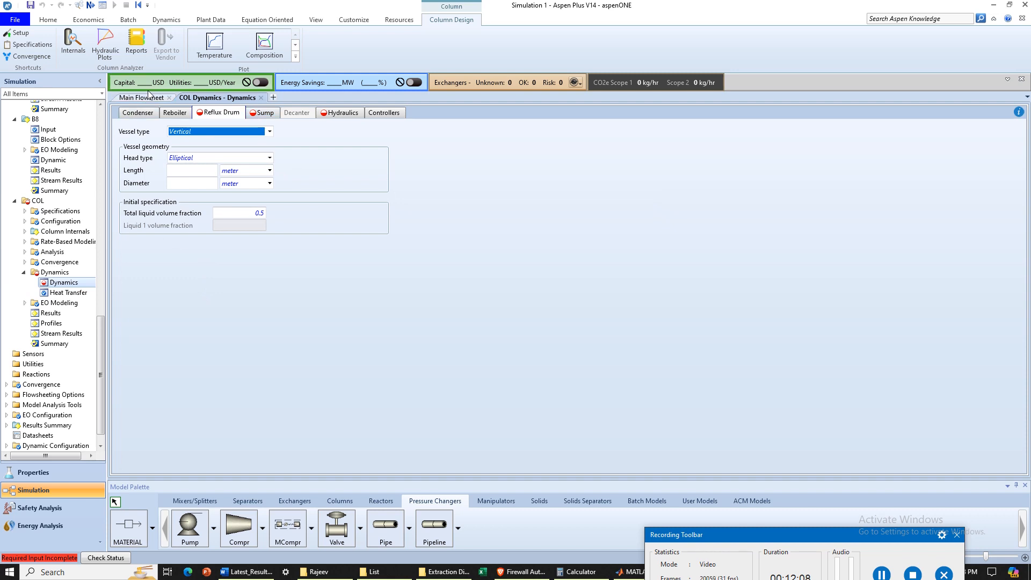
click(154, 98)
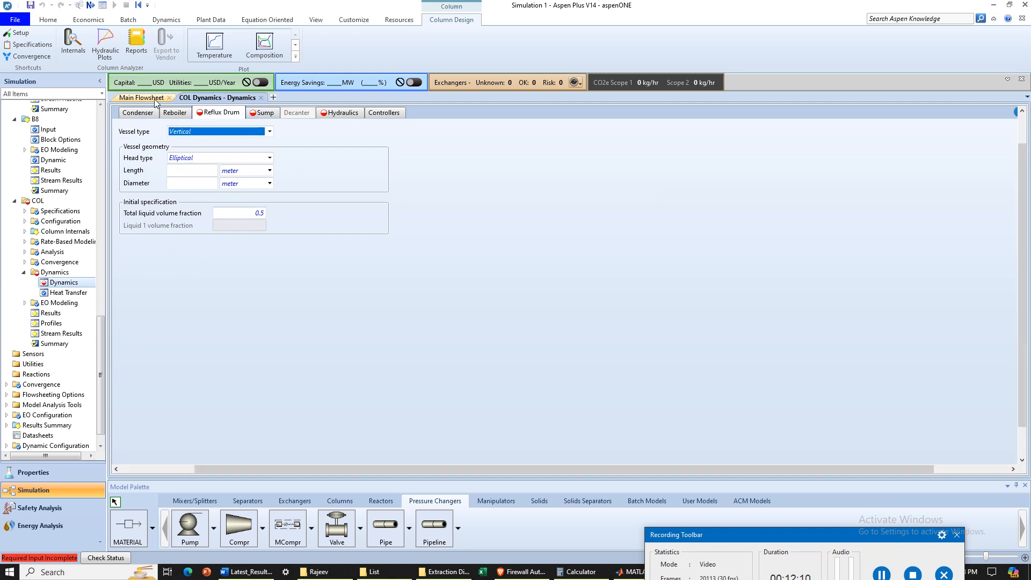
Step: Open the COL column's hydraulics profiles and set the liquid-from volume flow unit to cum/min
double_click(507, 244)
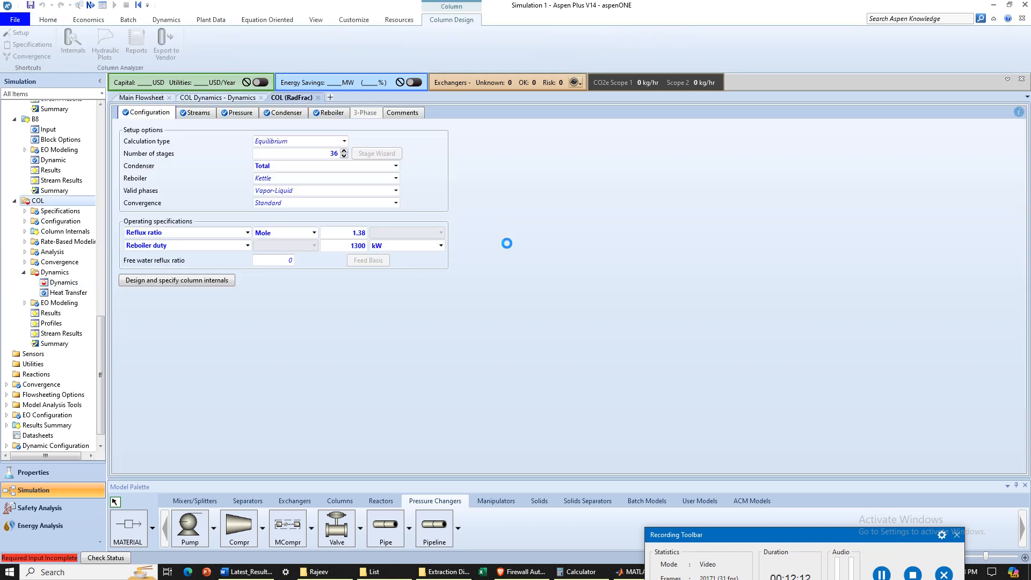
click(52, 323)
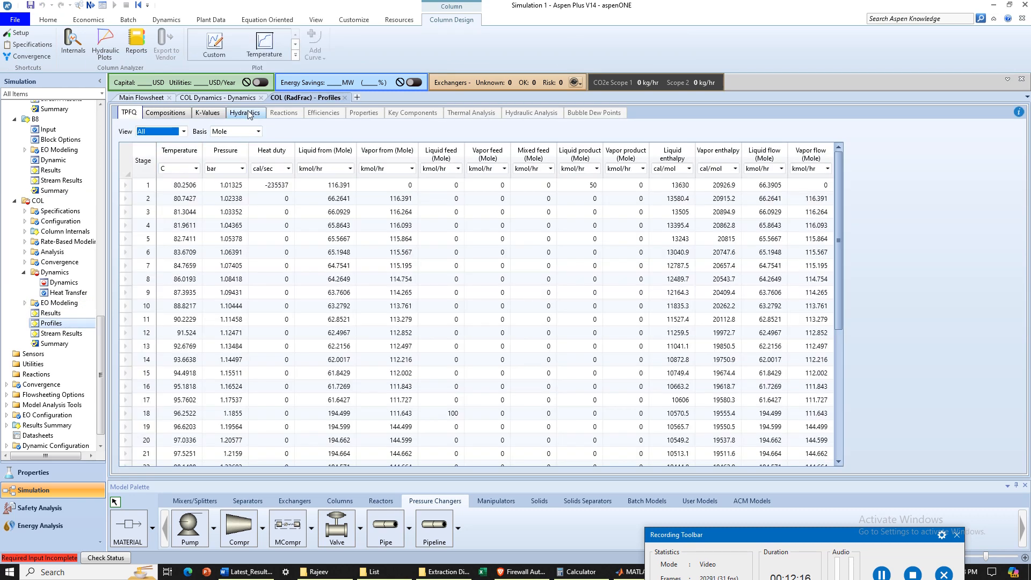
click(249, 114)
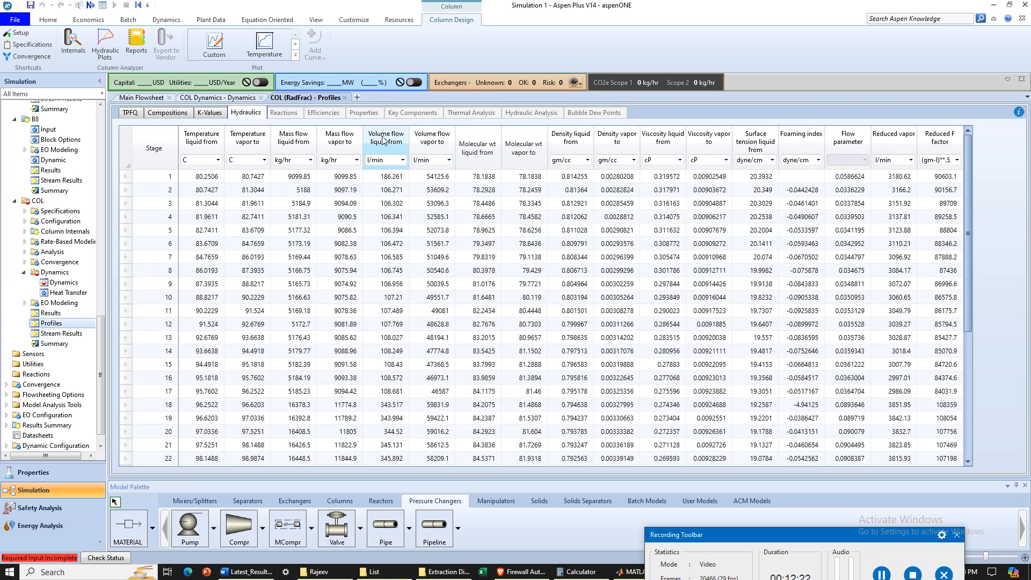
click(402, 159)
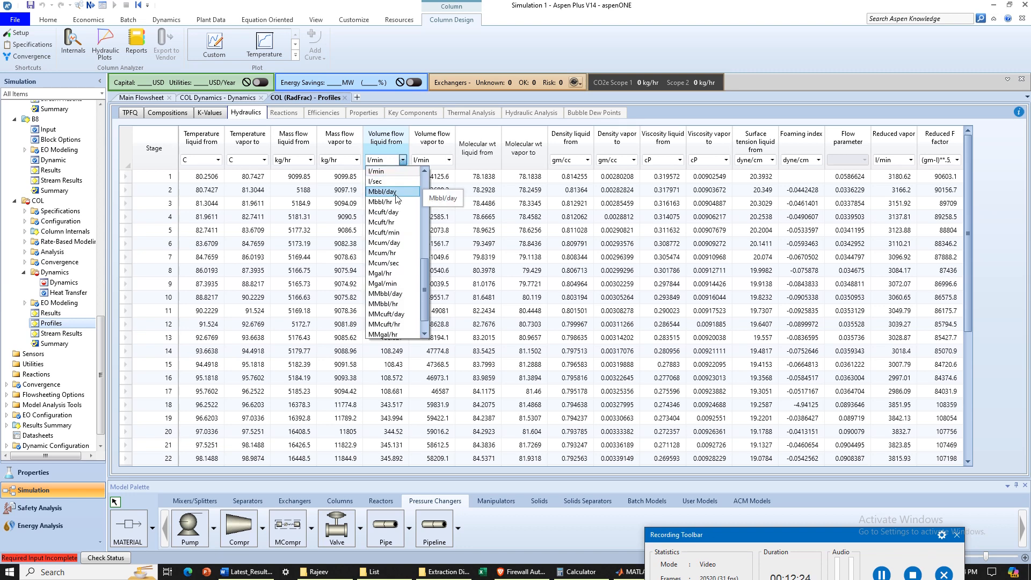
scroll(396, 196, up, 2)
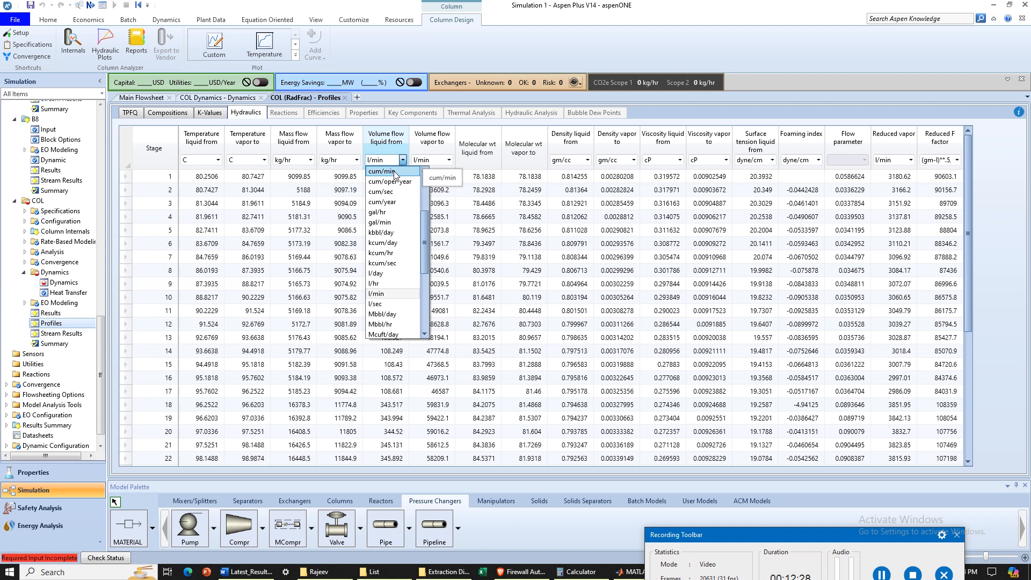
click(384, 171)
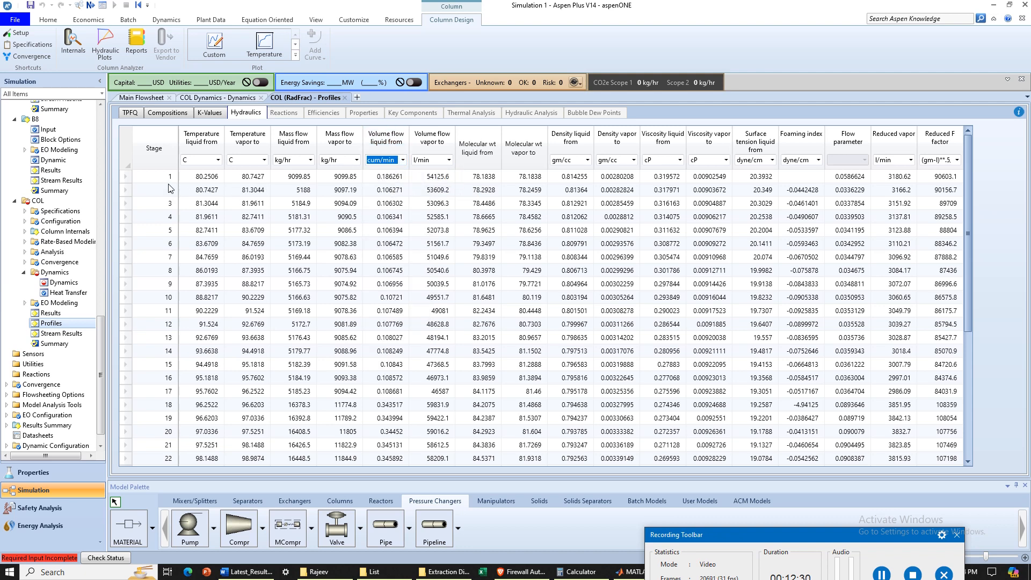
Step: Examine the liquid volume flows leaving stage 1 and stage 35 in the hydraulics profile
click(126, 176)
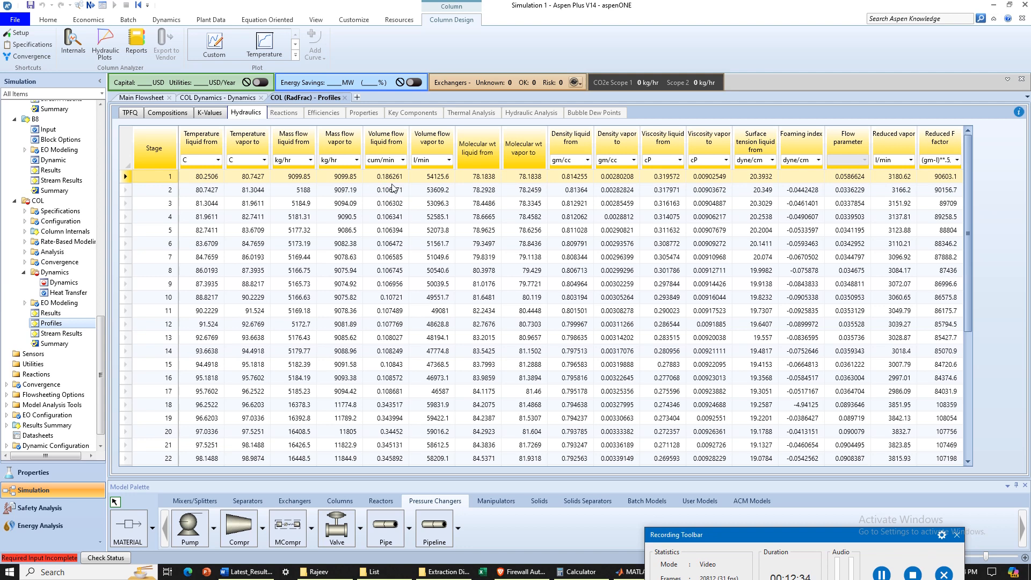
click(438, 182)
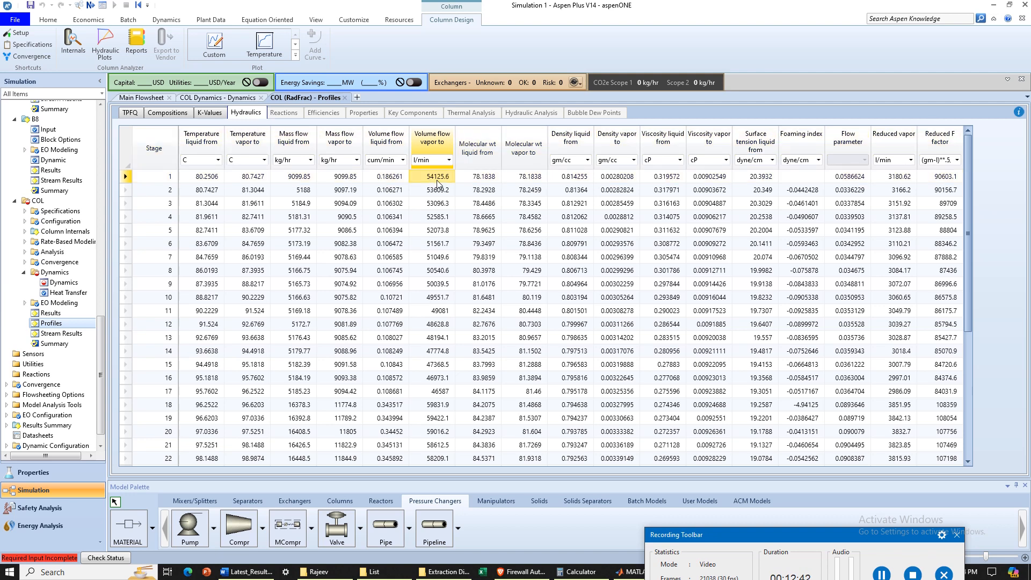
click(399, 177)
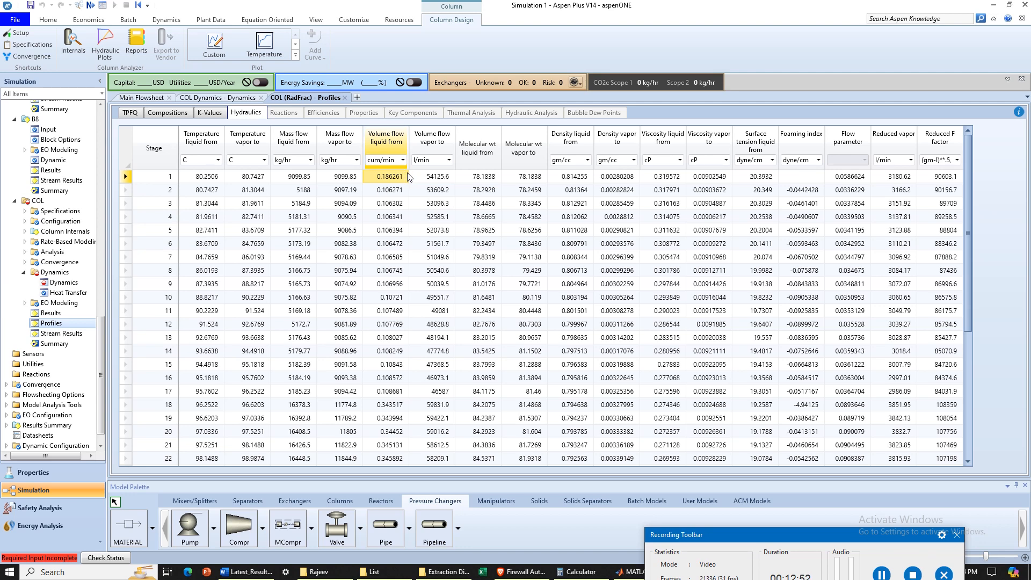
scroll(287, 411, down, 5)
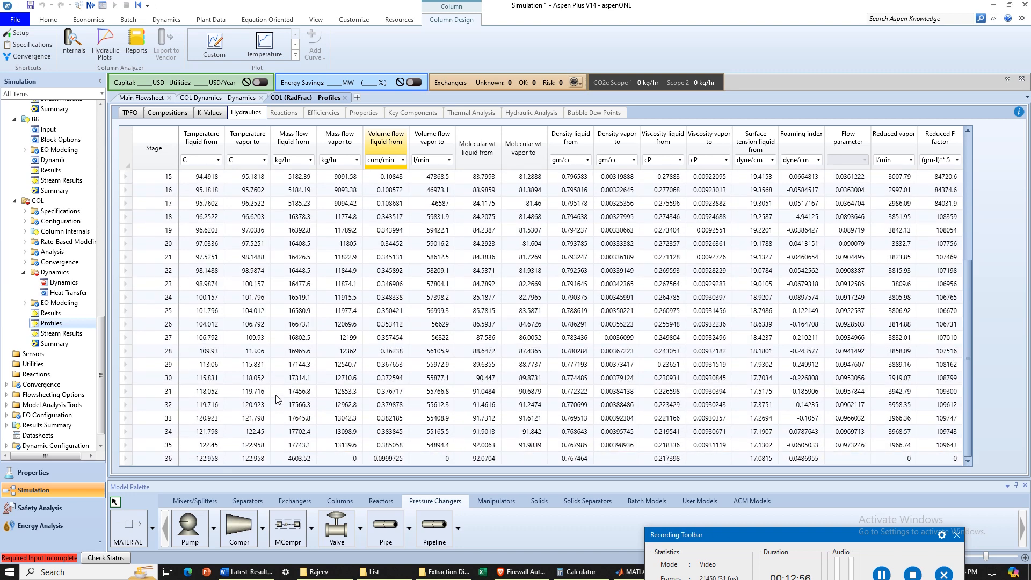
click(127, 446)
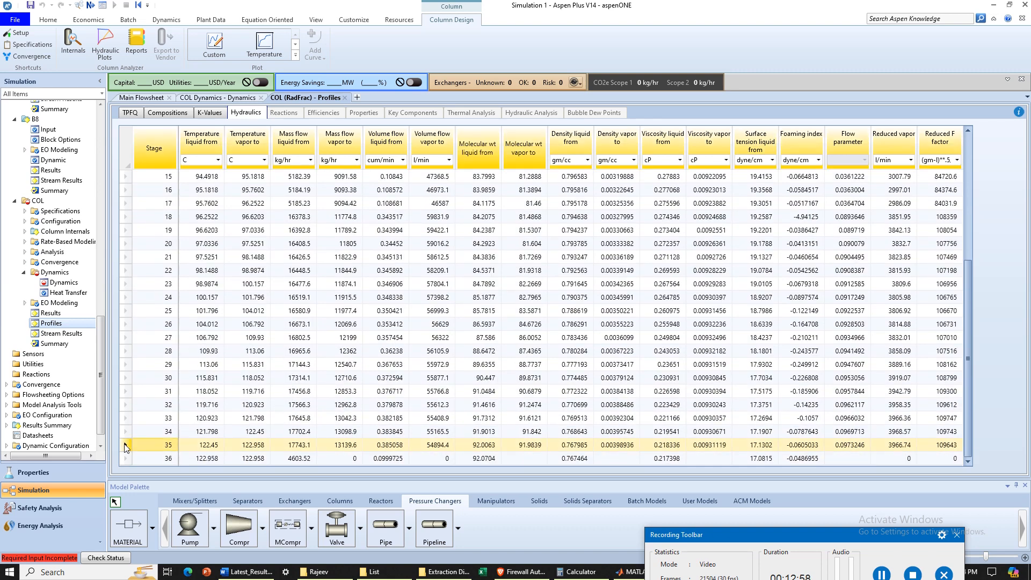
click(402, 449)
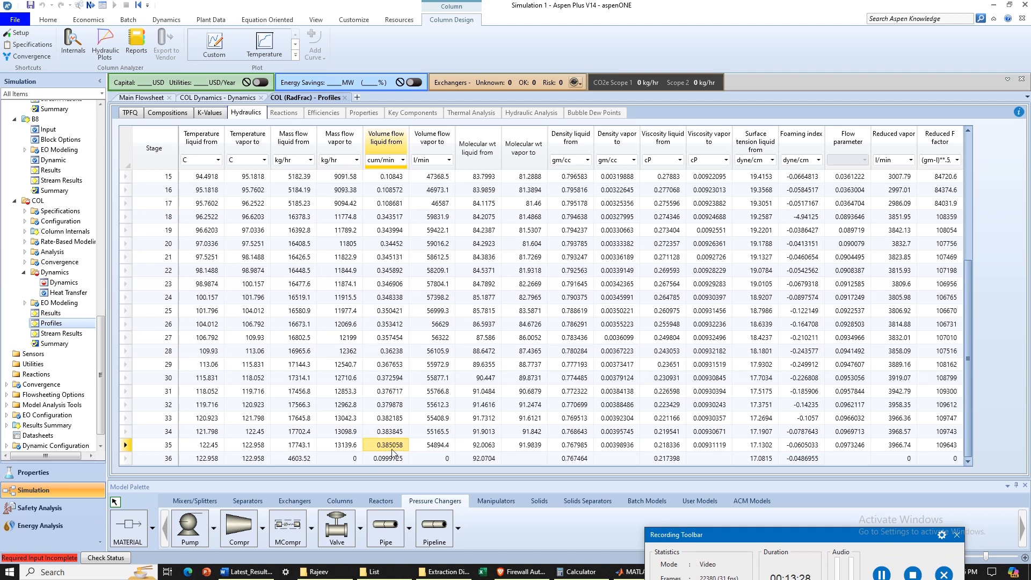
scroll(375, 376, up, 3)
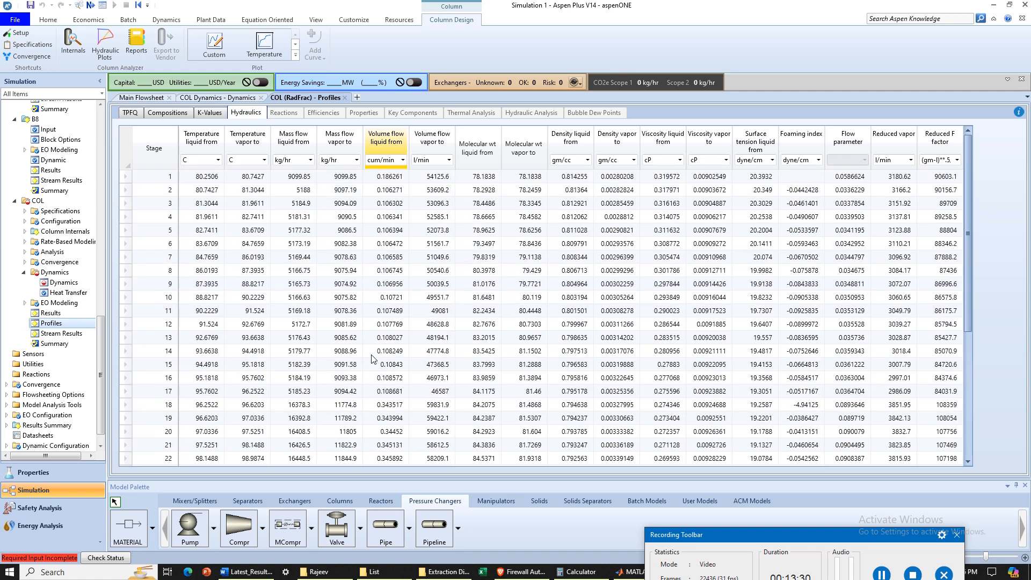
click(390, 182)
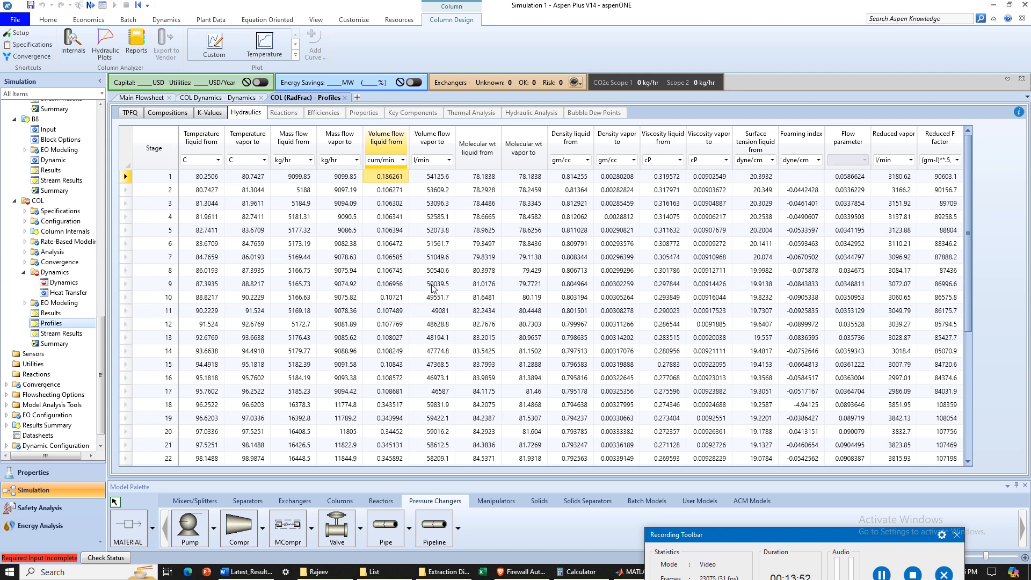
scroll(433, 289, down, 4)
scroll(433, 288, down, 1)
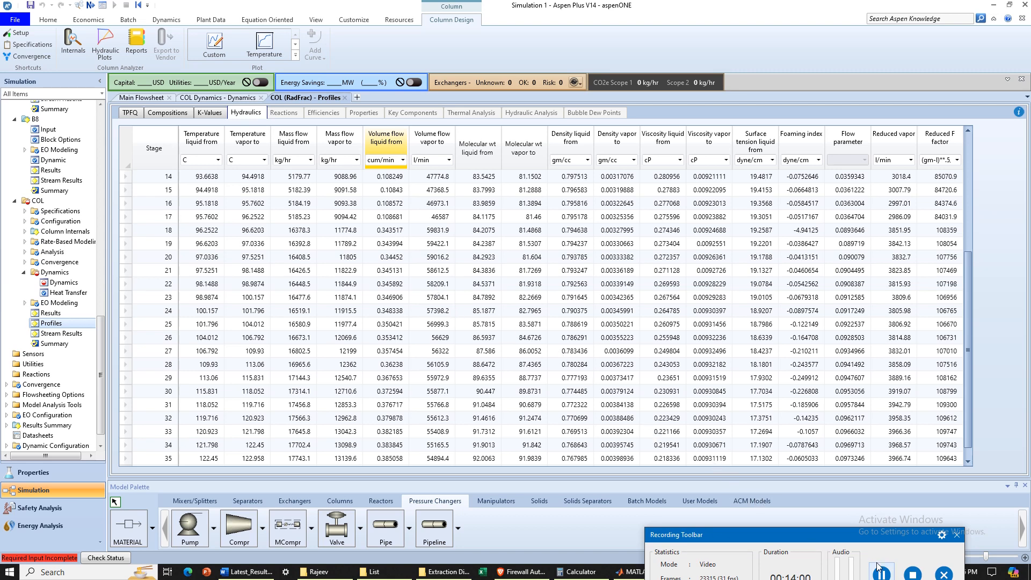
Step: Transfer the stage 1 liquid volume flow, 0.186261 cum/min, into the Flow Rate cell F6 of the Excel sizing sheet
scroll(821, 439, up, 5)
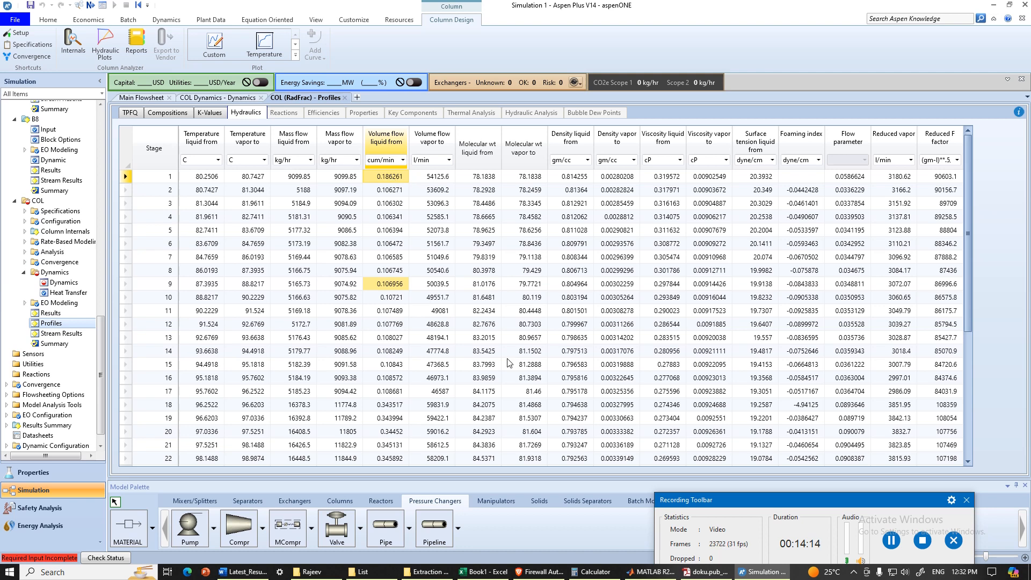
click(482, 572)
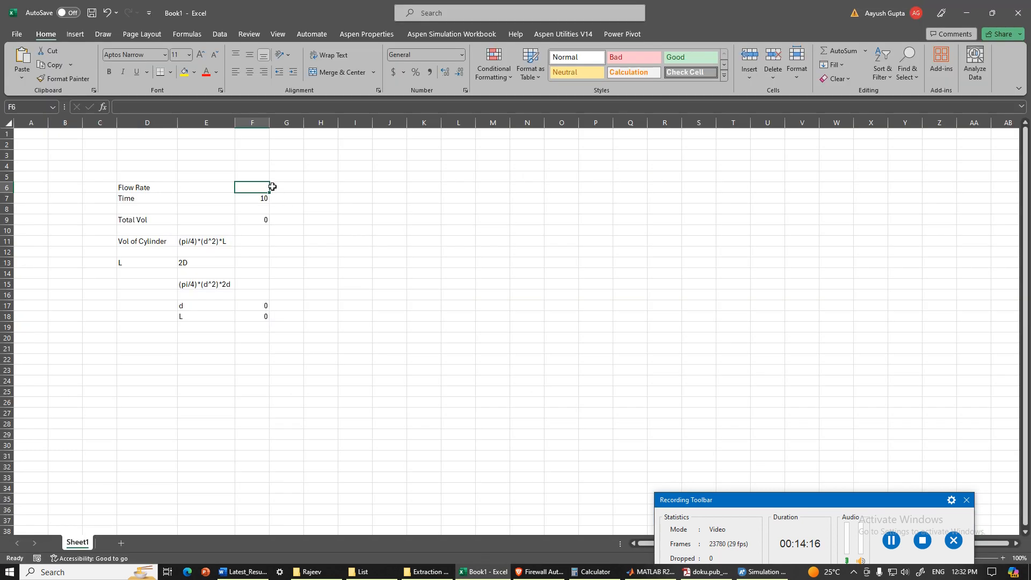
text(0.186261)
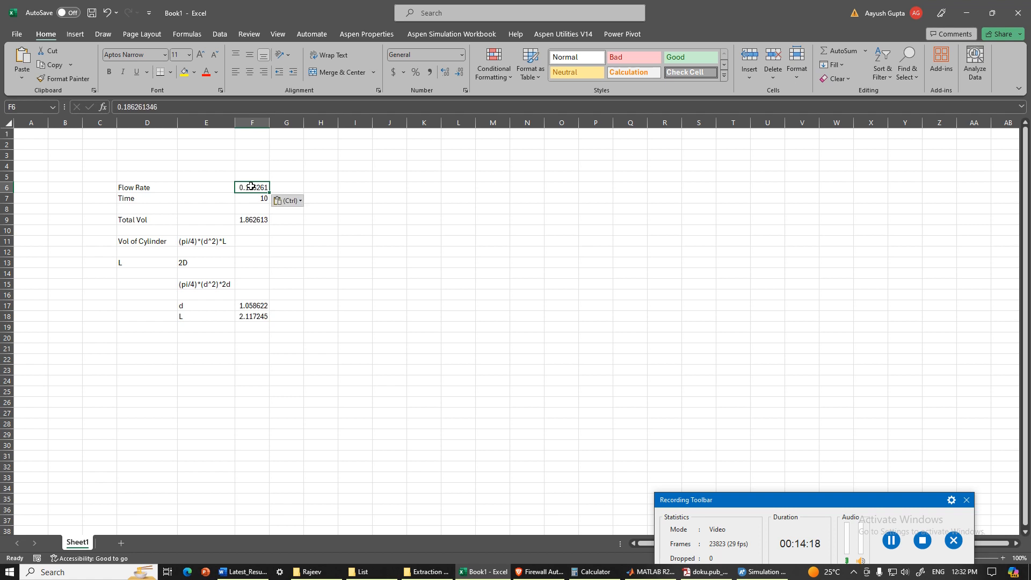
click(333, 337)
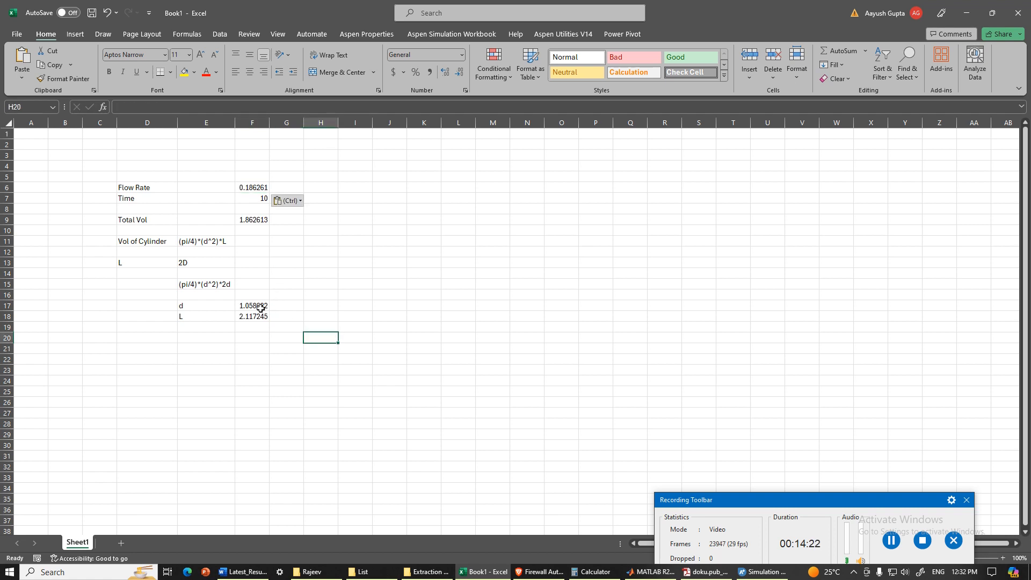
Step: Copy the calculated d and L results from F17:F18 into L17:L18 as values only
drag(260, 307, 259, 313)
key(ctrl+c)
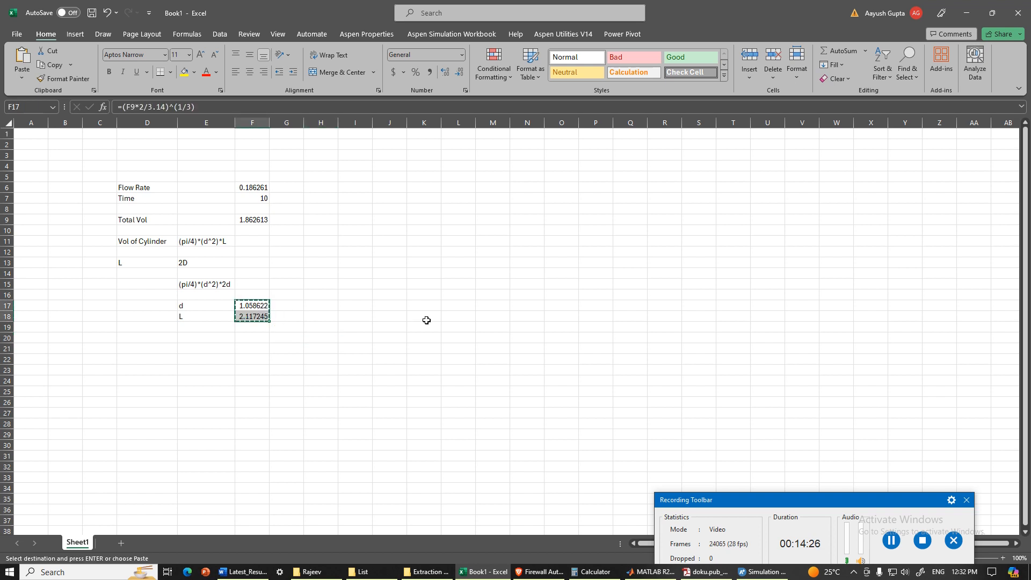
right_click(457, 303)
click(496, 289)
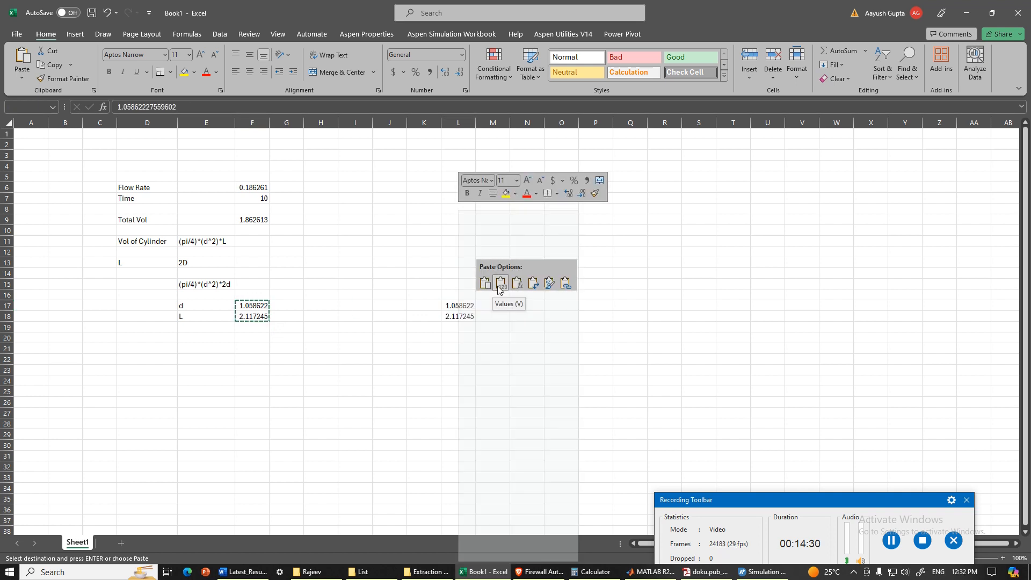
Step: Label the pasted dimensions by entering "ReflexDRum" in cell L15
click(460, 284)
text(ReflexDR)
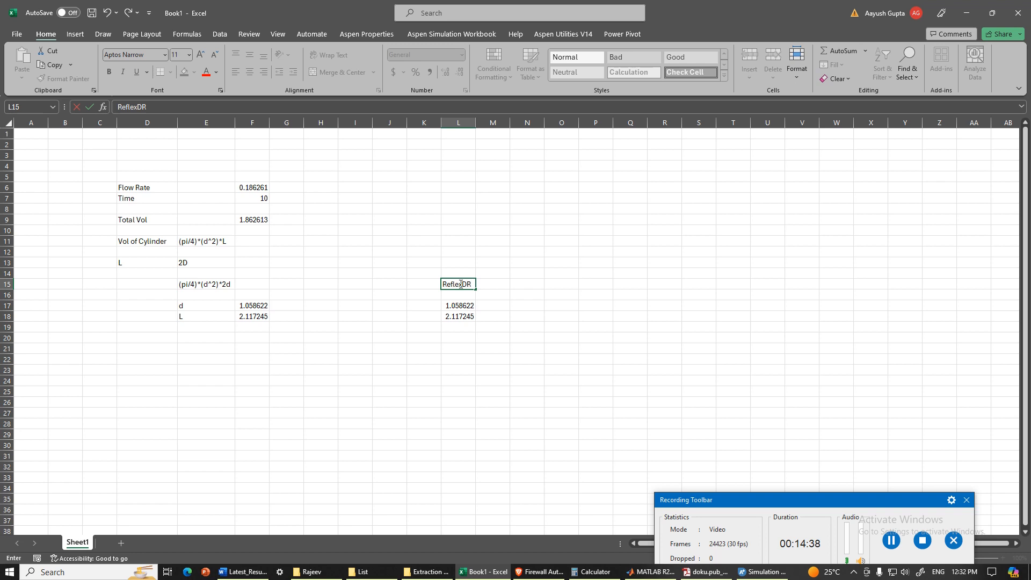
text(um)
key(Return)
click(416, 333)
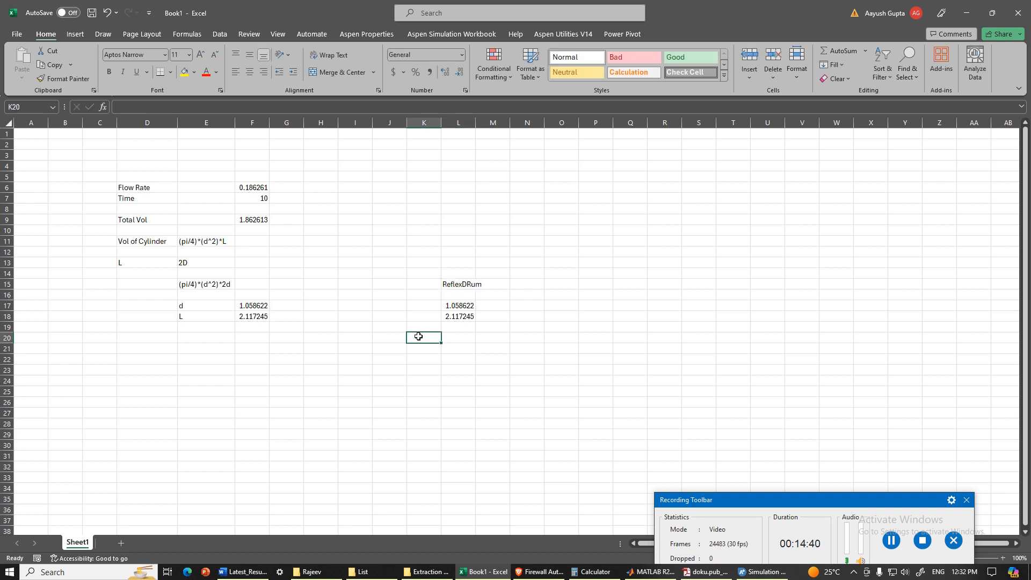
Step: Copy the stage 35 liquid volume flow from the Aspen Plus hydraulics profile and return to the Excel sizing sheet
click(259, 186)
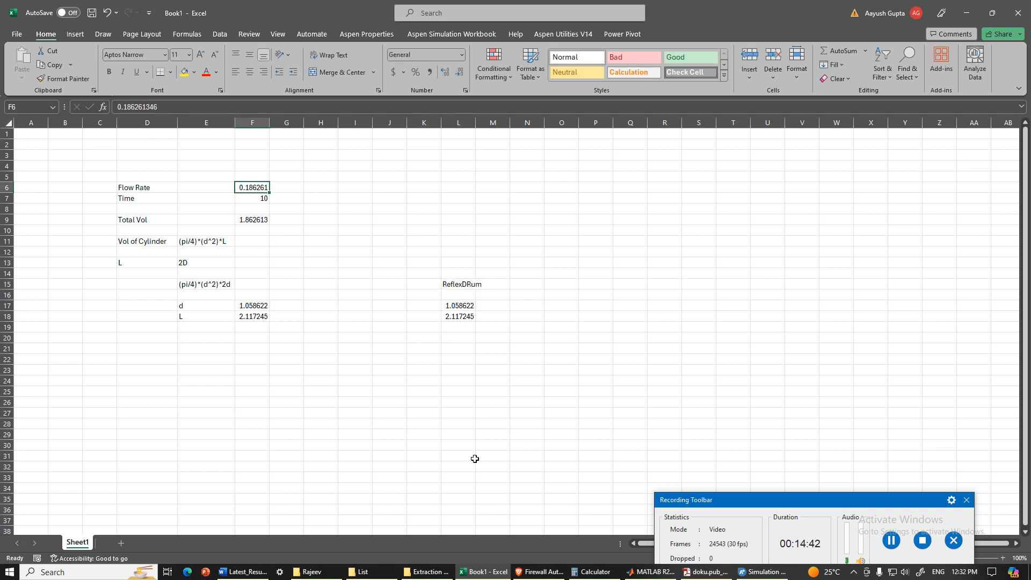
click(762, 572)
scroll(322, 408, down, 5)
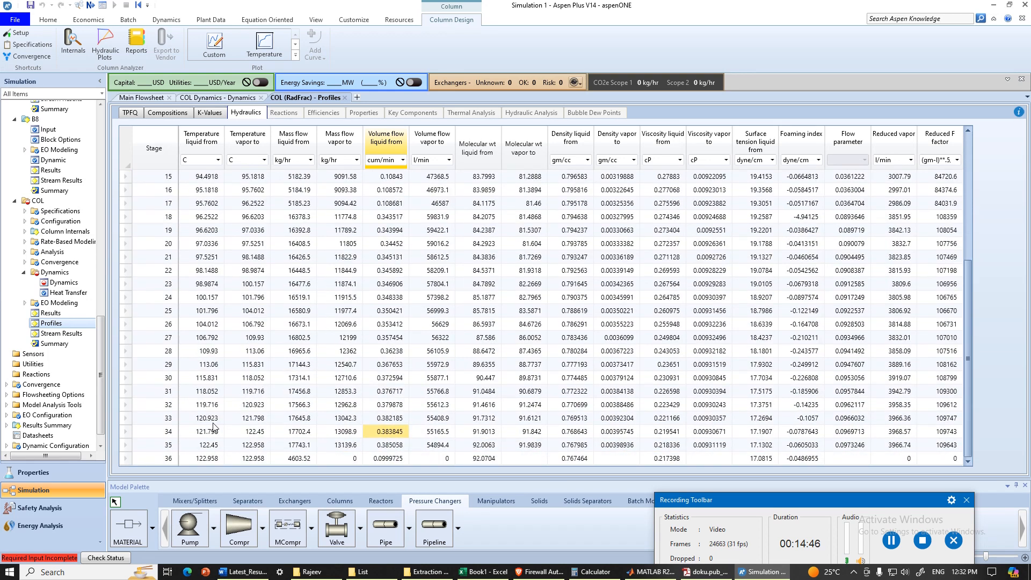
scroll(168, 445, up, 1)
click(126, 445)
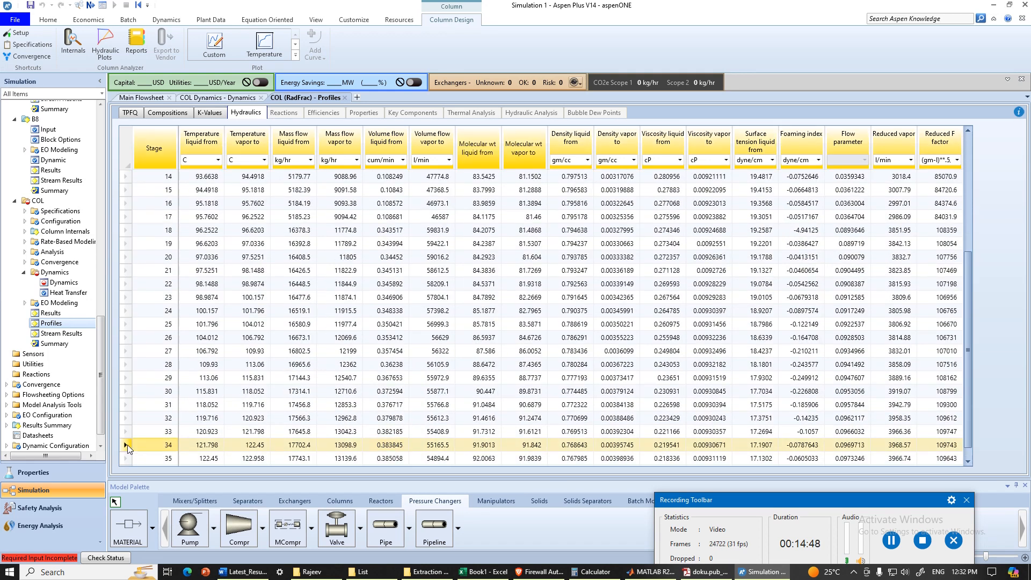
scroll(183, 452, down, 1)
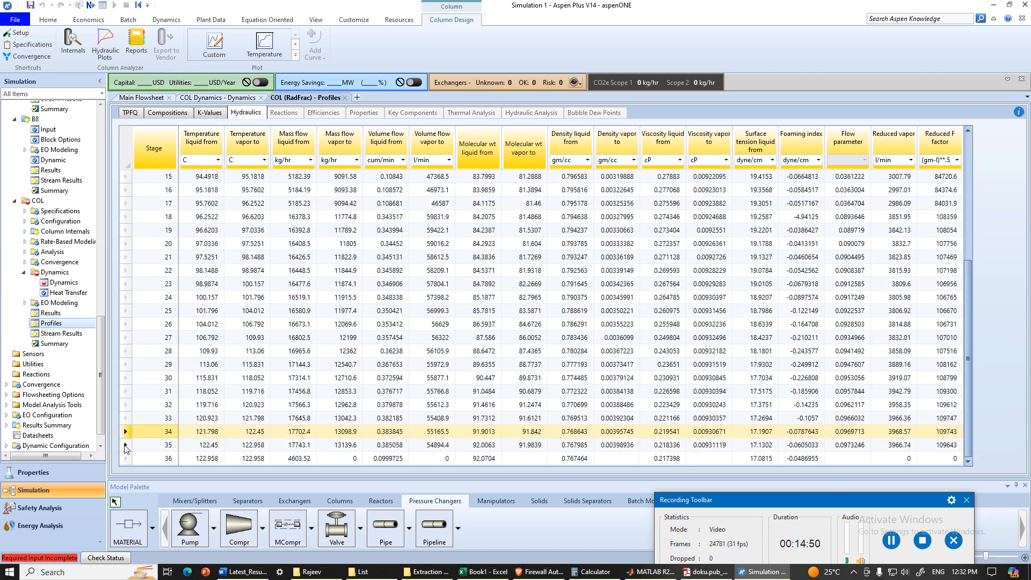
click(127, 444)
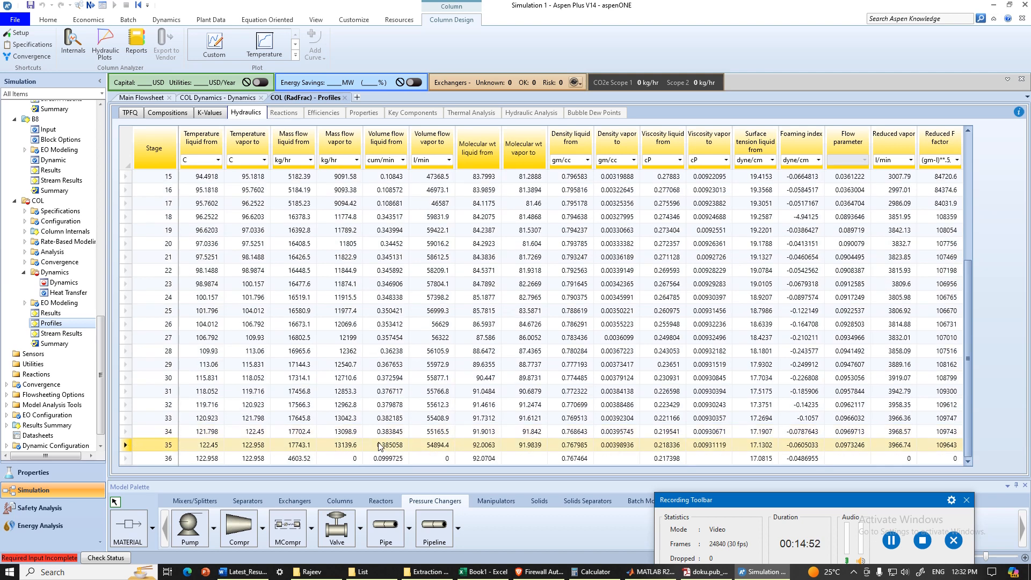
click(398, 445)
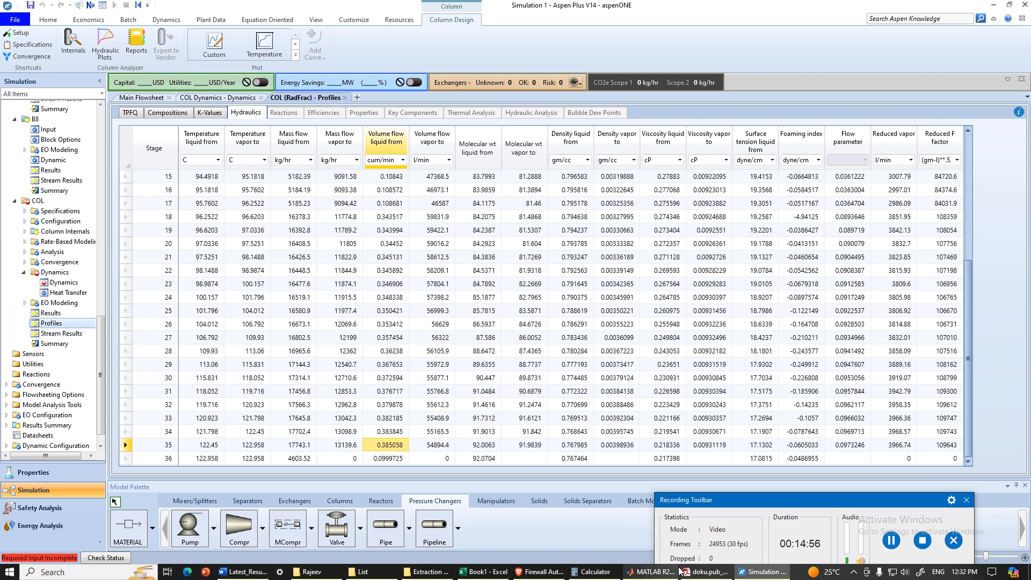
click(483, 571)
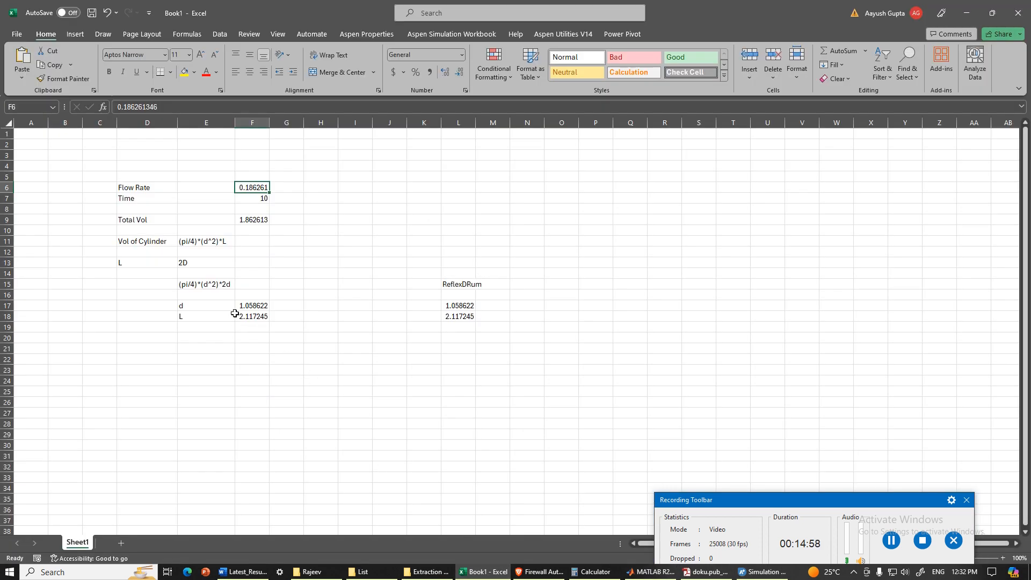
click(253, 305)
key(ctrl+v)
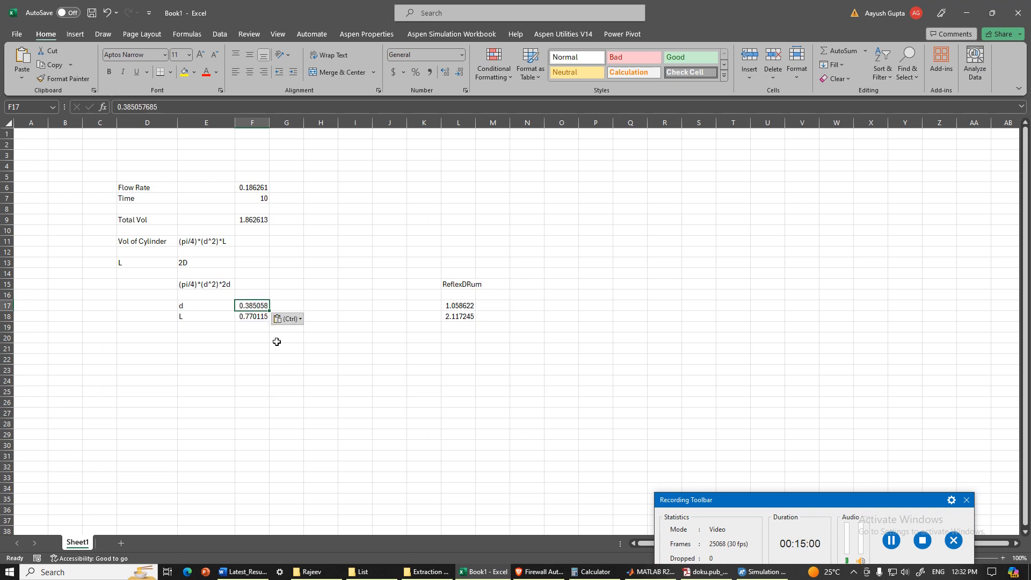
key(ctrl+z)
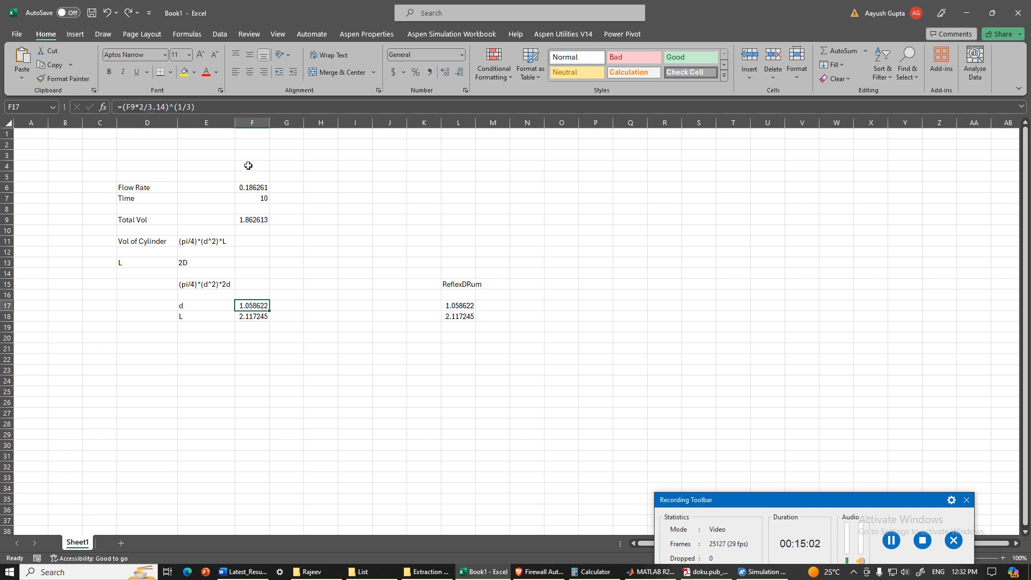
Step: Replace the flow rate in F6 with the copied stage 35 liquid flow, 0.385058
click(261, 189)
key(ctrl+v)
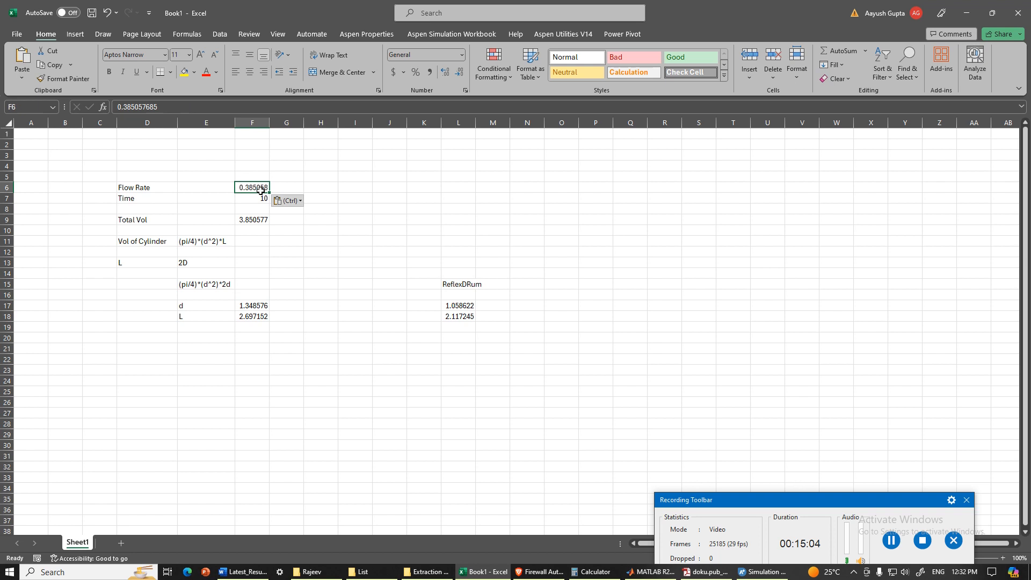
click(338, 304)
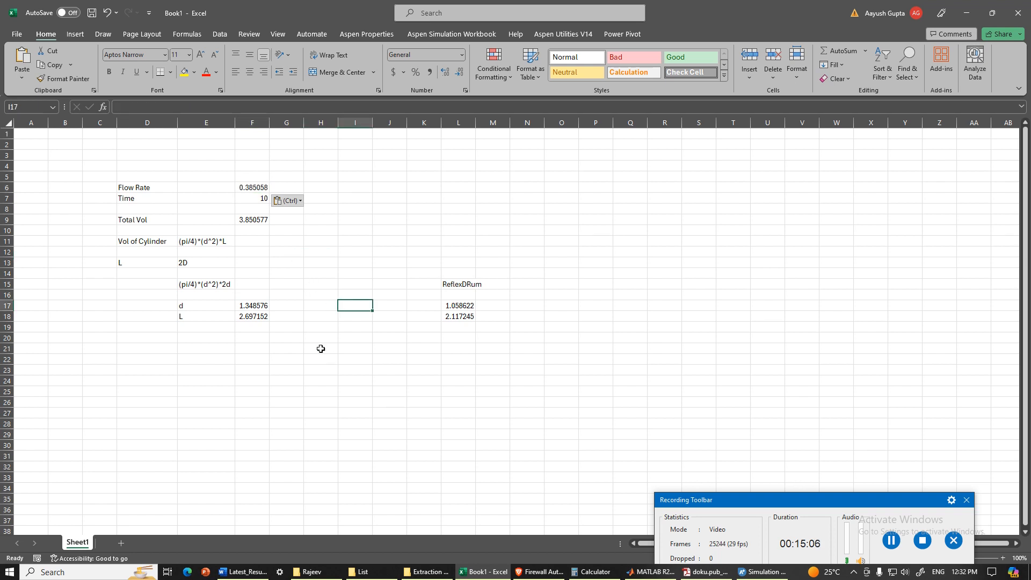
Step: Try to copy the calculated d and L results from F17:F18 into N17:N18, and undo the paste
drag(255, 301, 261, 319)
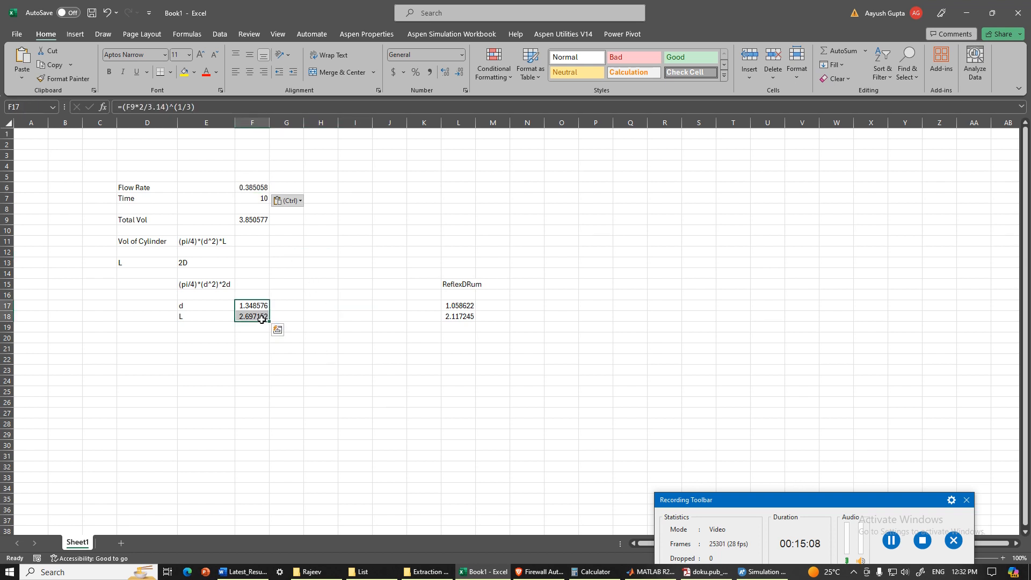
key(ctrl+c)
click(522, 302)
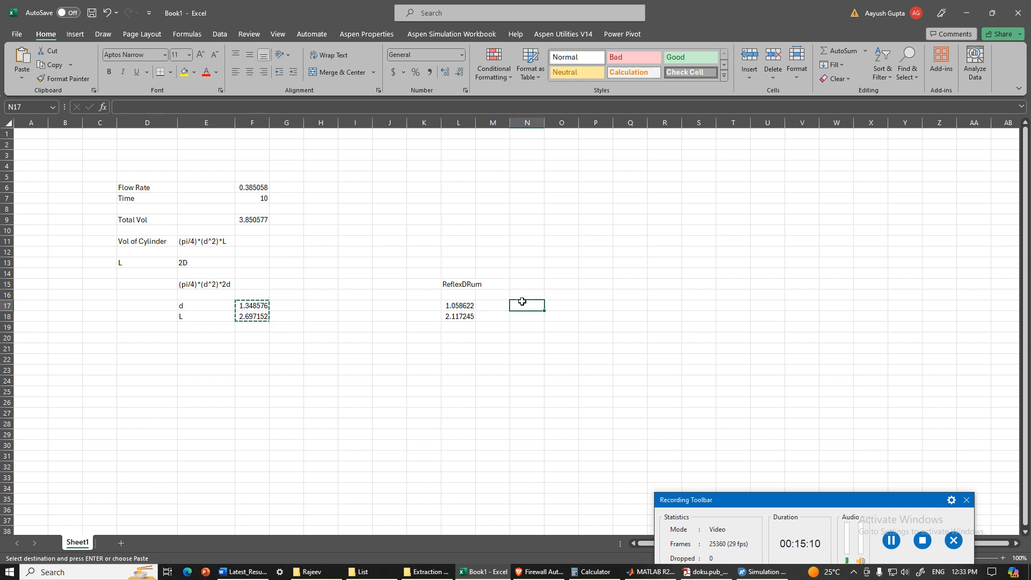
key(ctrl+v)
click(523, 352)
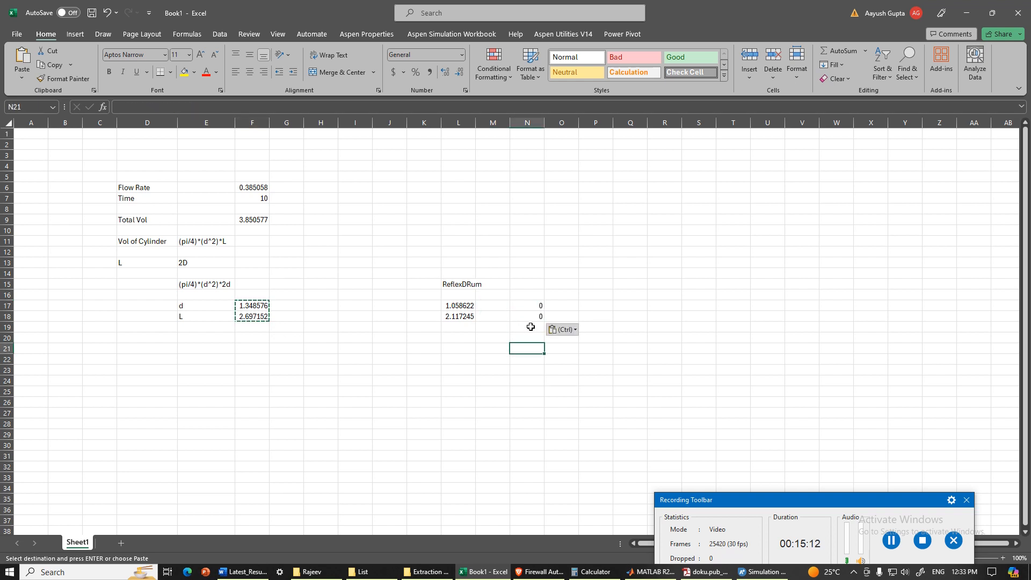
key(ctrl+z)
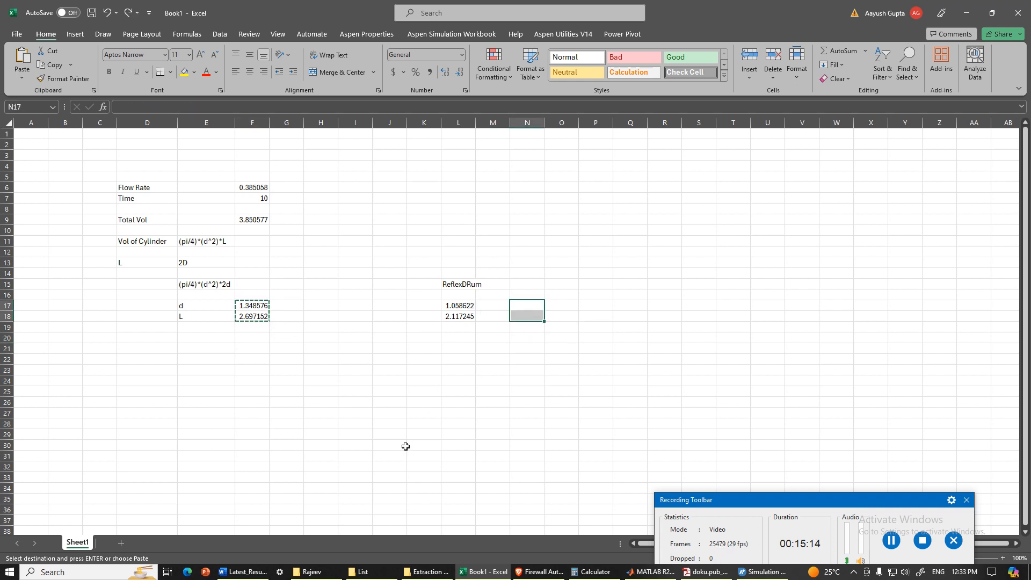
Step: Switch to Aspen Plus and set the reflux drum's head type to Flat in the COL block's dynamics specifications
click(764, 573)
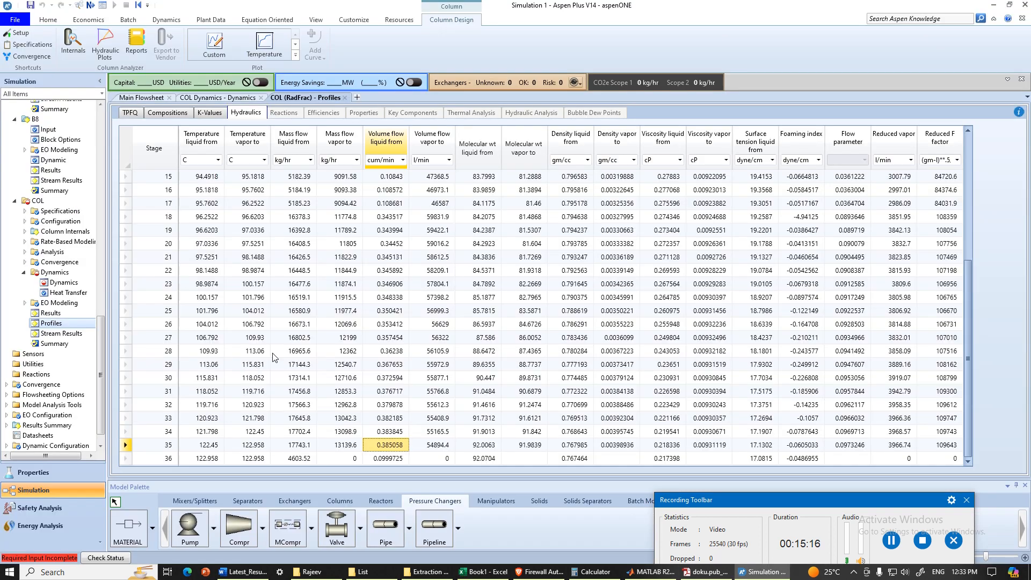
click(69, 285)
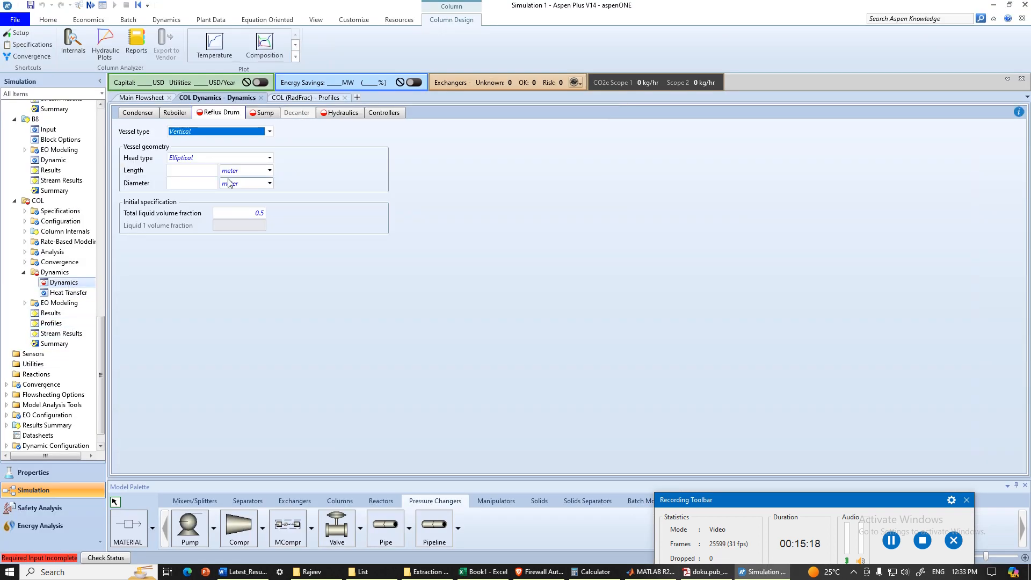
click(269, 133)
click(269, 133)
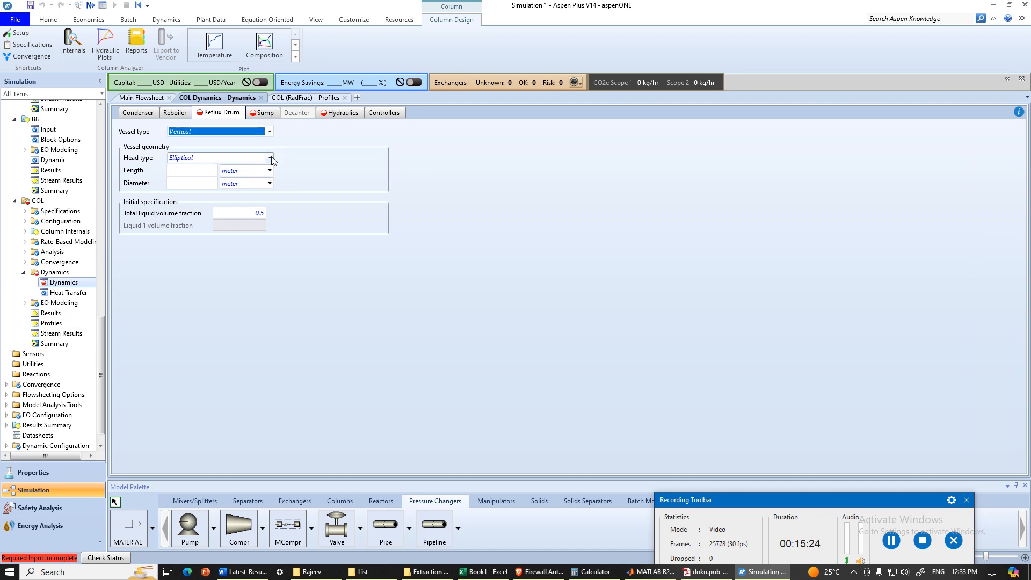
click(272, 159)
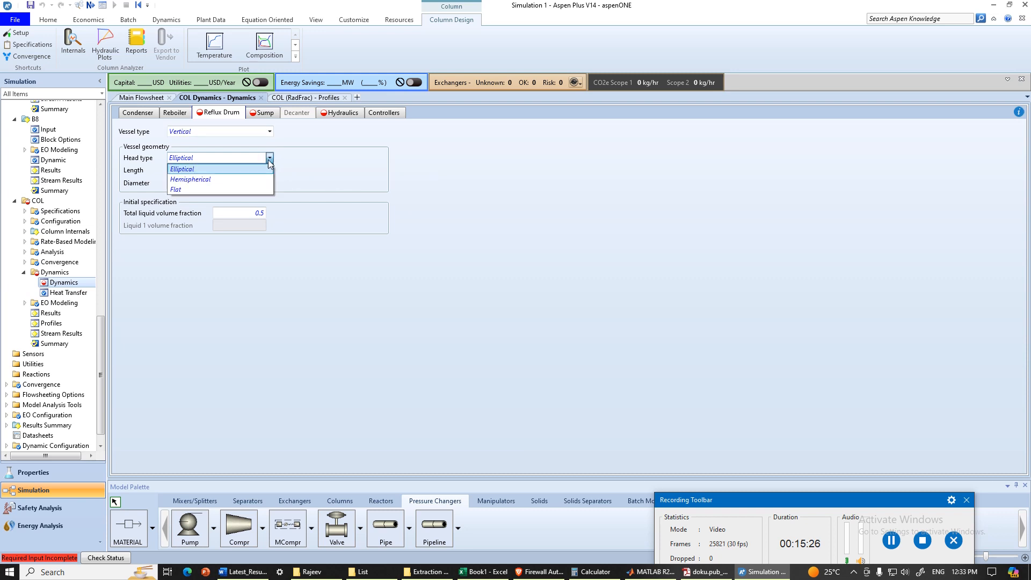
click(241, 192)
key(Tab)
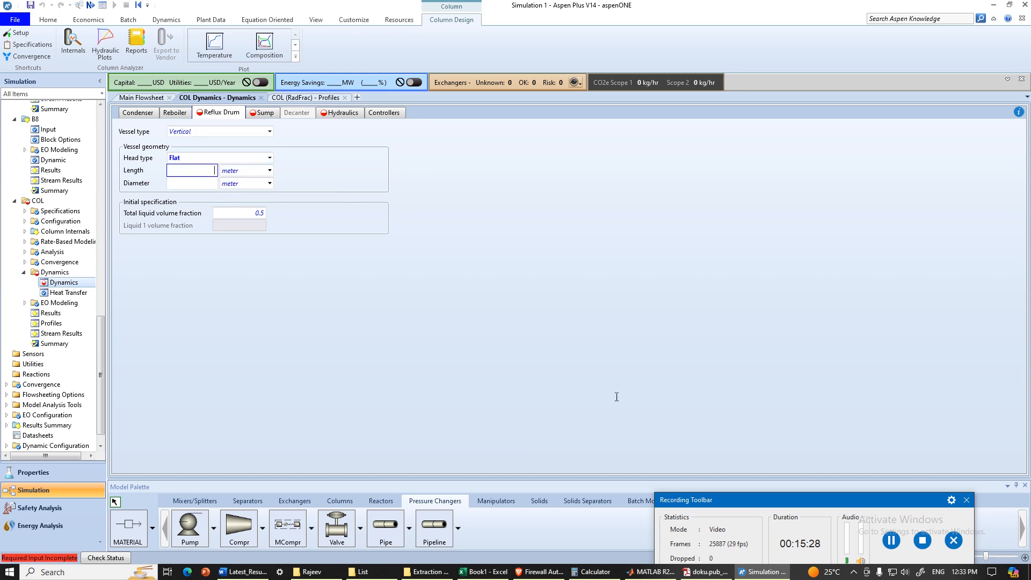
Step: Set the reflux drum's length to 2.1172 m and diameter to 1.058 m, using the dimensions in the Excel sizing sheet
click(509, 571)
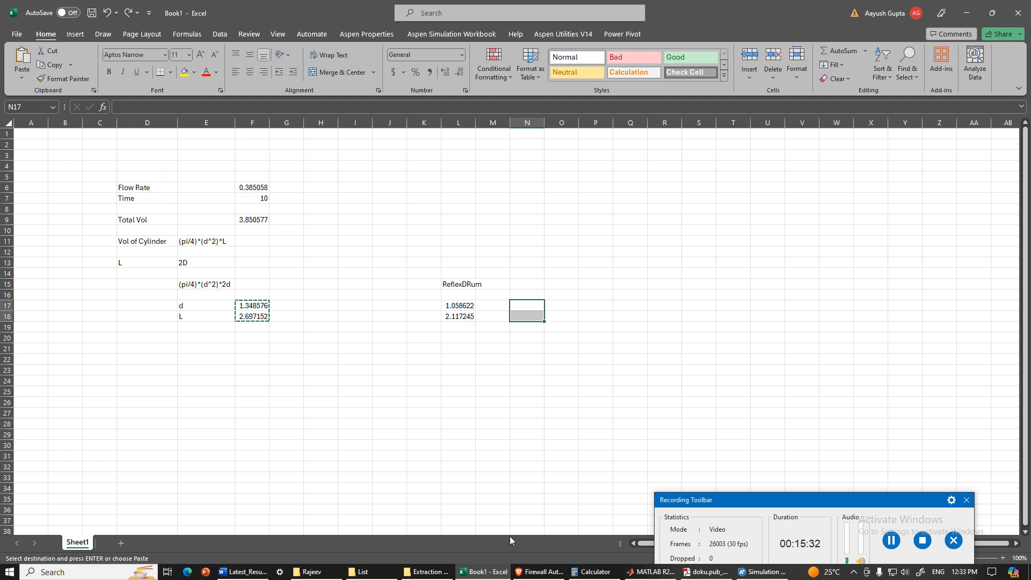
click(763, 572)
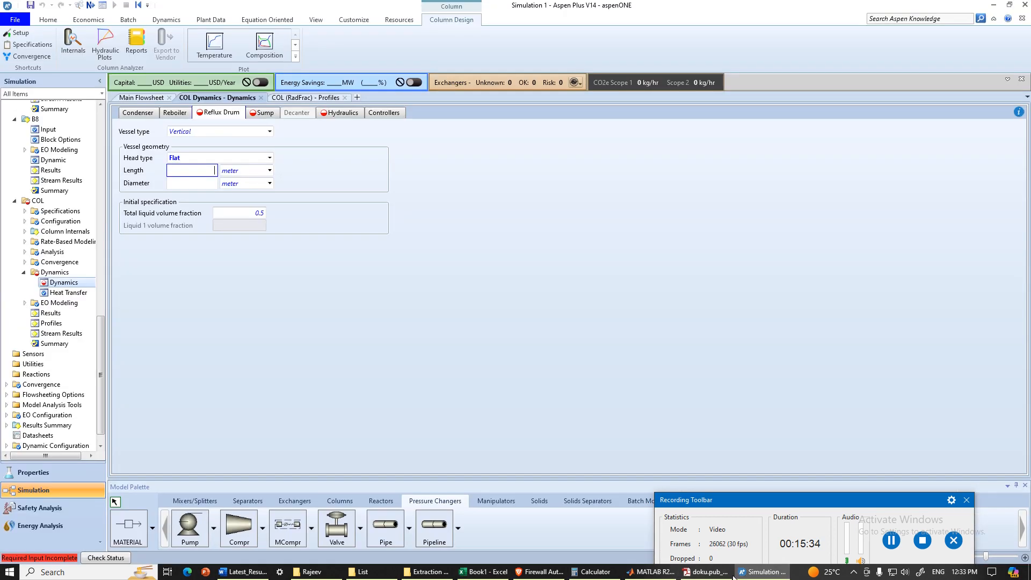
click(195, 172)
text(2.)
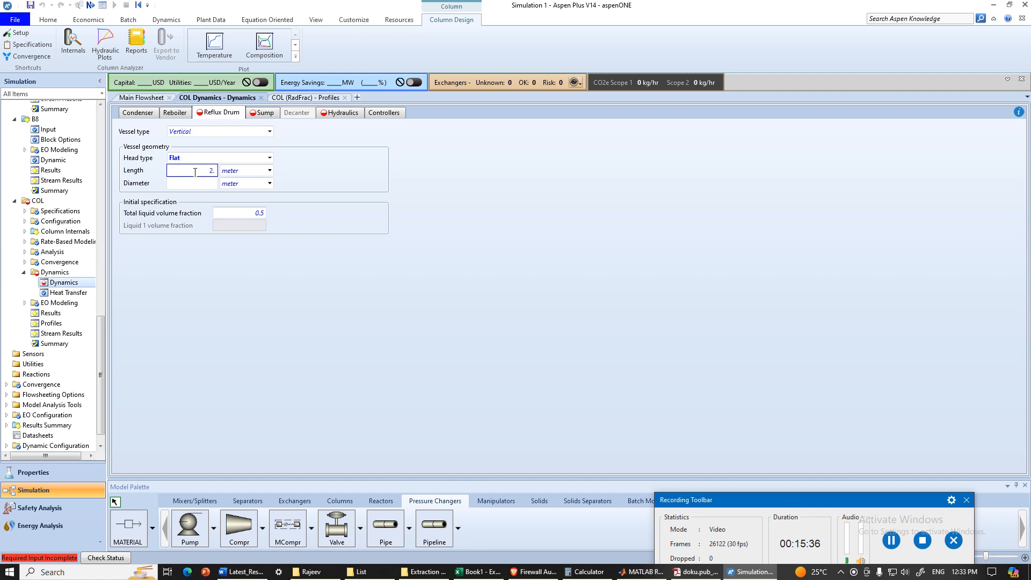
text(1172)
key(Return)
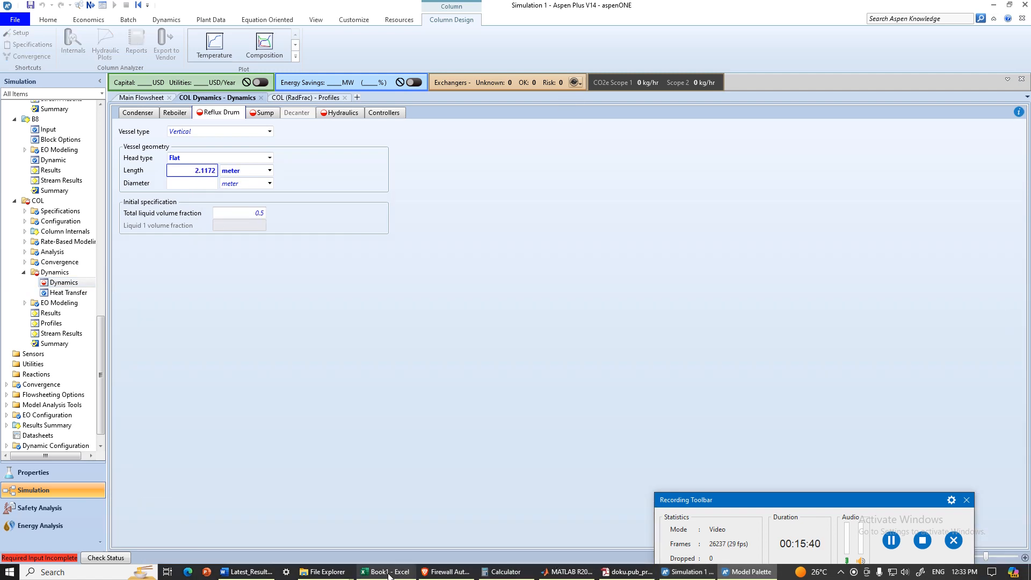
click(389, 574)
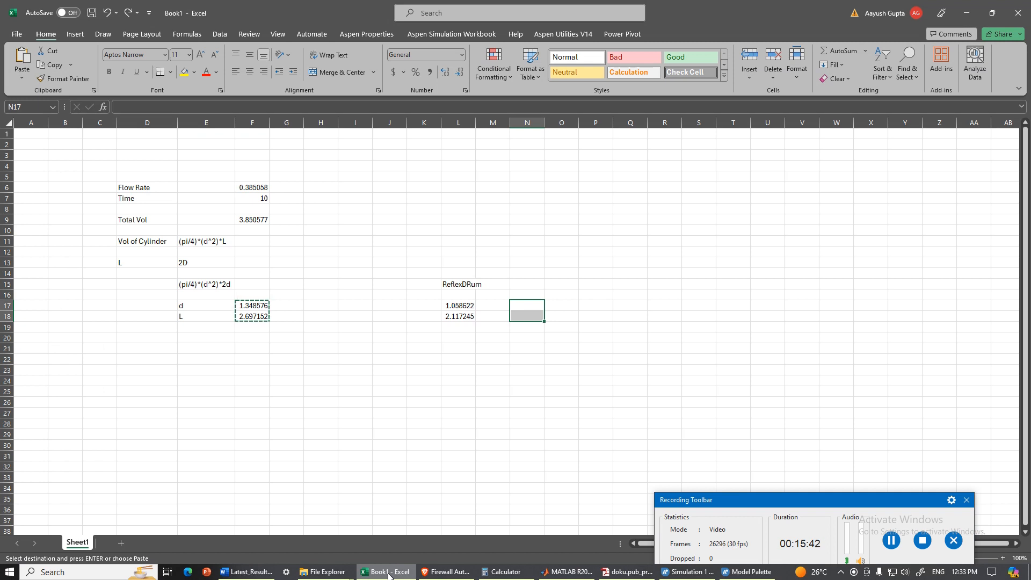
click(388, 573)
click(199, 184)
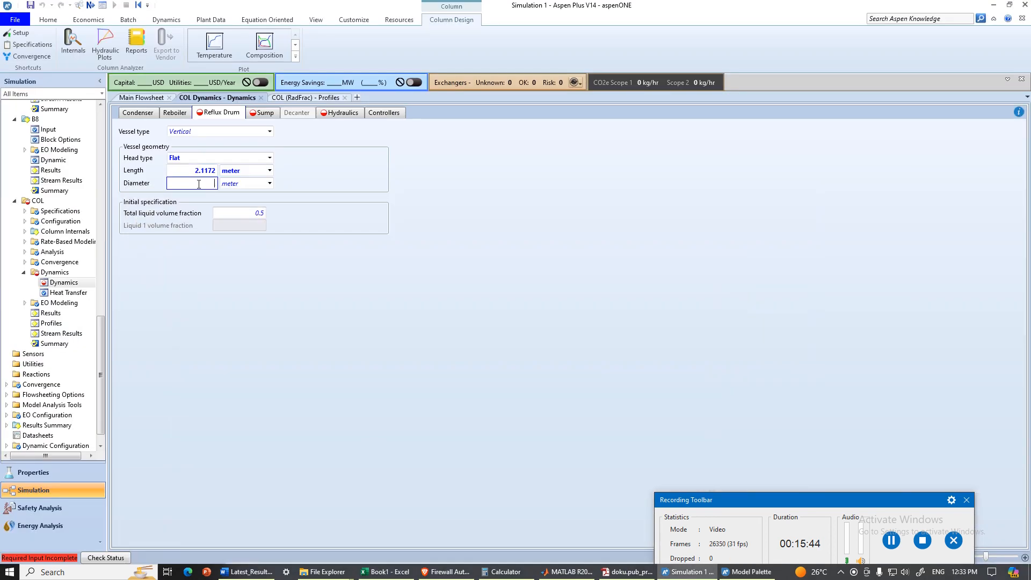
text(1.058)
key(Return)
Step: Set the sump diameter of COL to 1.3485 m, taking the value of d from F17 in Excel
click(265, 113)
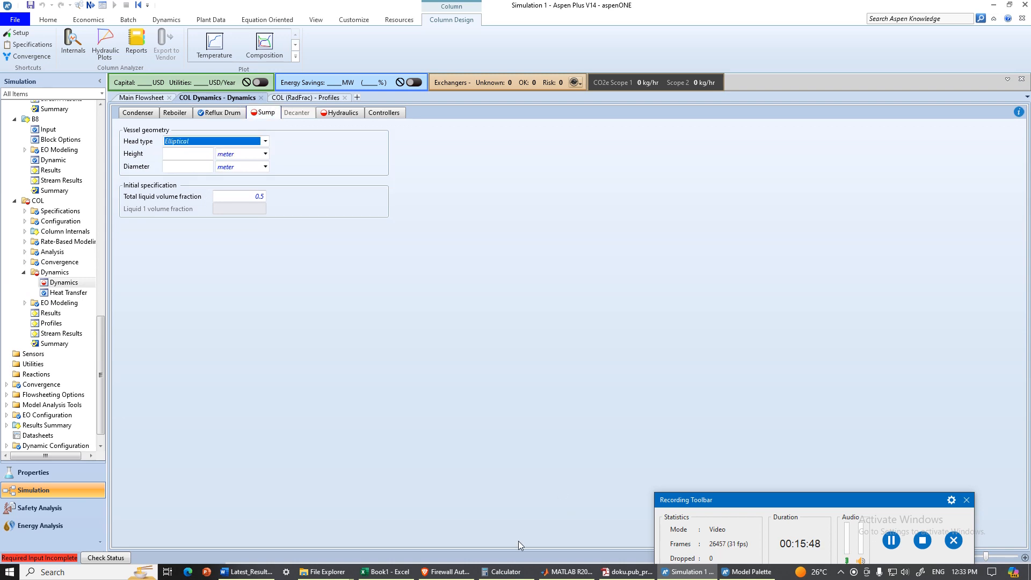
click(409, 574)
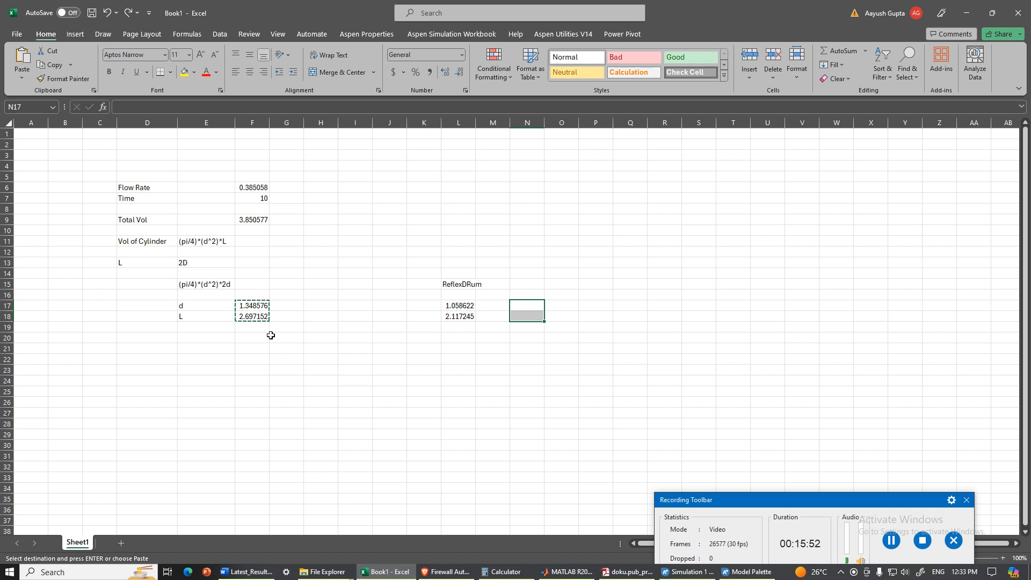
click(281, 389)
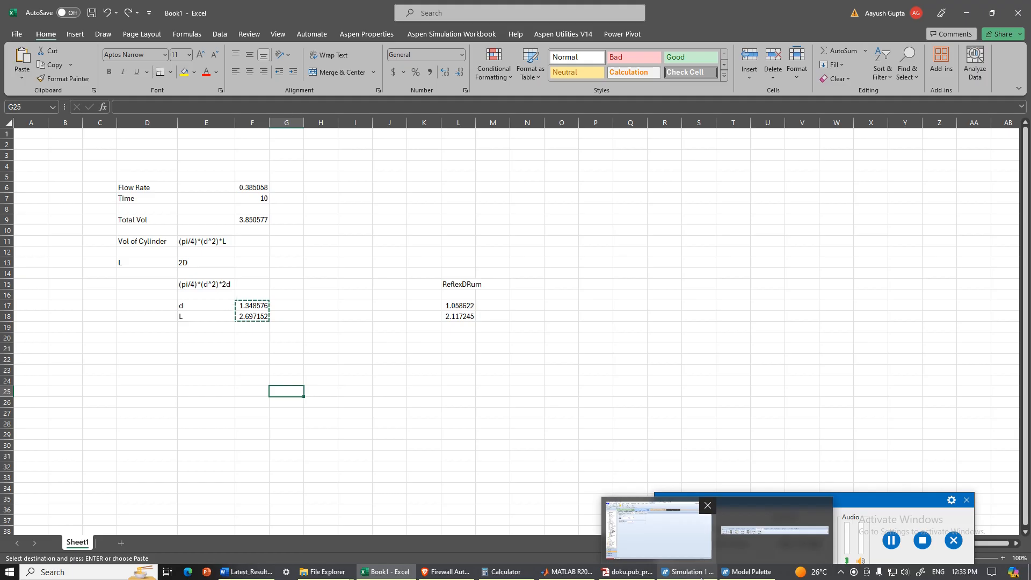
click(688, 572)
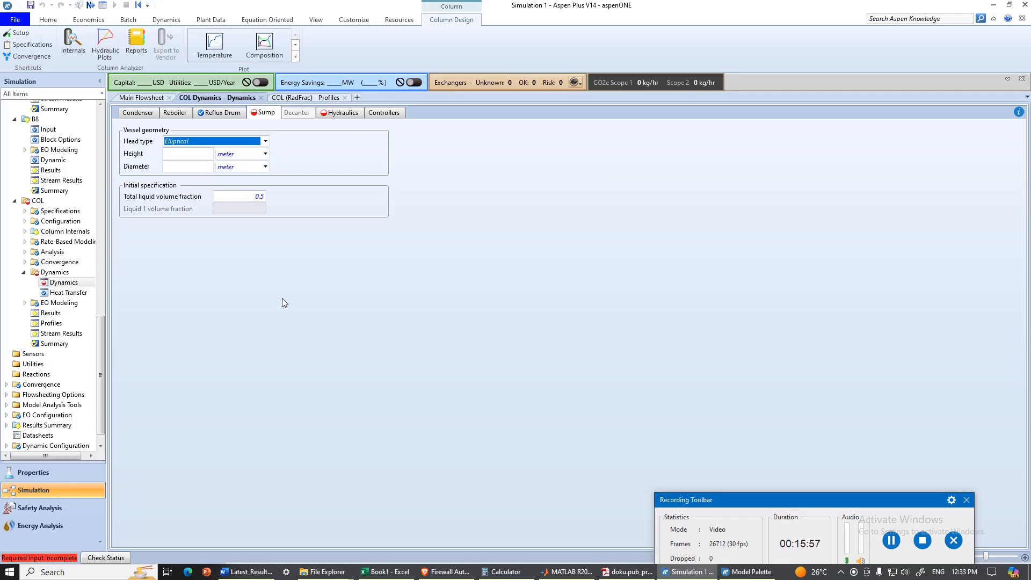
click(185, 156)
click(191, 164)
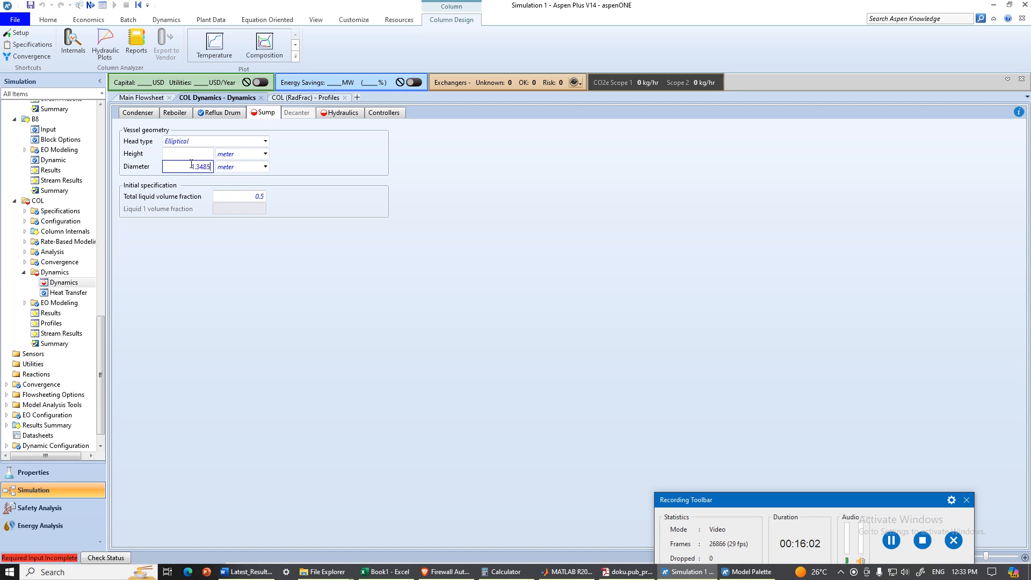
Step: Set the sump's head type to Flat and its height to 2.697 m, matching L in the Excel sizing sheet
click(265, 141)
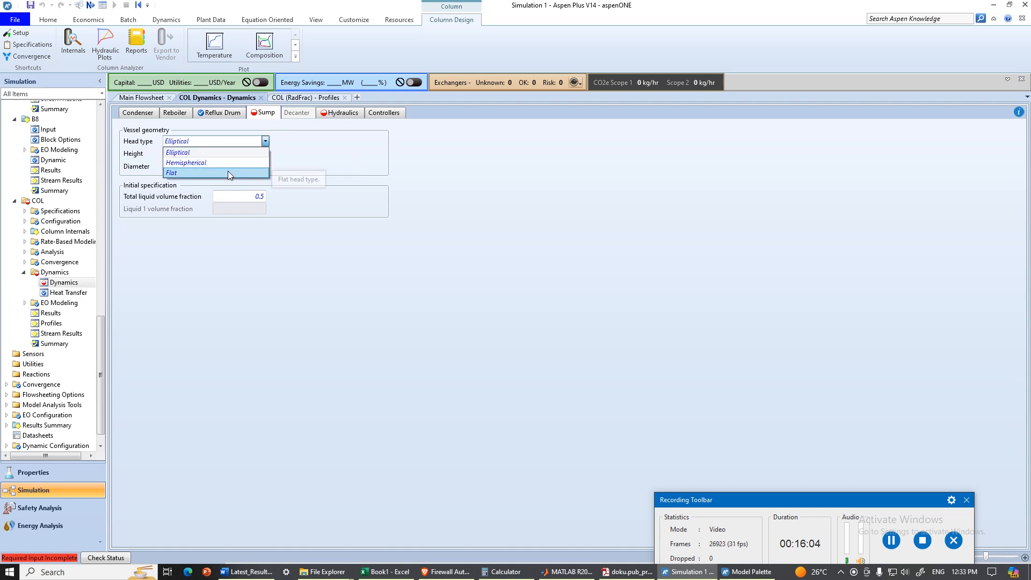
click(228, 171)
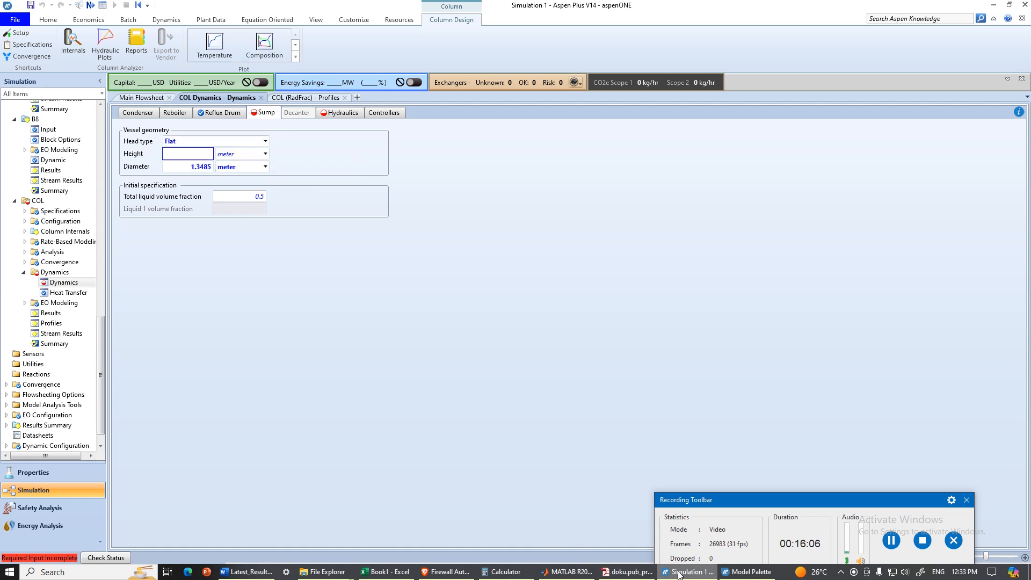
click(407, 574)
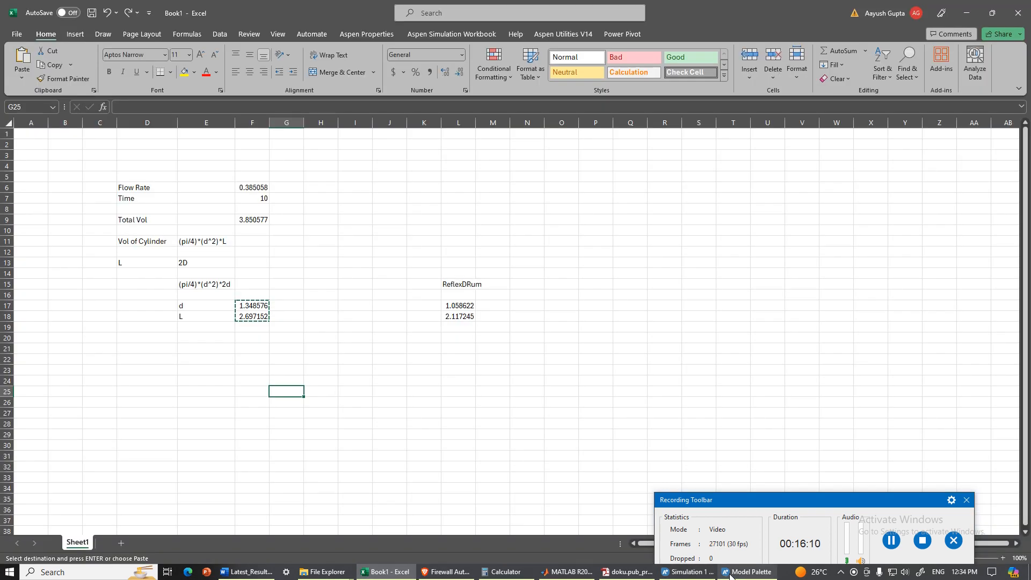
click(688, 572)
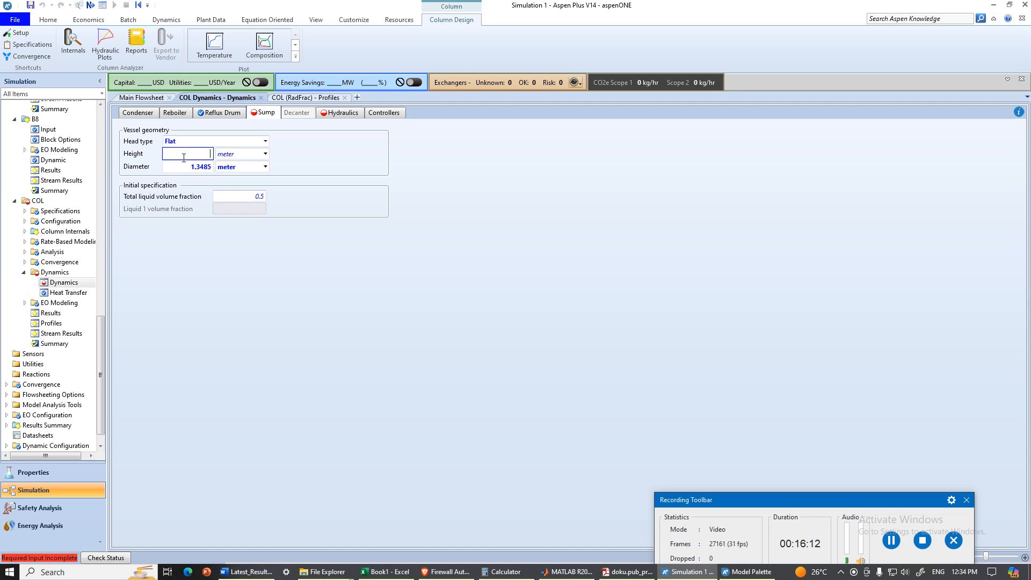
text(2.697)
key(Return)
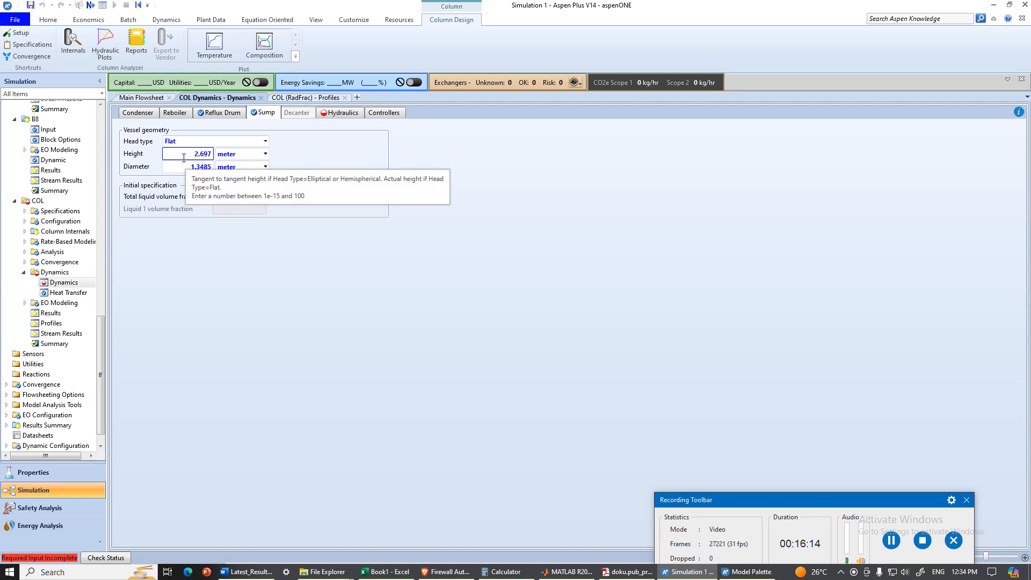
Step: Add a simple-tray hydraulics section for COL spanning stages 2 to 35
click(340, 112)
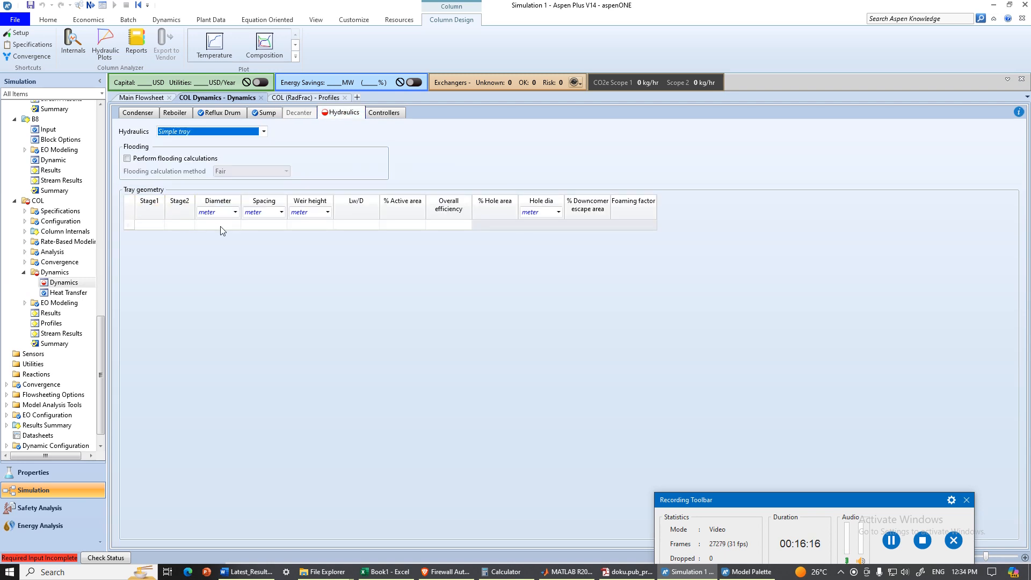
click(148, 225)
text(2)
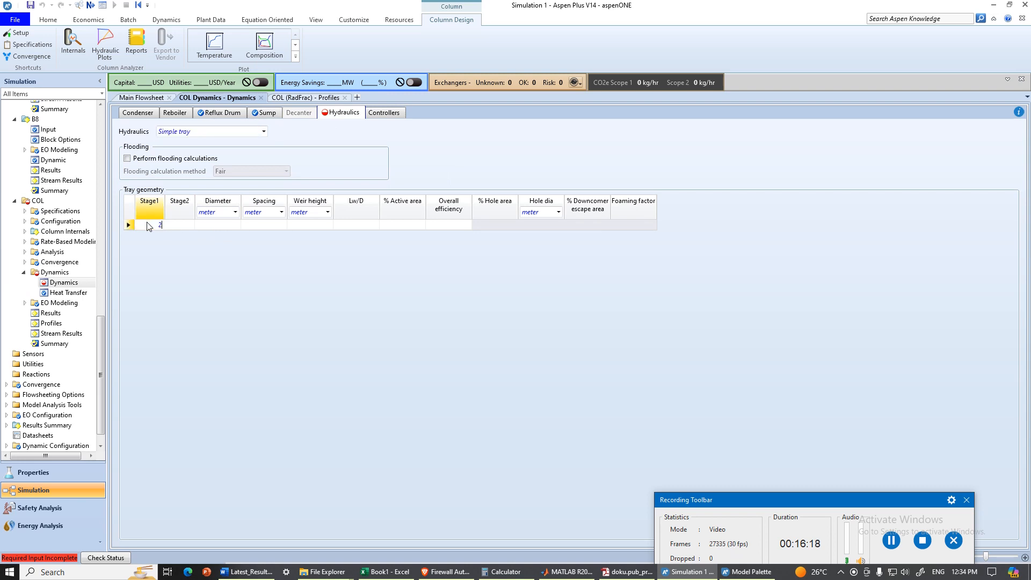
click(173, 228)
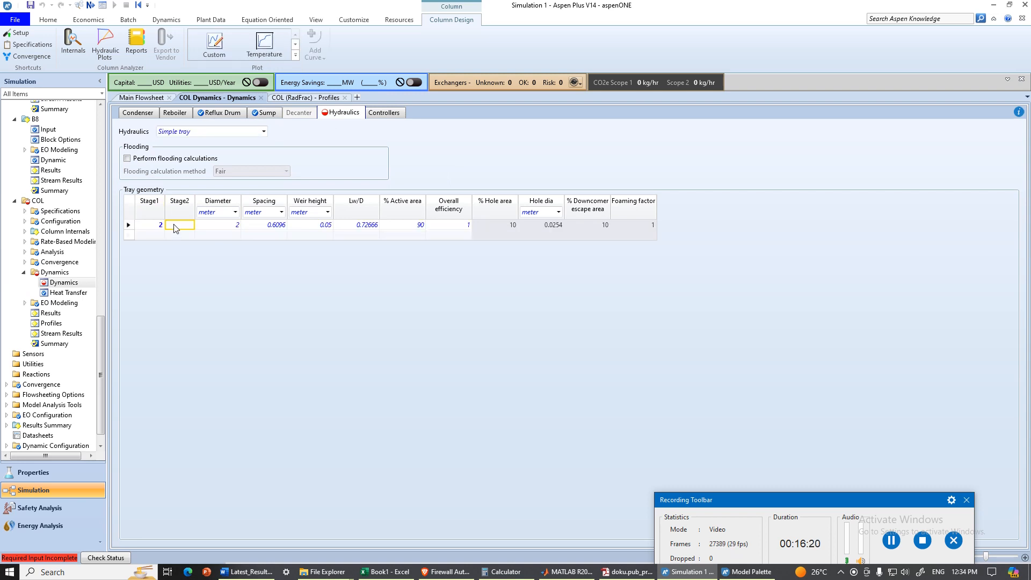
text(35)
key(Return)
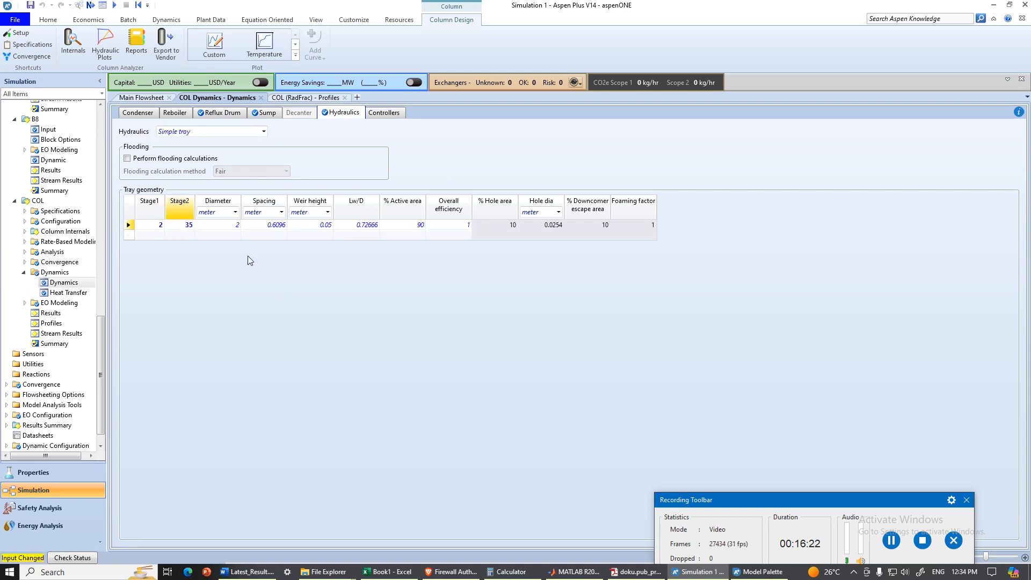
Step: Set the tray diameter to 1.01912 m and check it against the INT-1 column internals
click(238, 225)
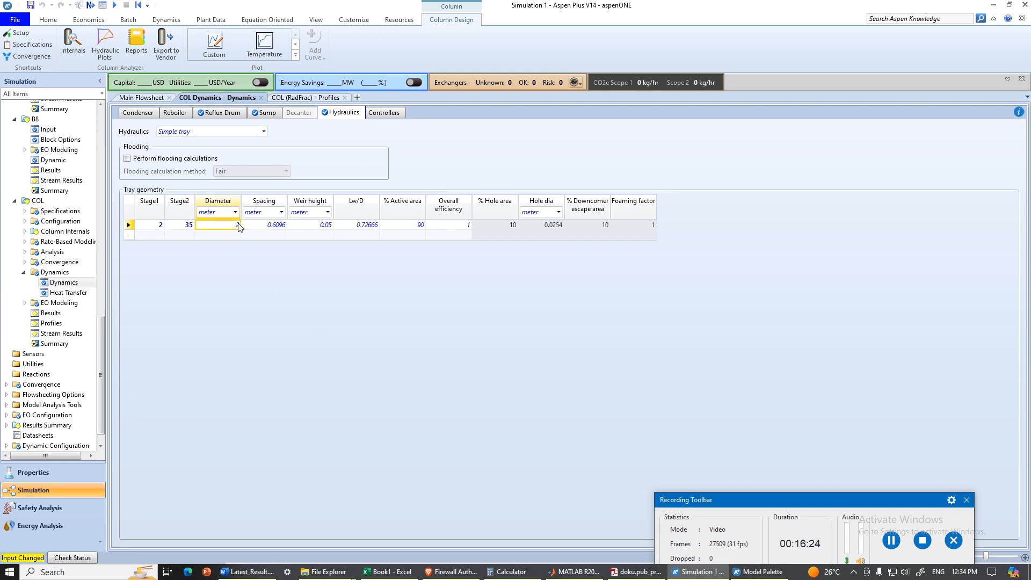
text(1.01912)
key(Return)
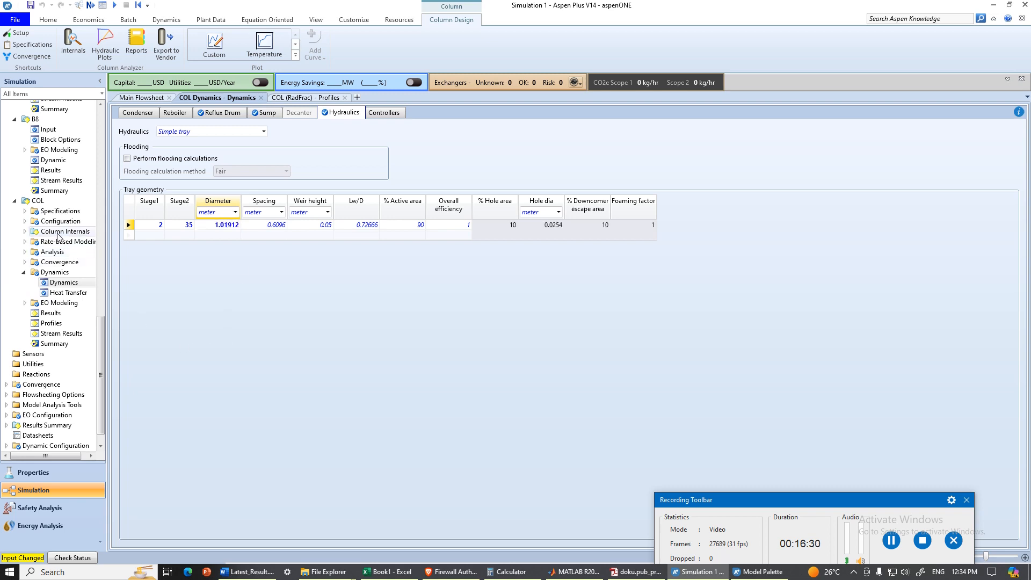
click(57, 234)
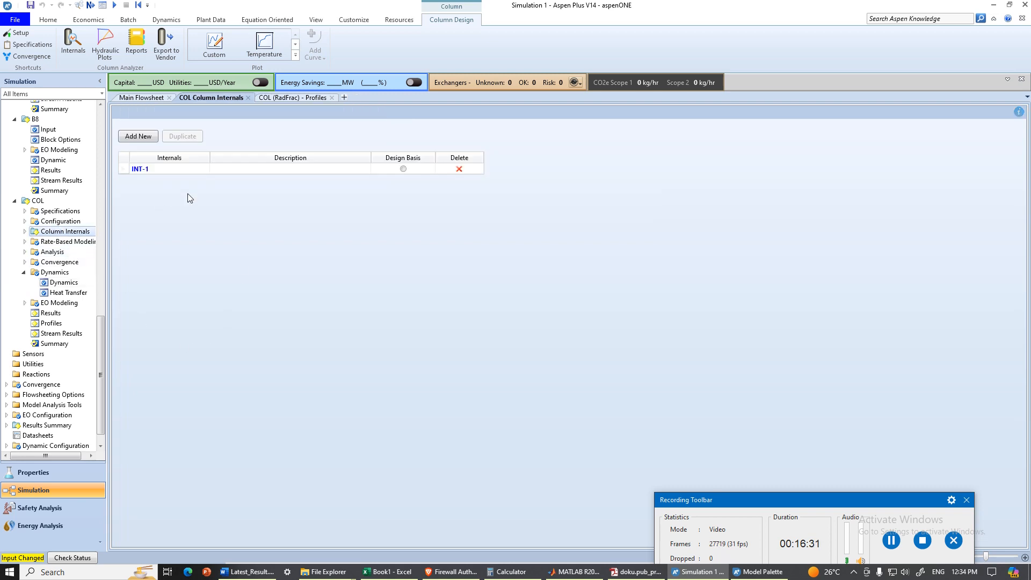
double_click(264, 170)
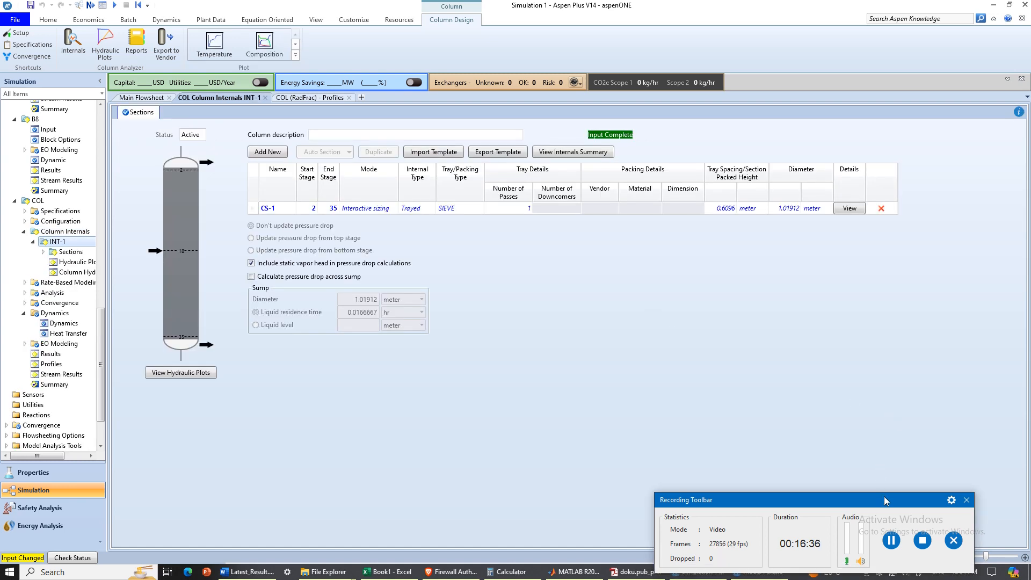
Step: Return to the main flowsheet and run the simulation with the completed dynamics inputs
click(139, 99)
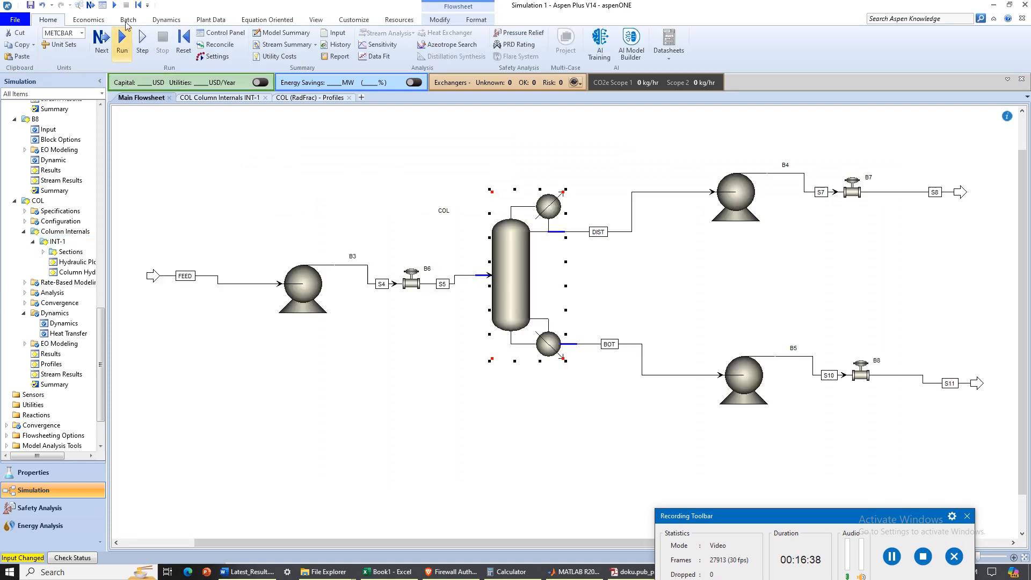
click(115, 6)
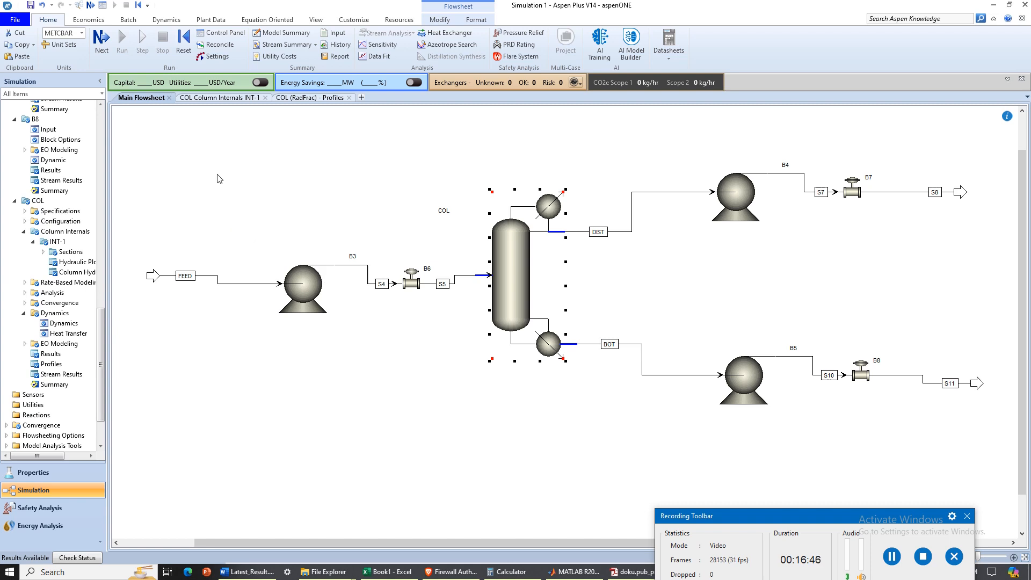
Step: Run the pressure checker on the flowsheet, review its report and close it
click(162, 21)
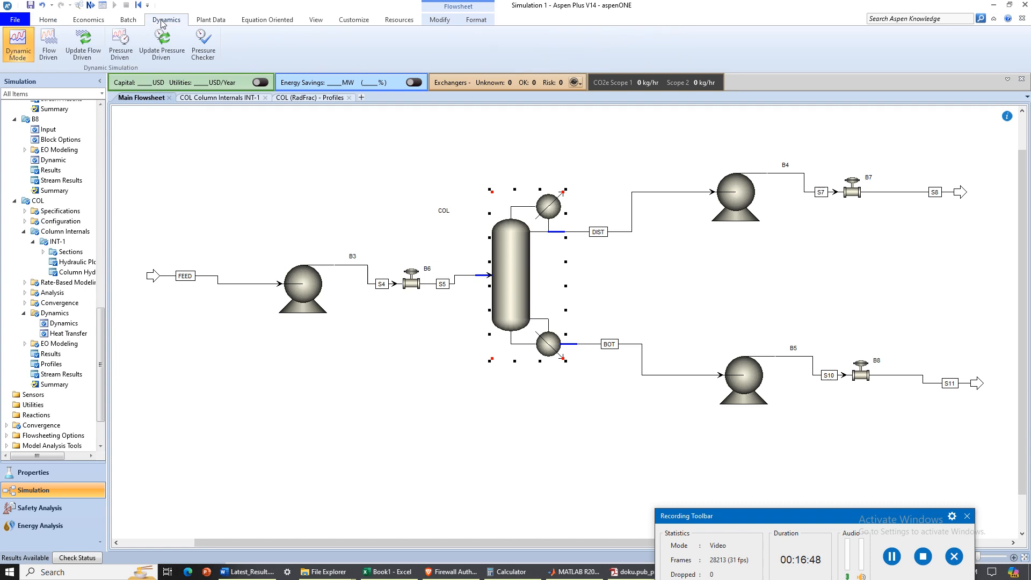
click(200, 56)
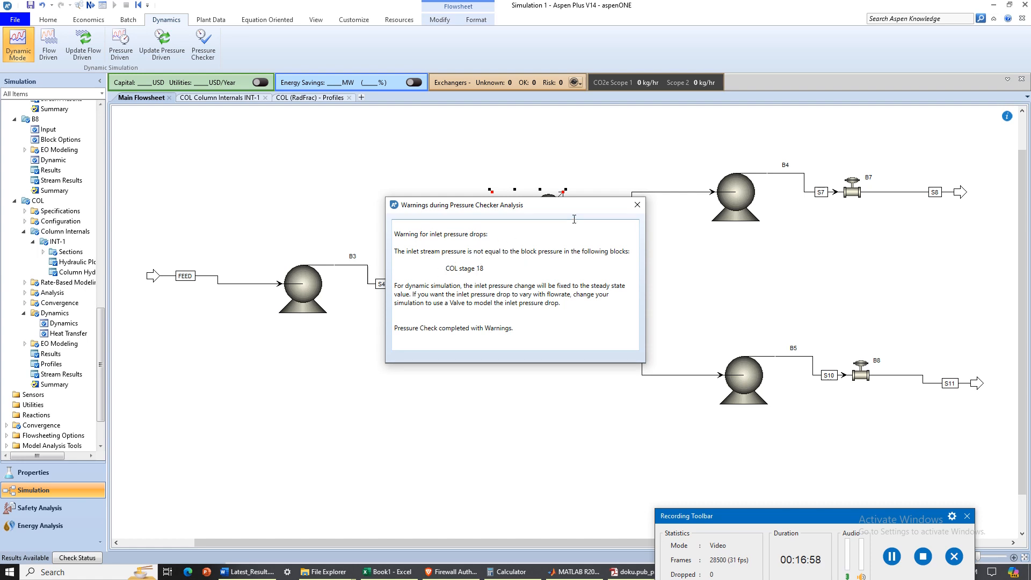
drag(588, 208, 471, 372)
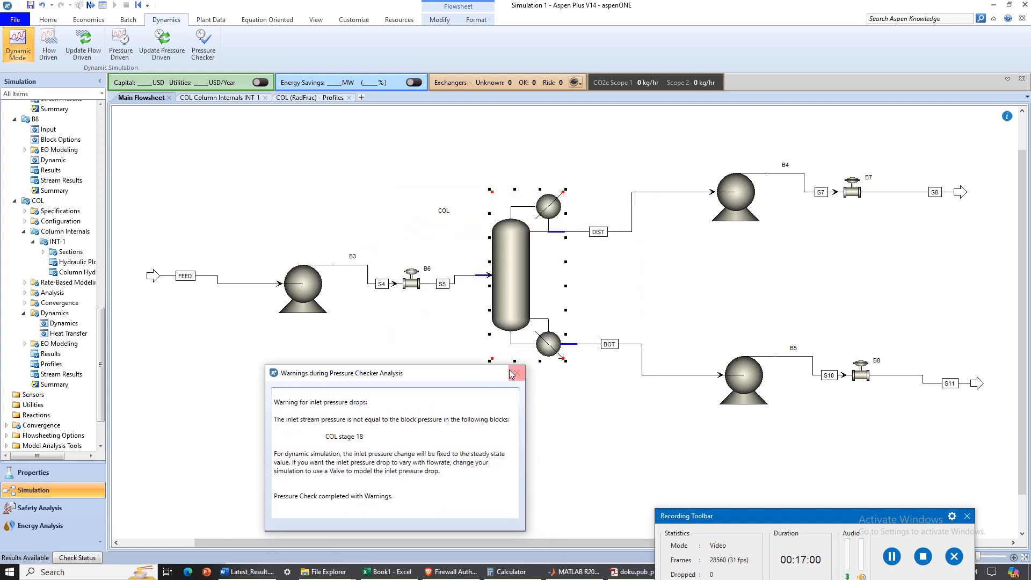
click(517, 372)
click(363, 373)
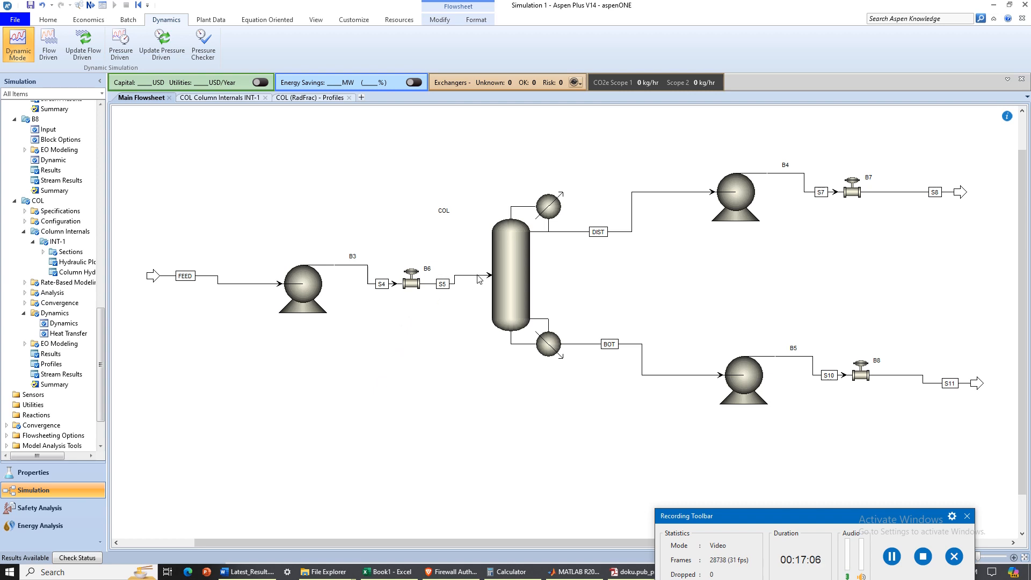
Step: Look up the stage 18 pressure of COL in the column's TPFQ profiles
right_click(515, 281)
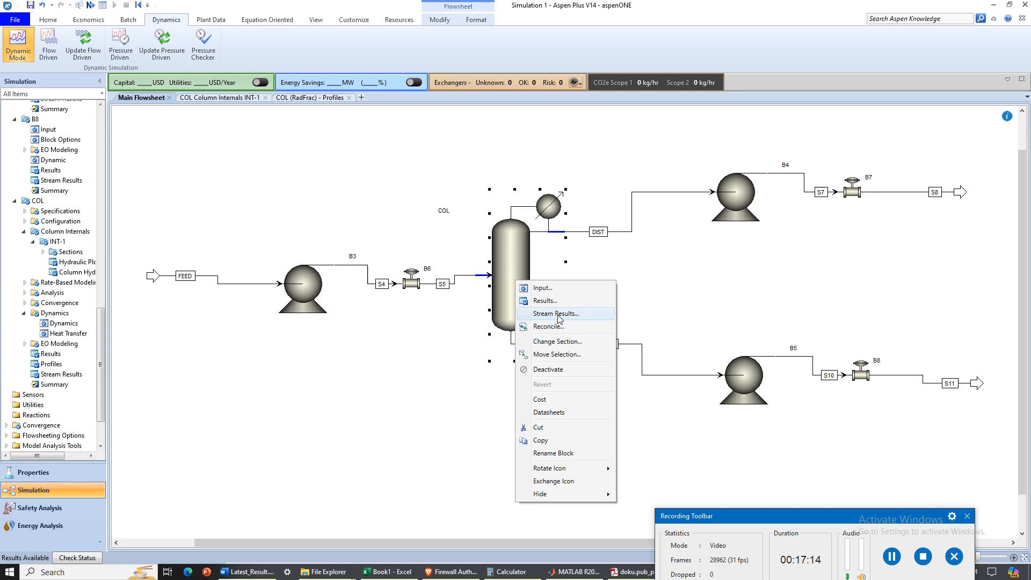
click(558, 315)
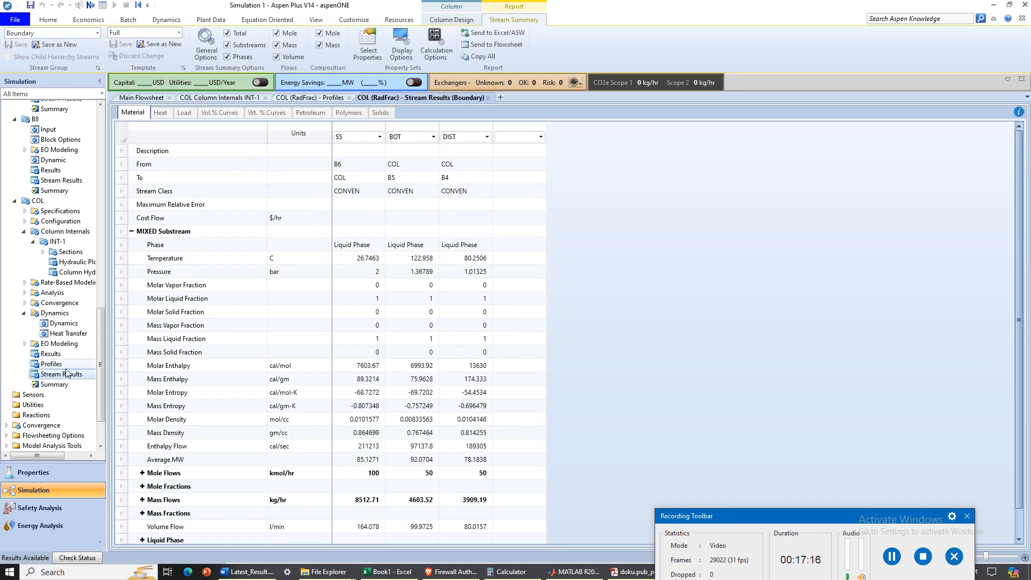
click(52, 364)
scroll(250, 285, up, 3)
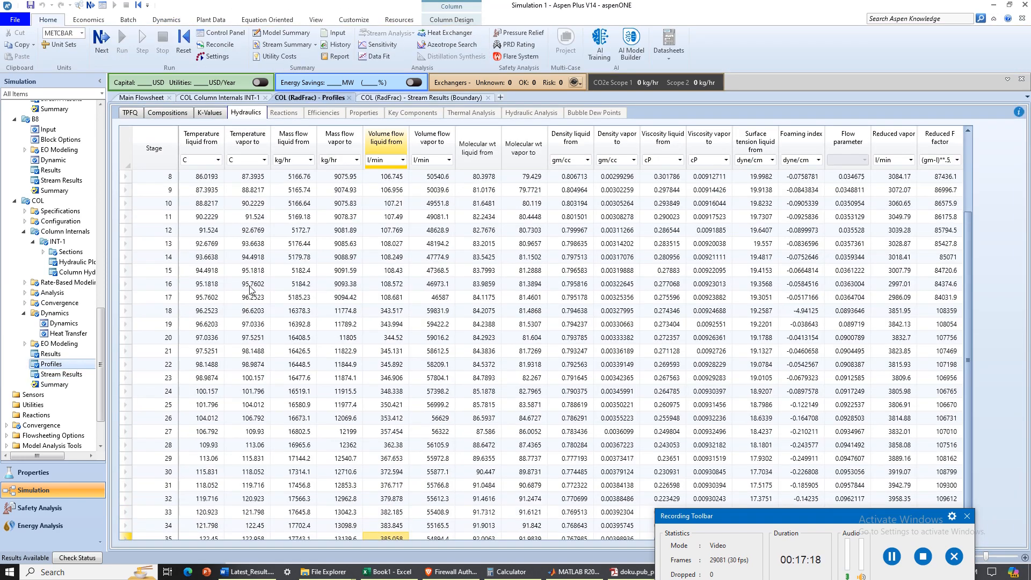
click(129, 113)
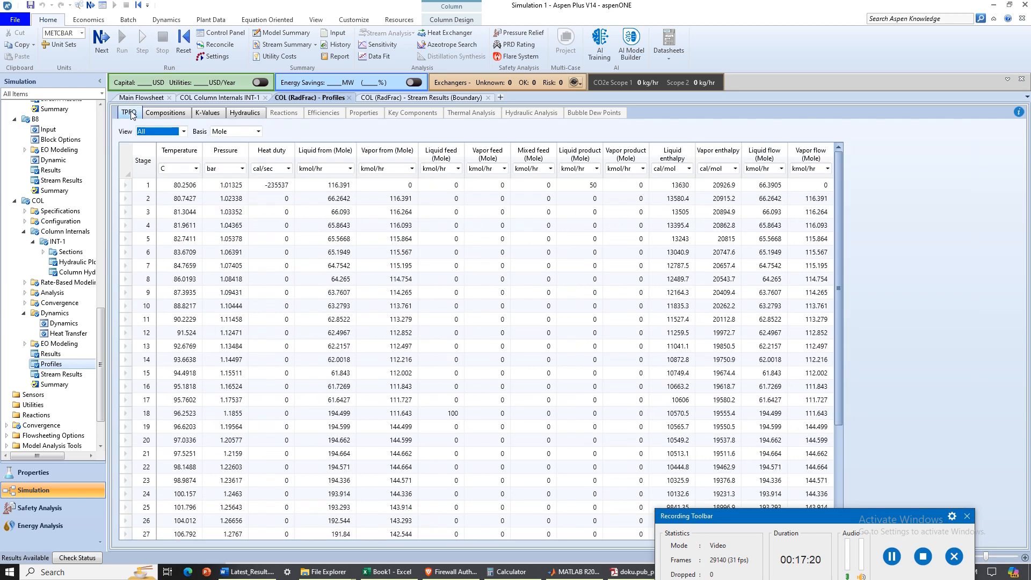
scroll(213, 306, down, 2)
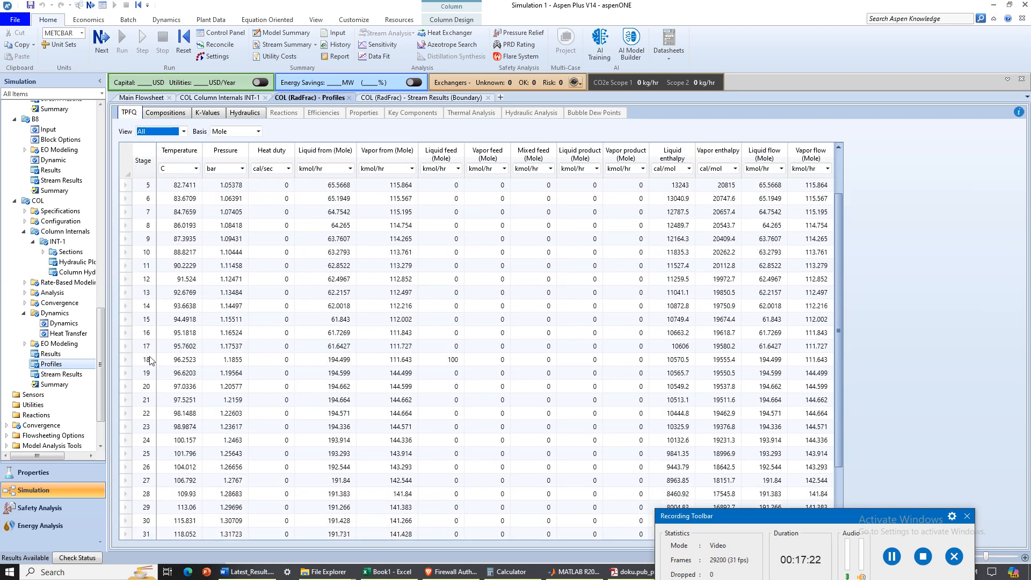
click(130, 359)
click(239, 361)
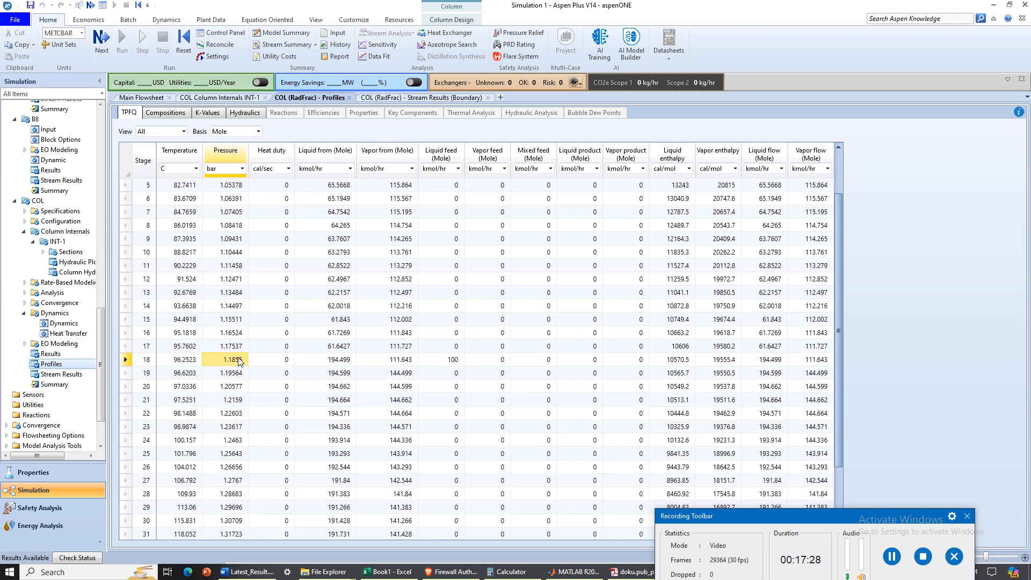
Step: Set the outlet pressure of feed valve B6 to 1.1855 bar and rerun the simulation
click(141, 98)
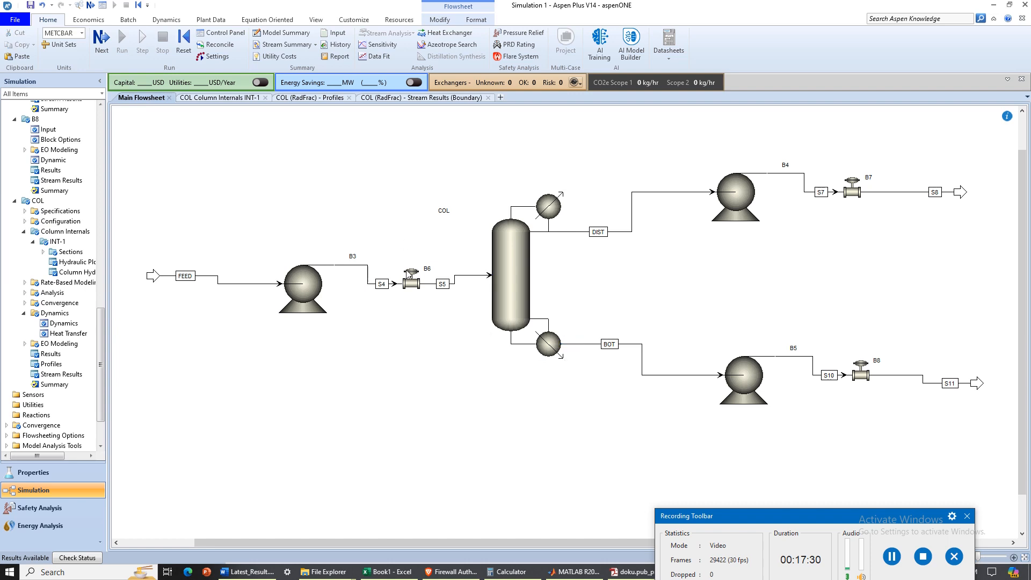
double_click(410, 280)
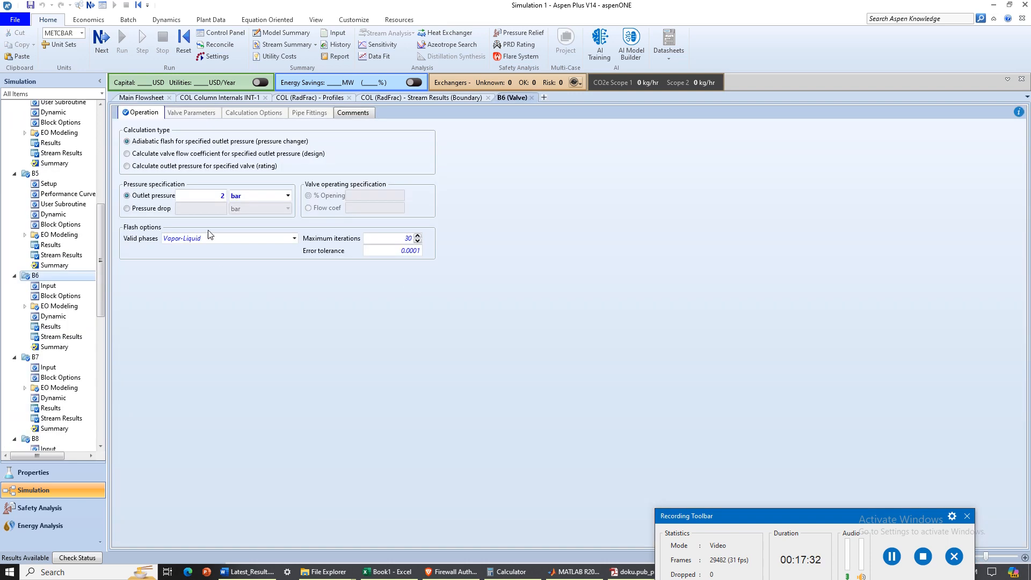
click(221, 196)
key(BackSpace)
text(1.1855)
key(Return)
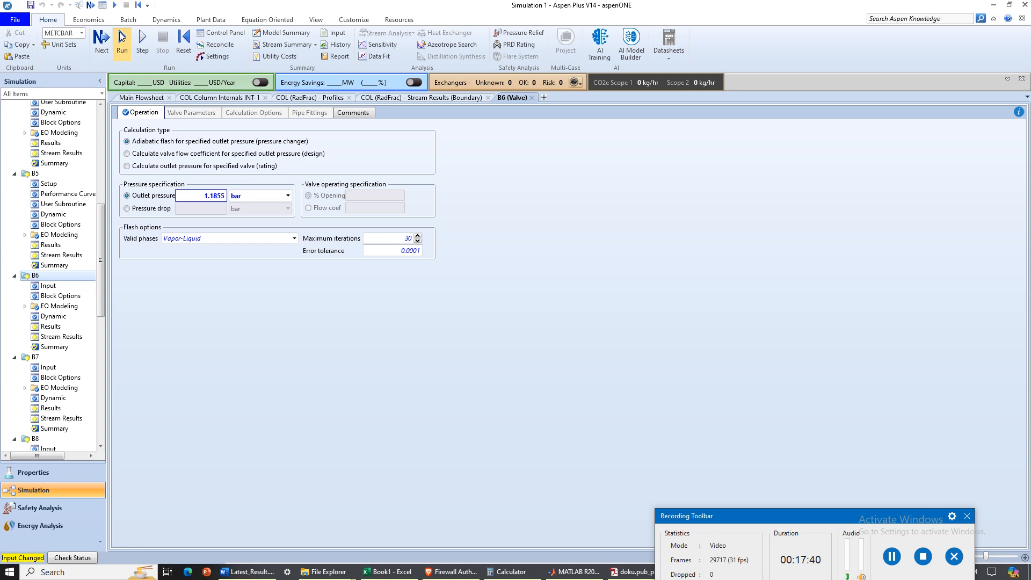
click(122, 37)
Step: Return to the main flowsheet and repeat the pressure check with the new valve B6 outlet pressure
click(161, 99)
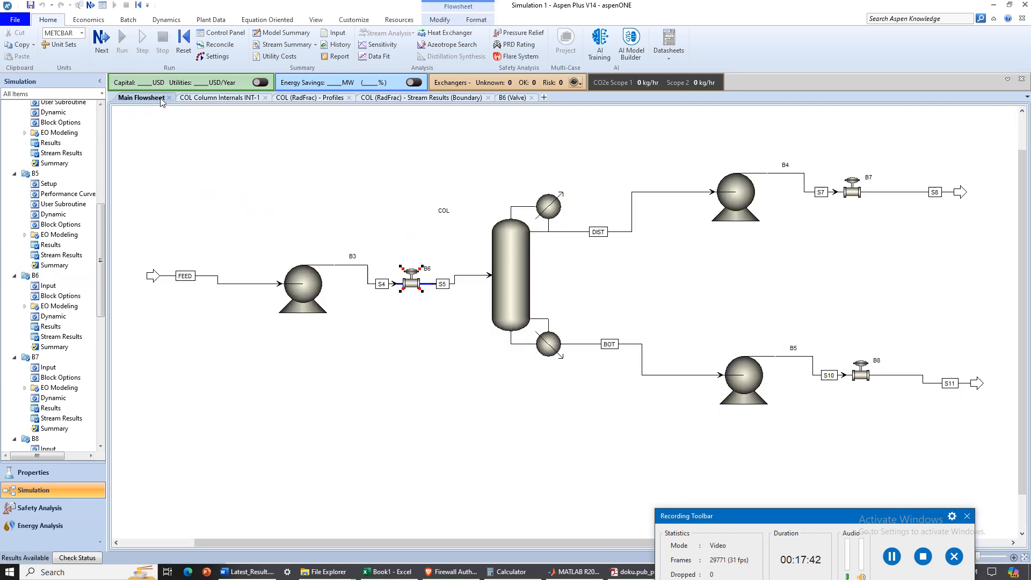
click(161, 21)
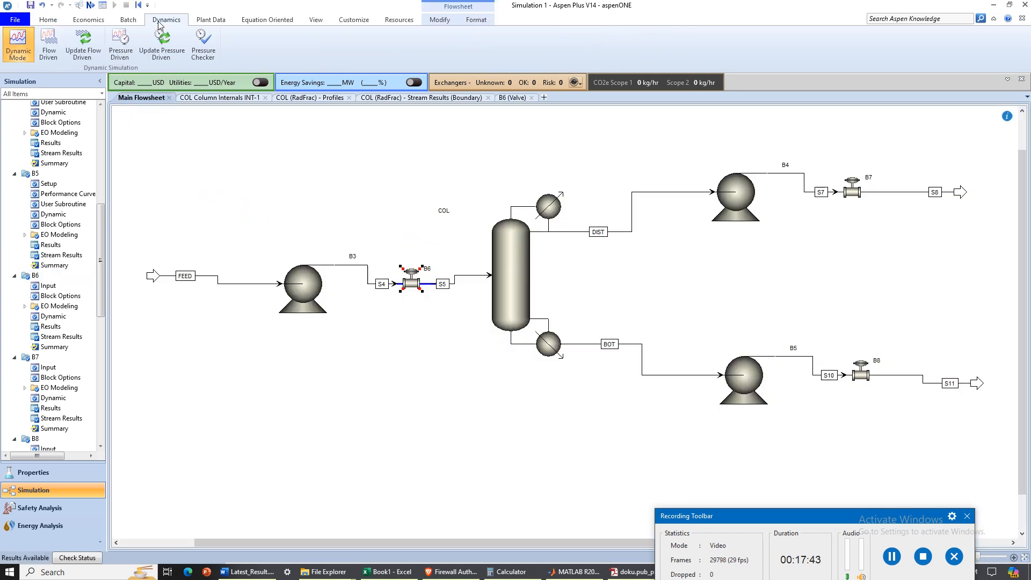
click(194, 52)
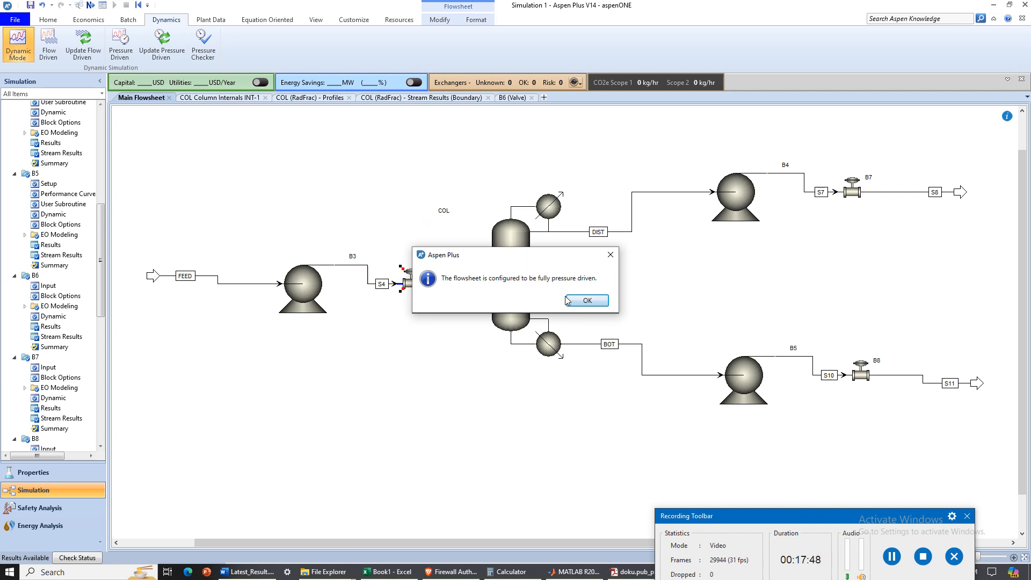
click(585, 301)
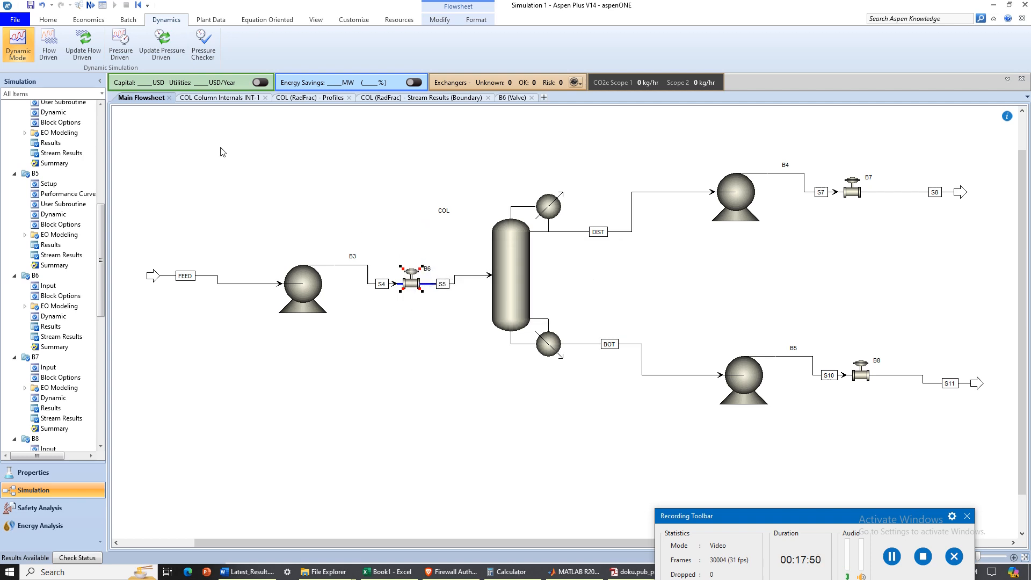
Step: Export the flowsheet as a pressure-driven dynamic simulation named Aspen Plus V14.dynf in the AspenTech folder, then review and close the export messages
click(113, 42)
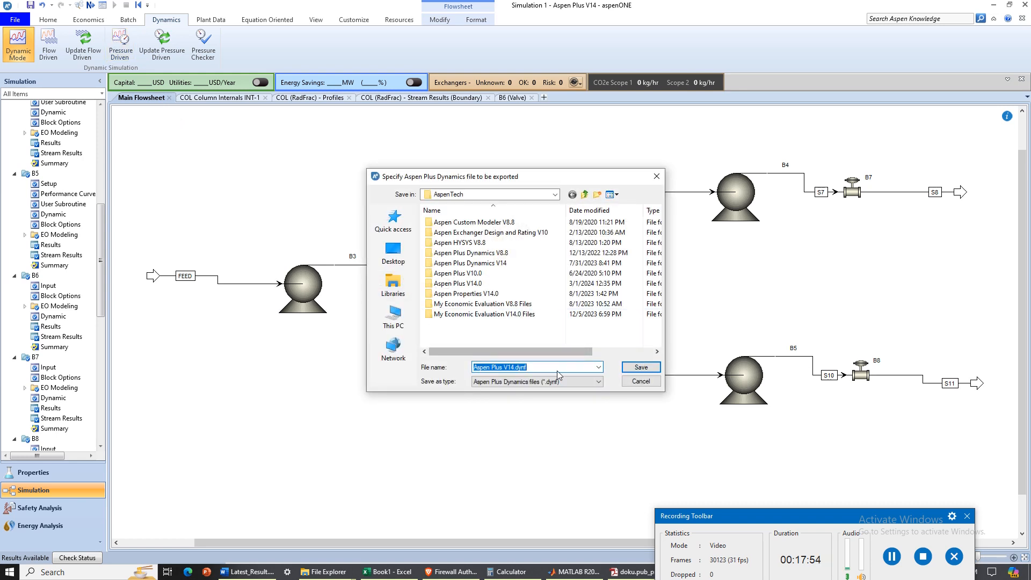
click(640, 367)
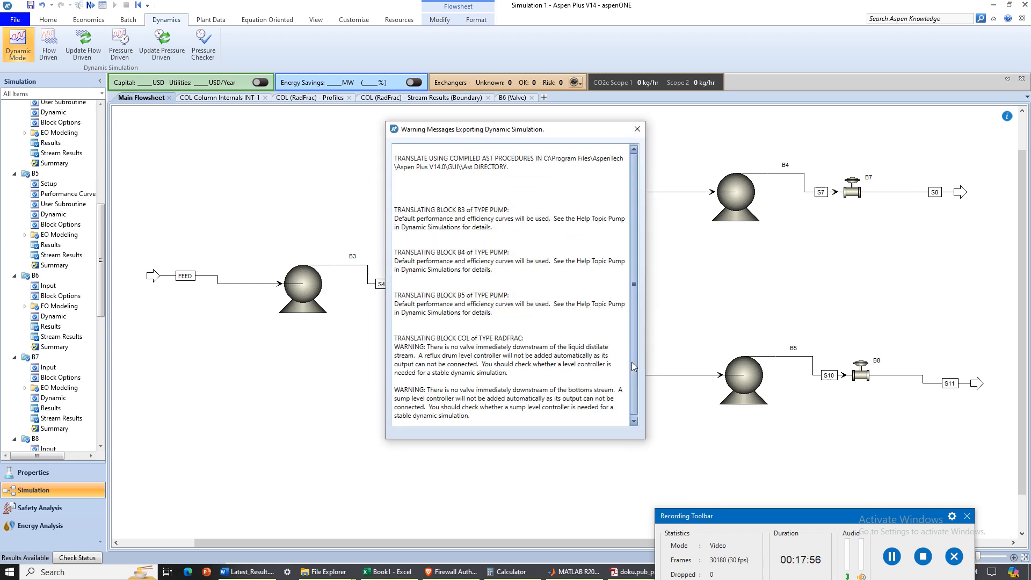
scroll(497, 290, down, 1)
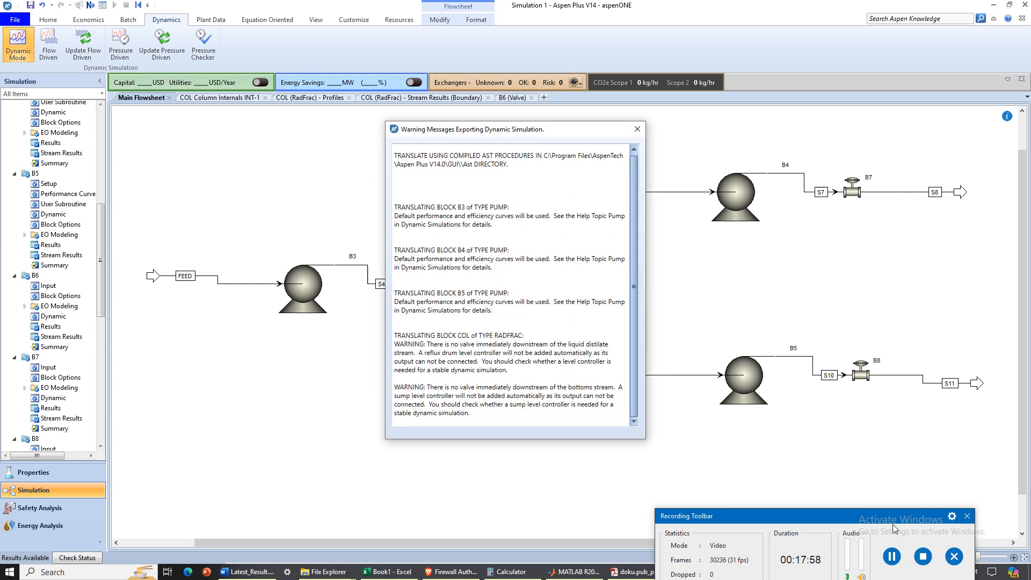
drag(877, 520, 873, 523)
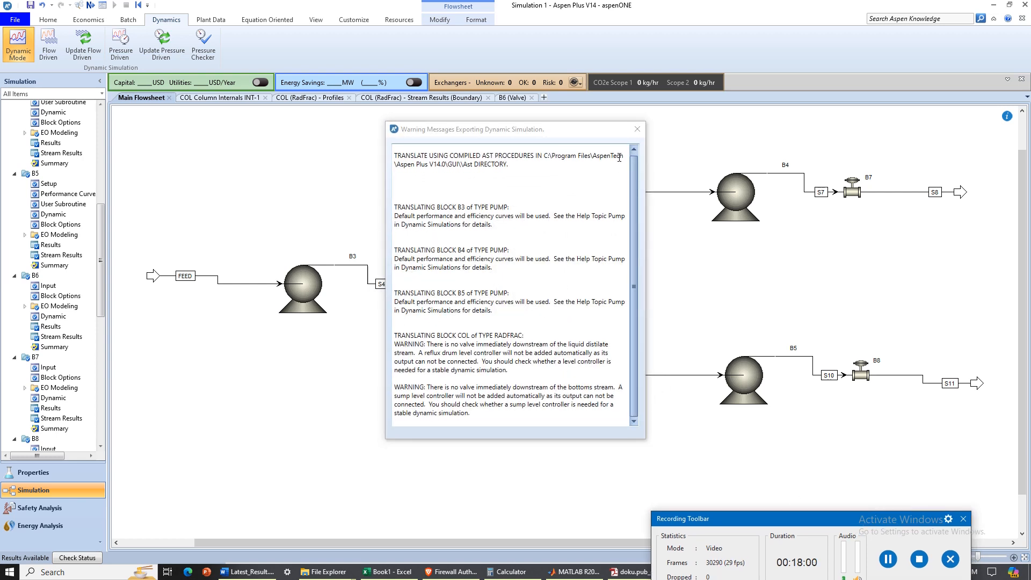
click(637, 129)
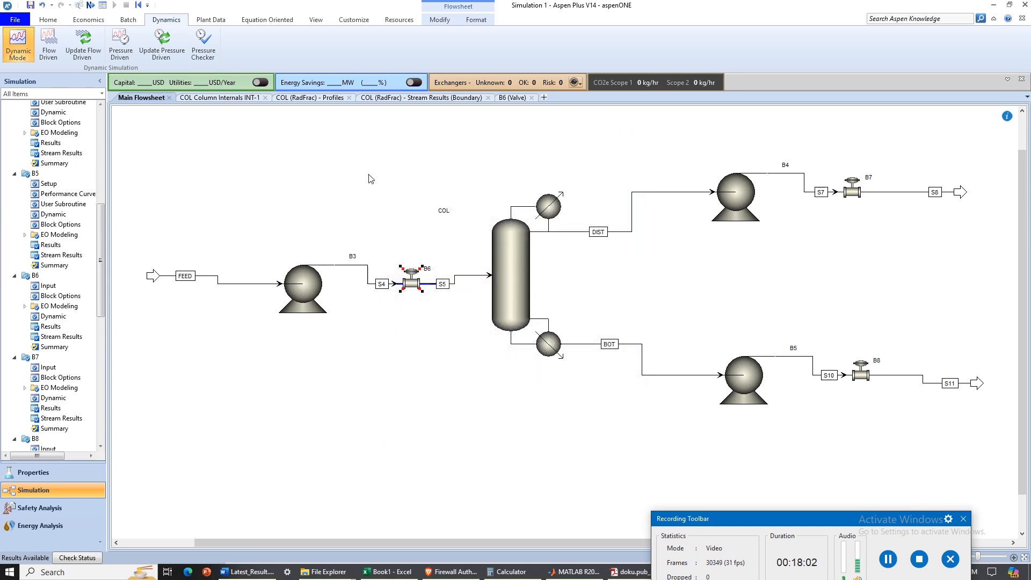